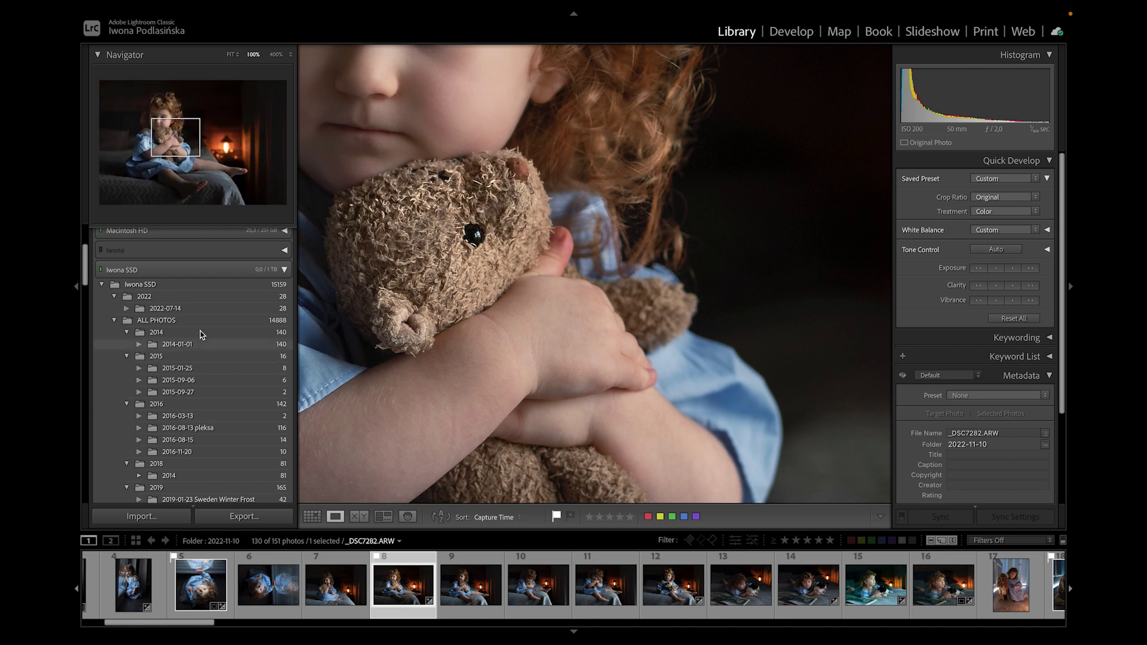
# Open the 2017-01-01 folder on the Iwona drive and try to edit its first photo in Develop before returning to Library
pyautogui.click(197, 250)
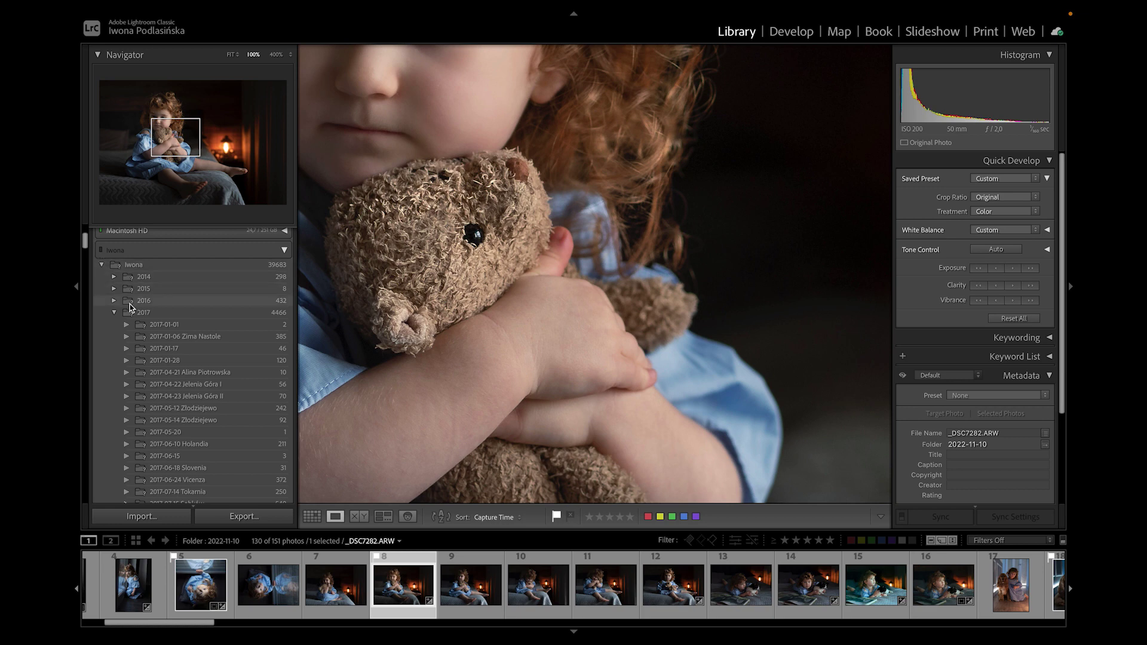
pyautogui.moveTo(157, 327)
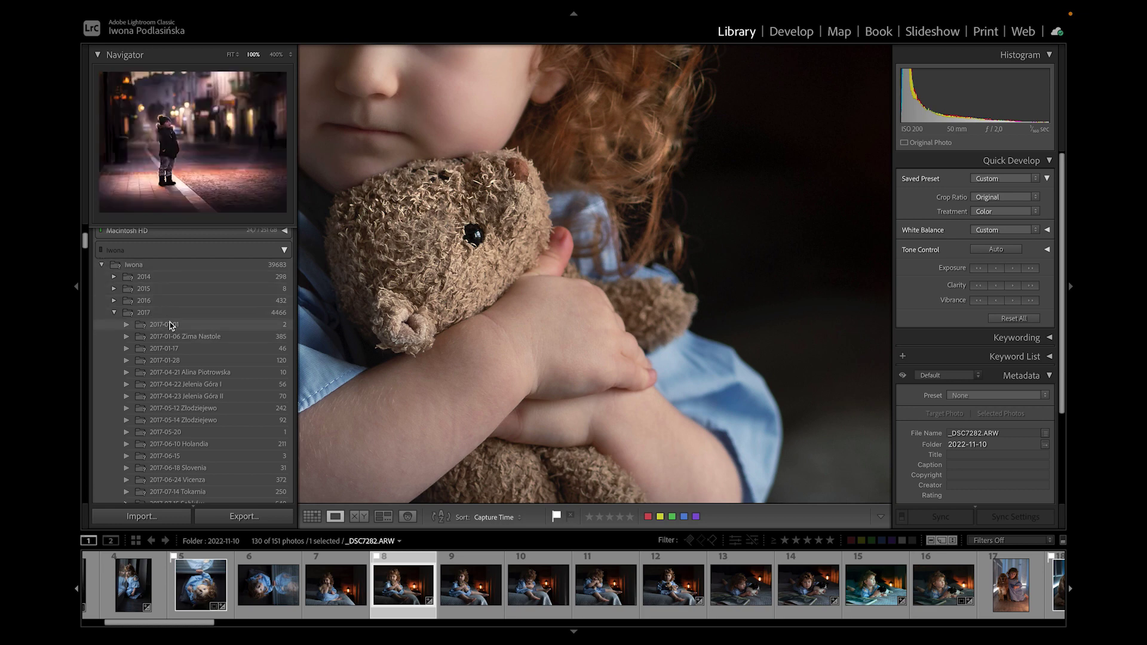
pyautogui.click(189, 326)
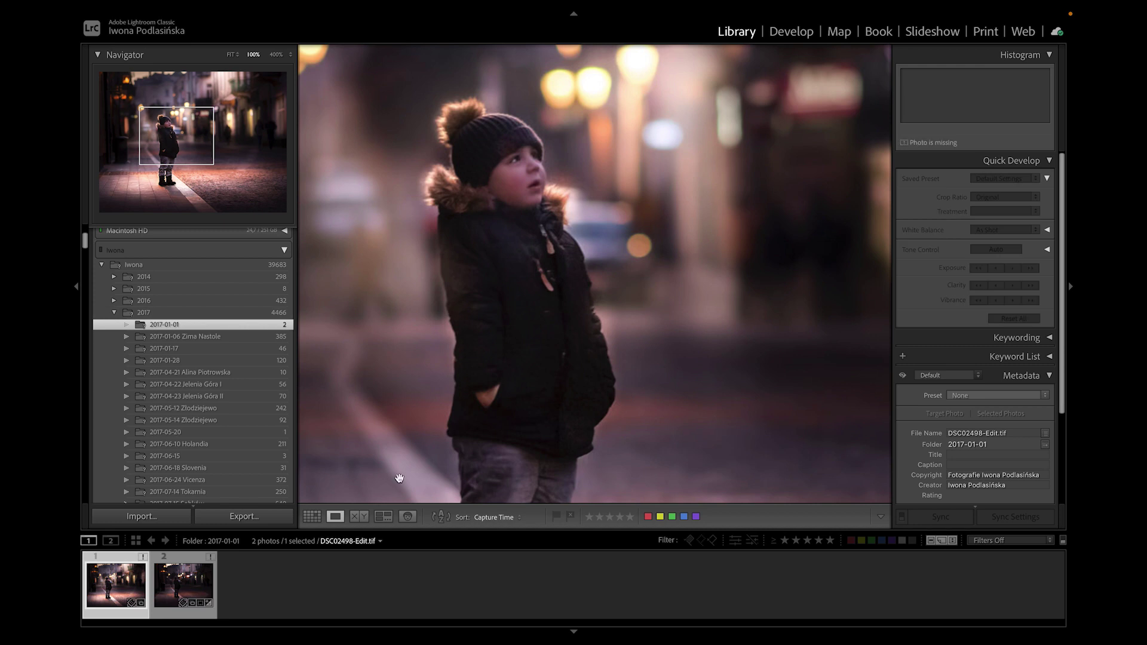
pyautogui.click(533, 364)
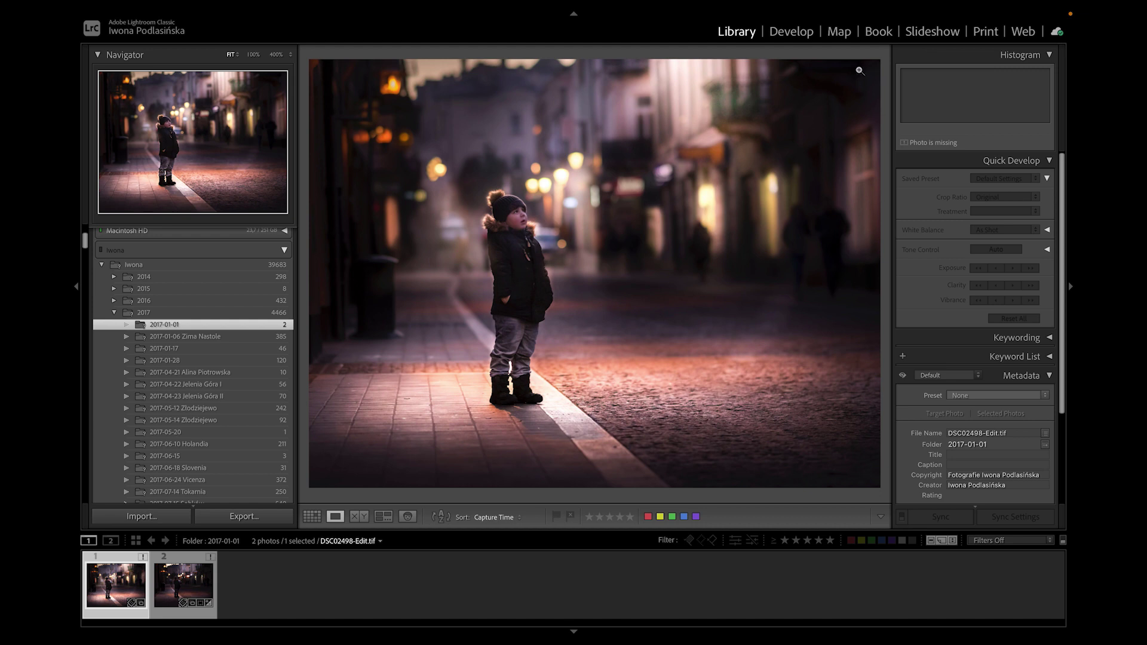
pyautogui.click(803, 37)
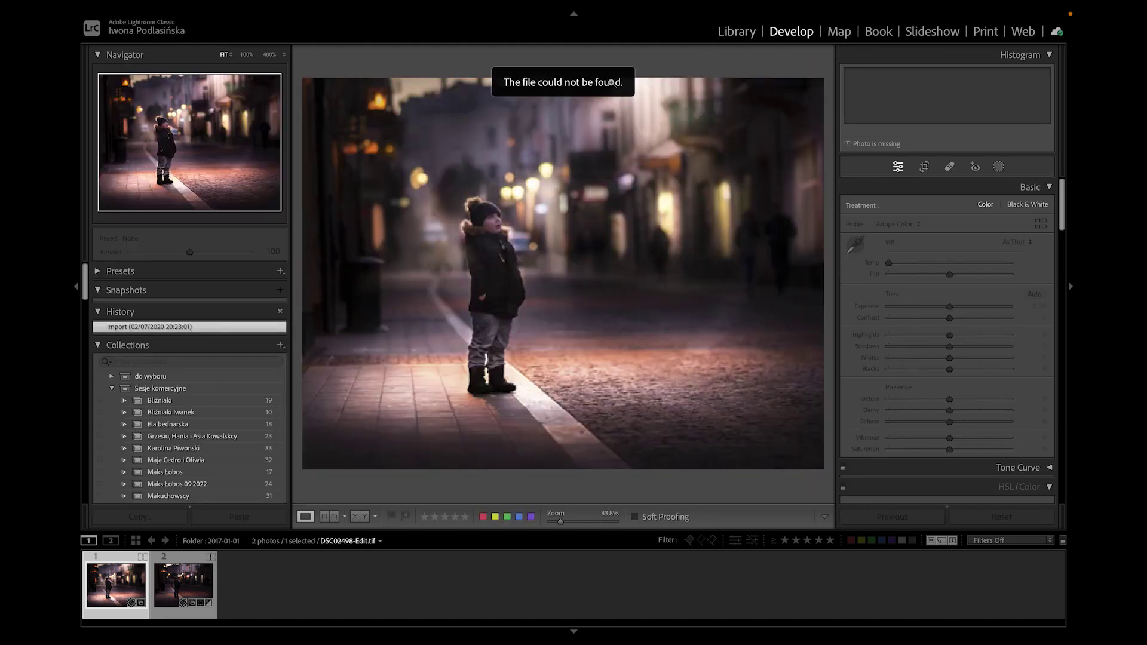
pyautogui.click(729, 36)
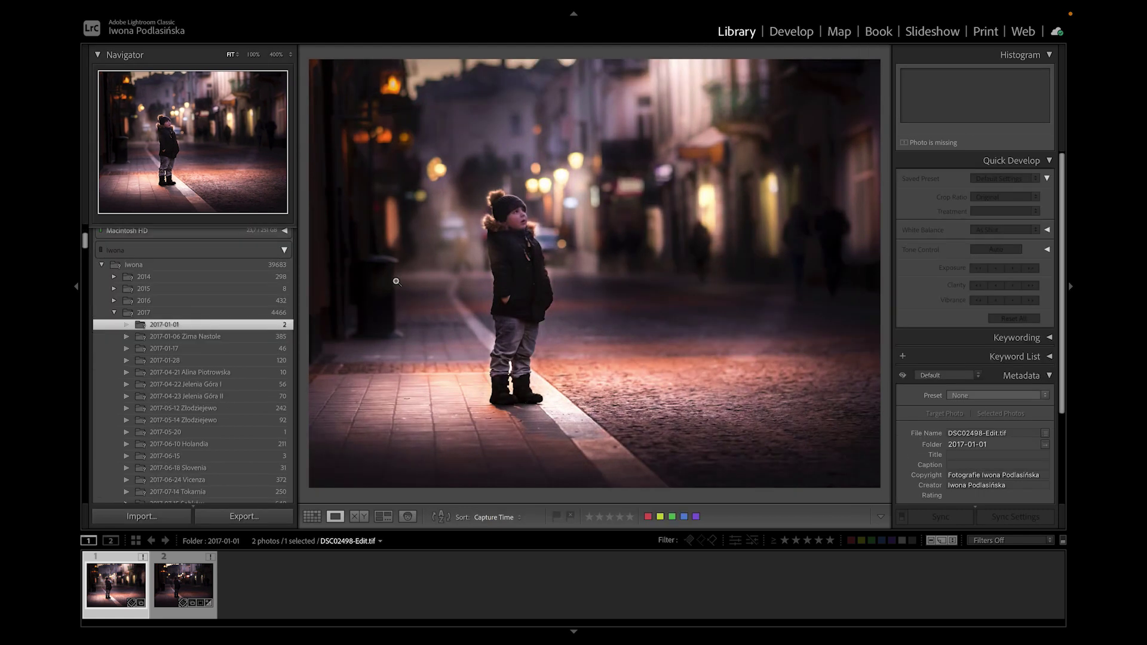
# Check the options for finding the missing 2017-01-01 folder and locating DSC02498-Edit.tif, and dismiss them without choosing a location
pyautogui.rightClick(176, 328)
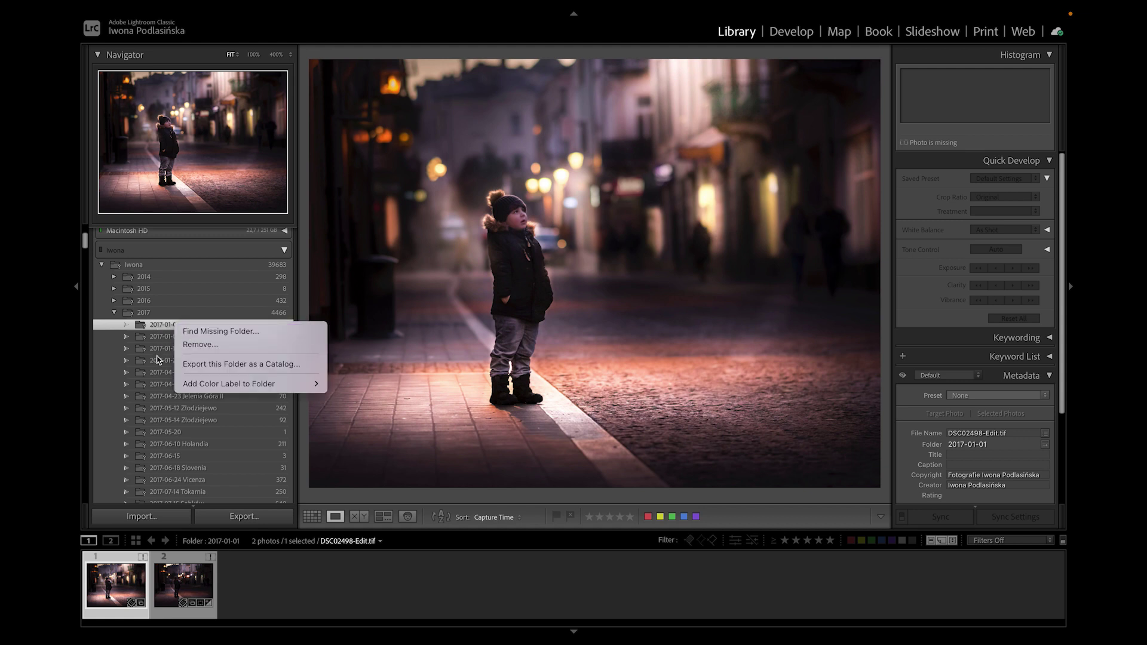
pyautogui.click(139, 569)
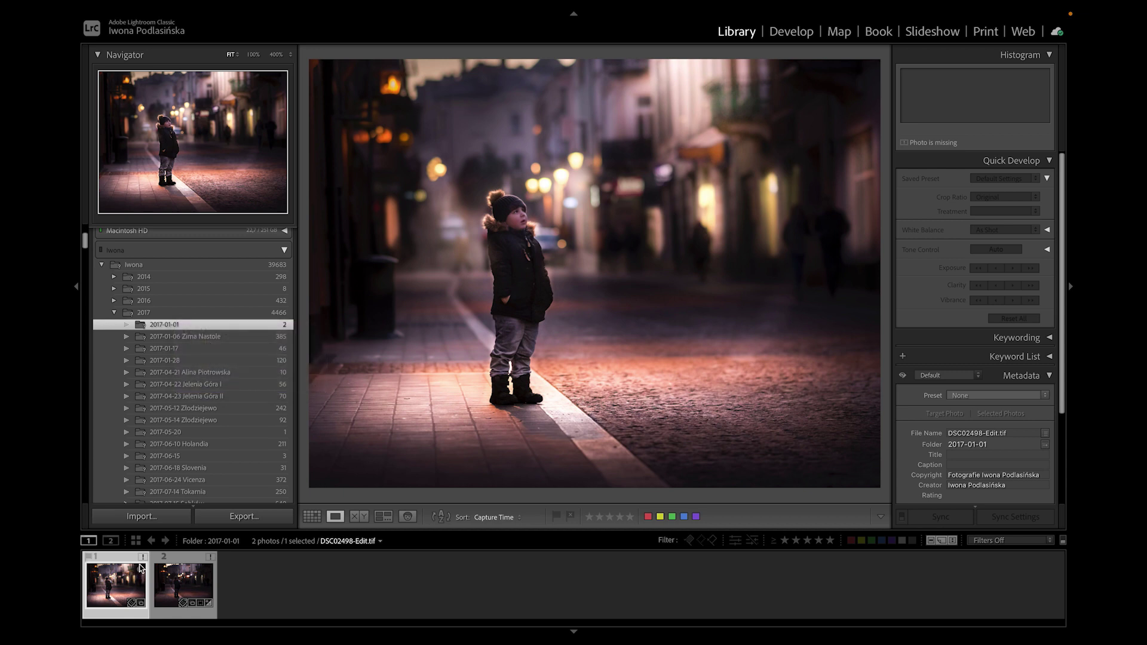
pyautogui.click(142, 557)
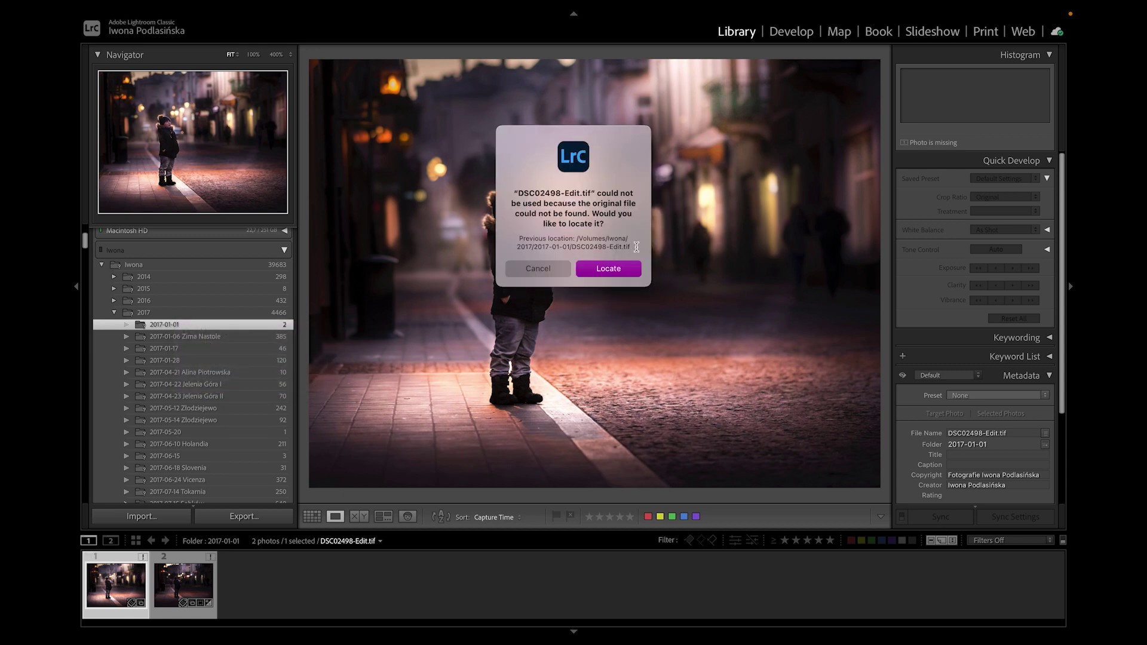
pyautogui.click(555, 270)
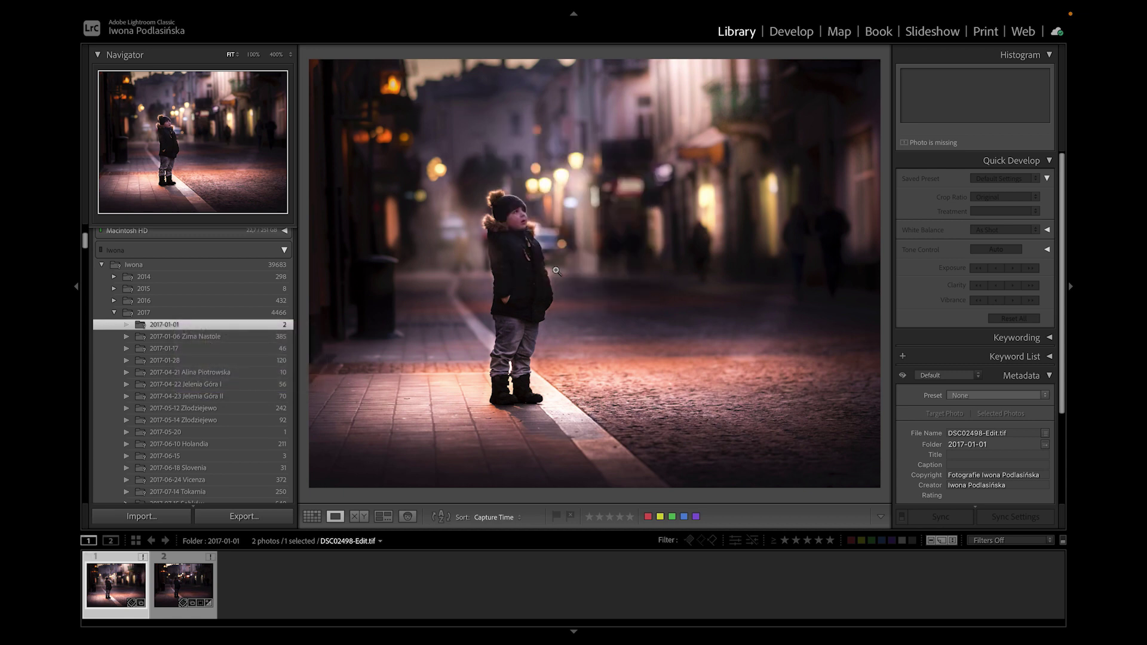
# Collapse the Iwona drive and open the 2022-11-10 folder within ALL PHOTOS on Iwona SSD
pyautogui.click(285, 250)
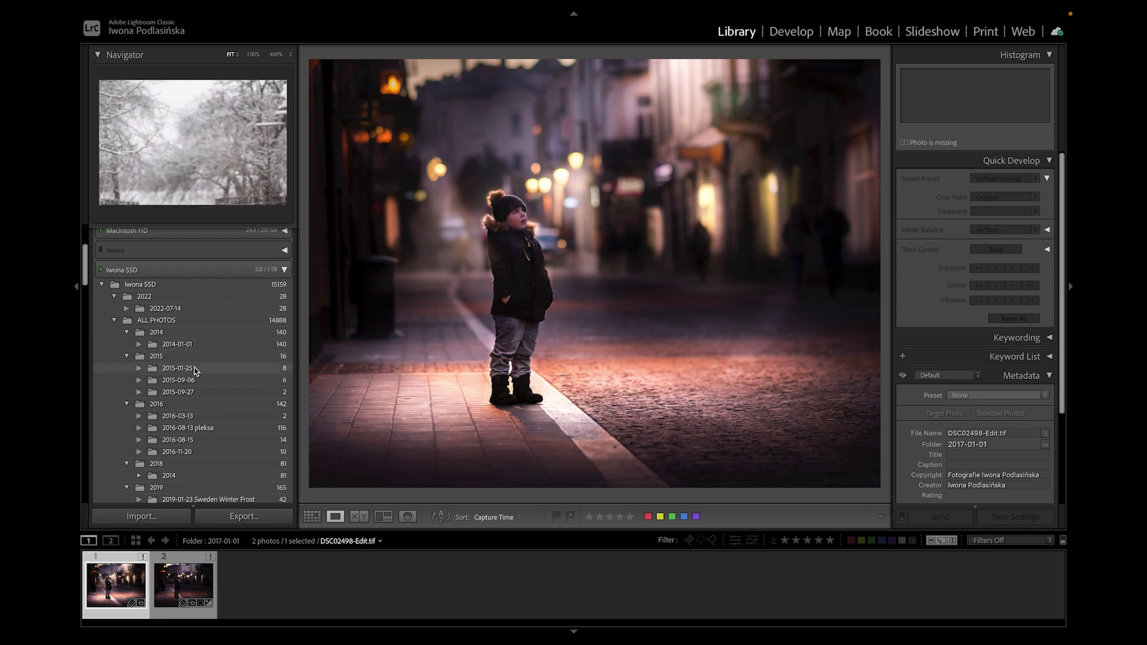
pyautogui.moveTo(196, 371); pyautogui.dragTo(216, 487)
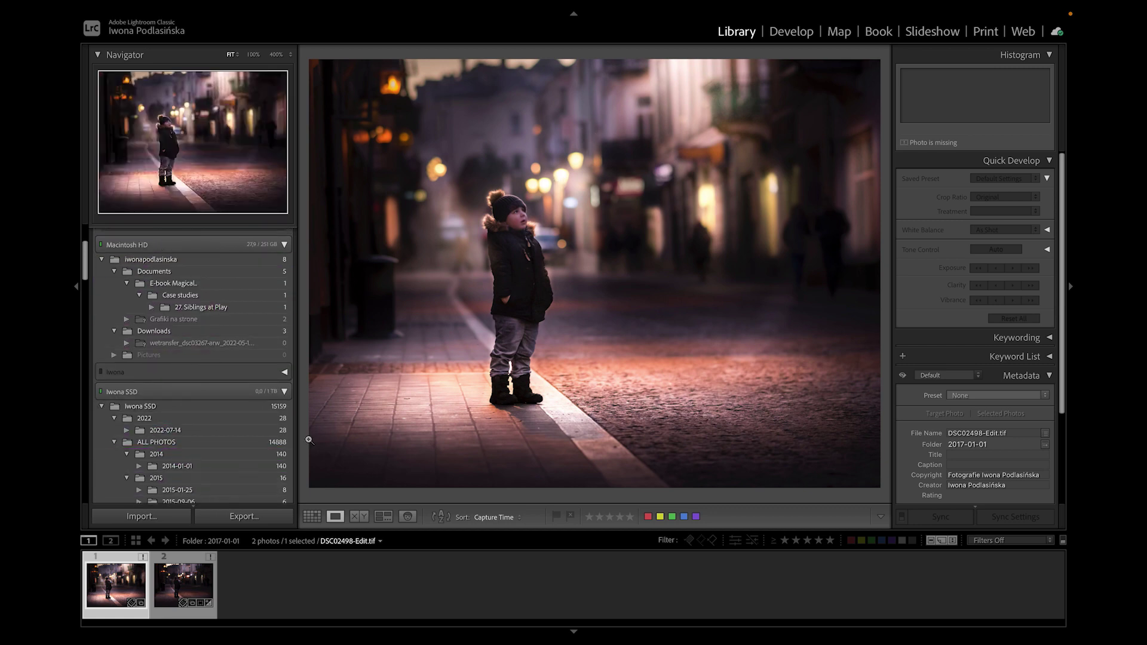
pyautogui.scroll(-3, 279, 455)
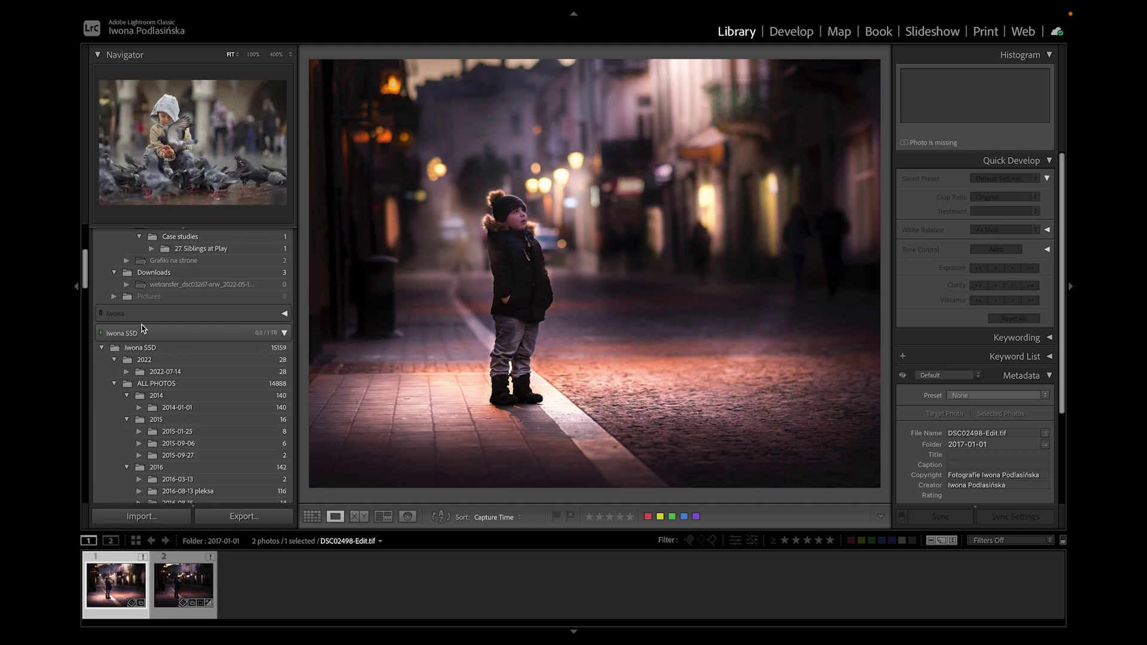
pyautogui.scroll(8, 120, 329)
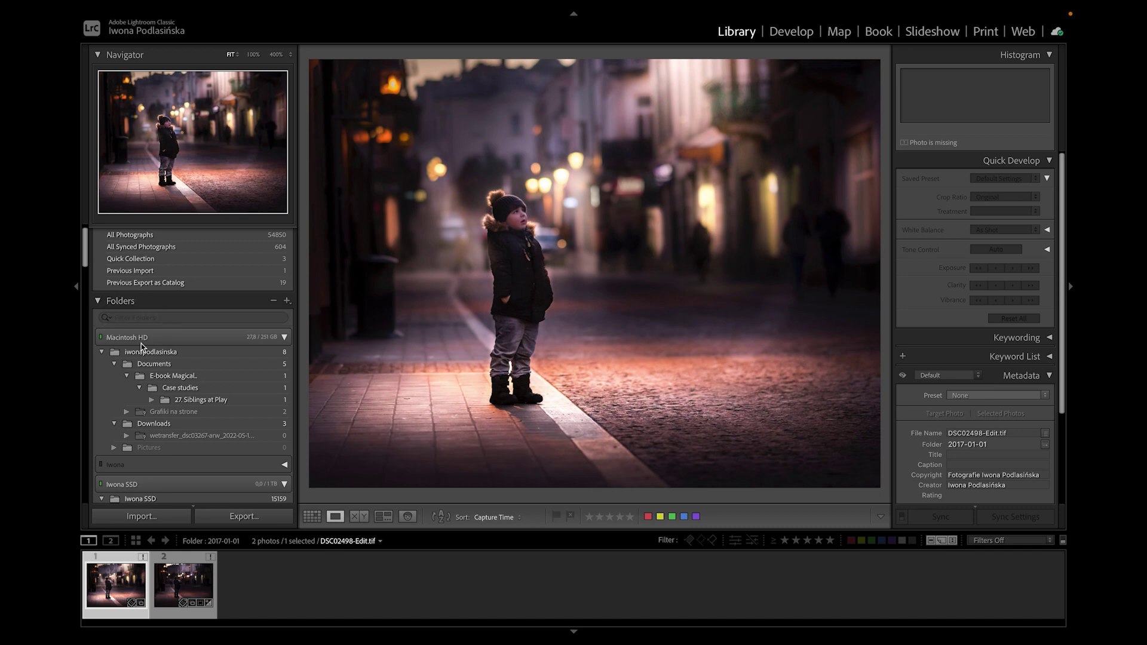
pyautogui.scroll(-12, 141, 343)
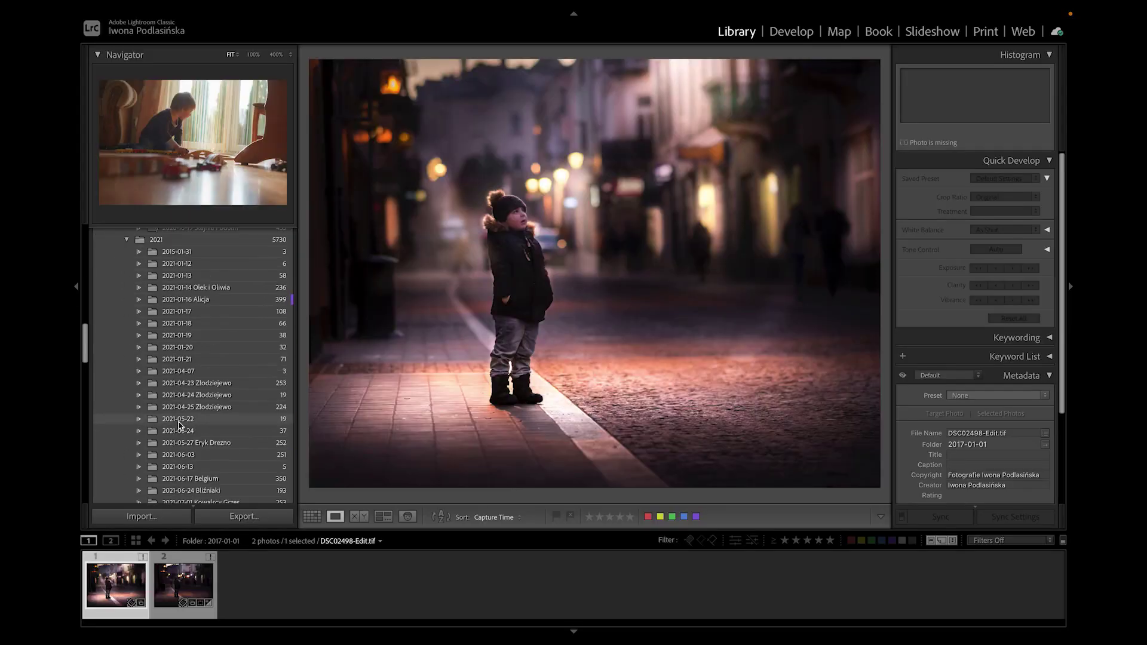
pyautogui.scroll(-10, 179, 424)
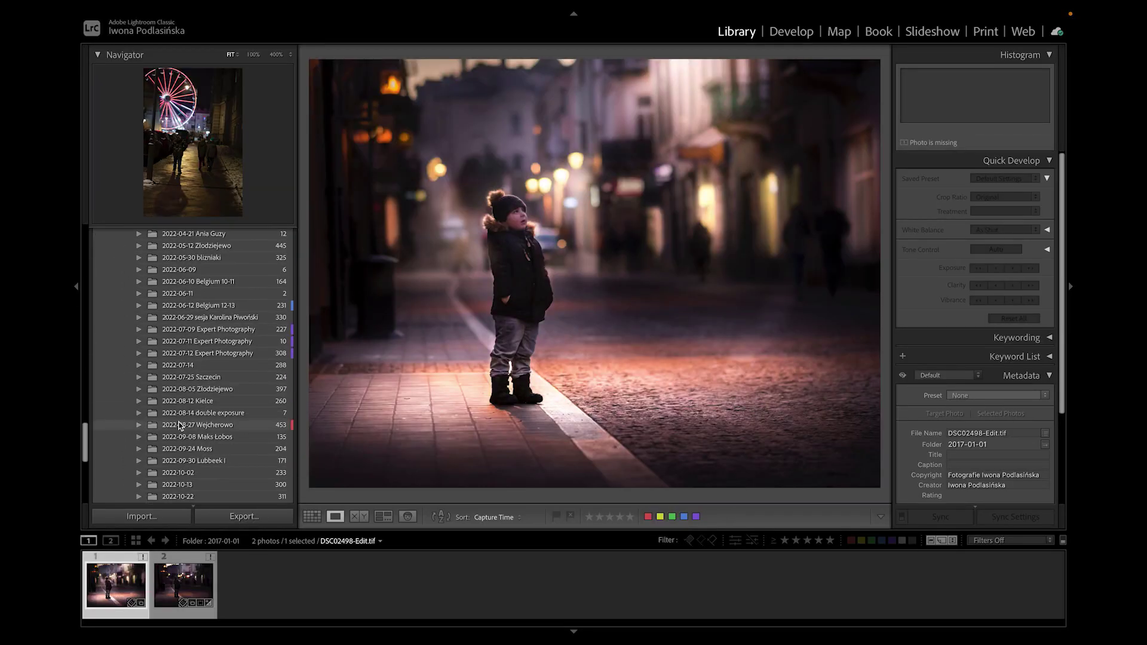
pyautogui.scroll(-15, 179, 427)
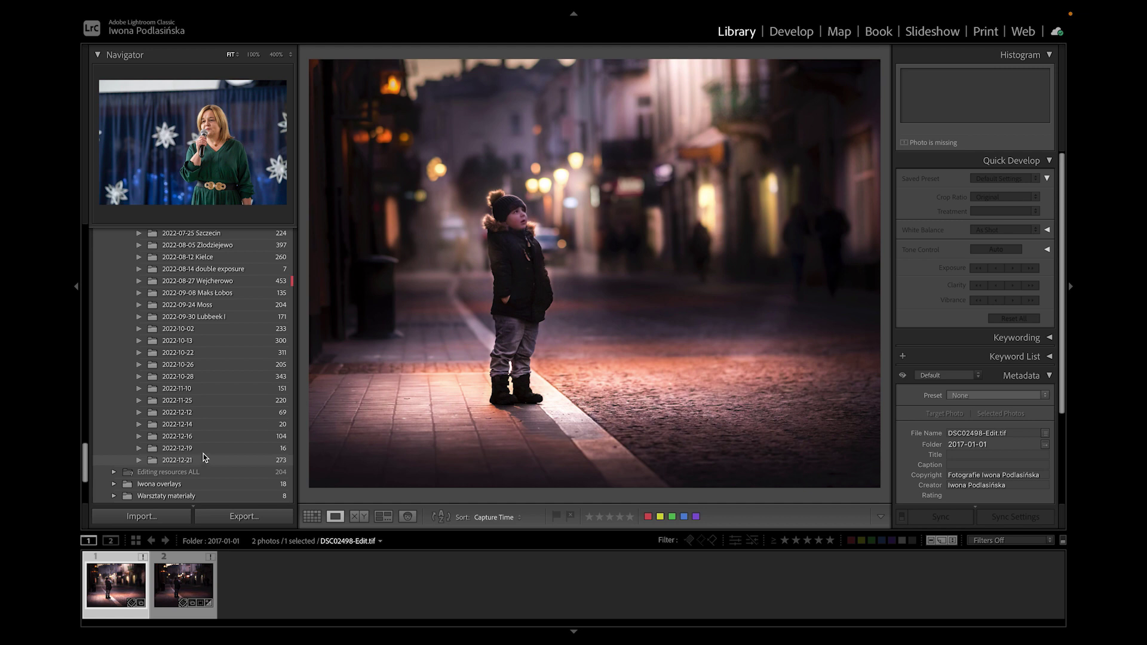
pyautogui.click(215, 388)
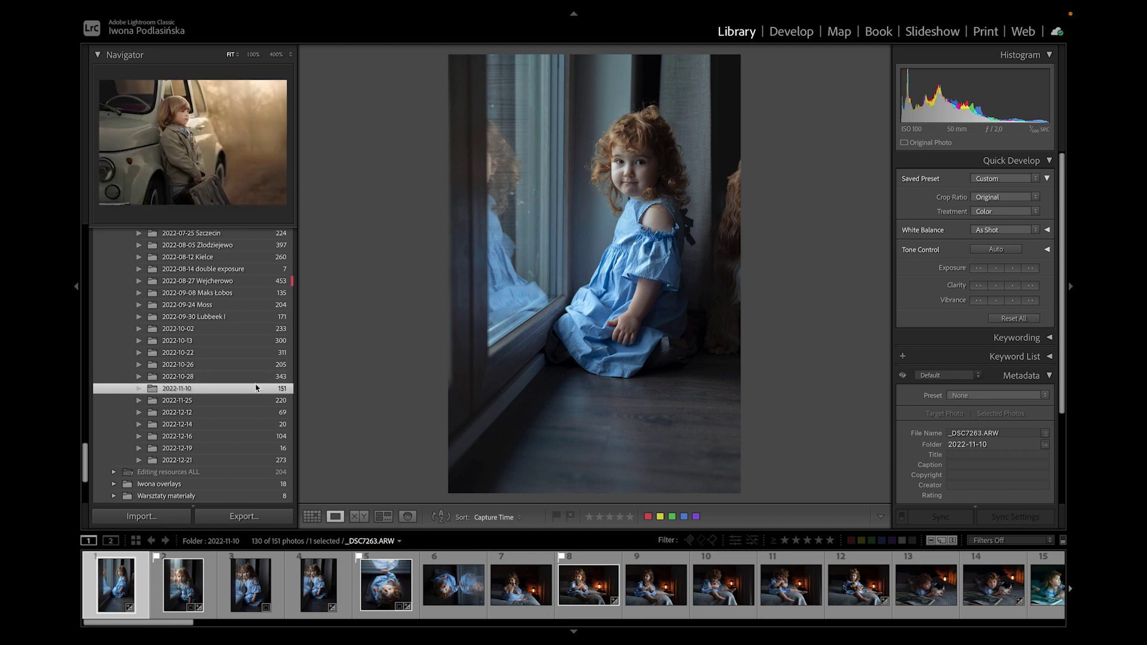
pyautogui.rightClick(221, 394)
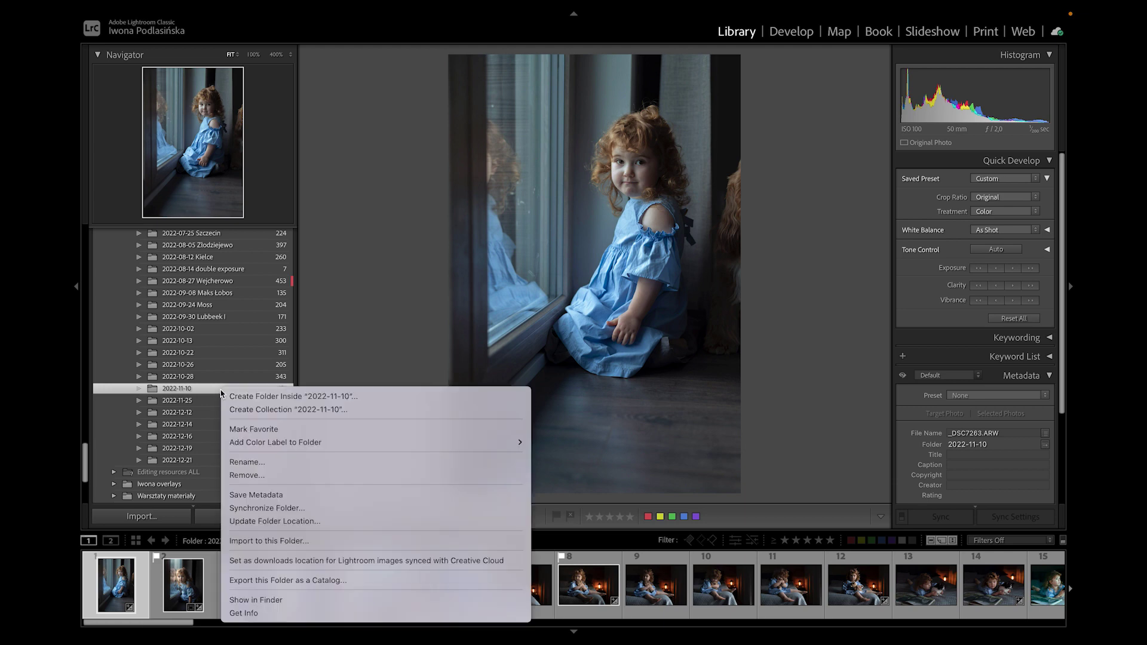
pyautogui.click(245, 464)
pyautogui.click(558, 182)
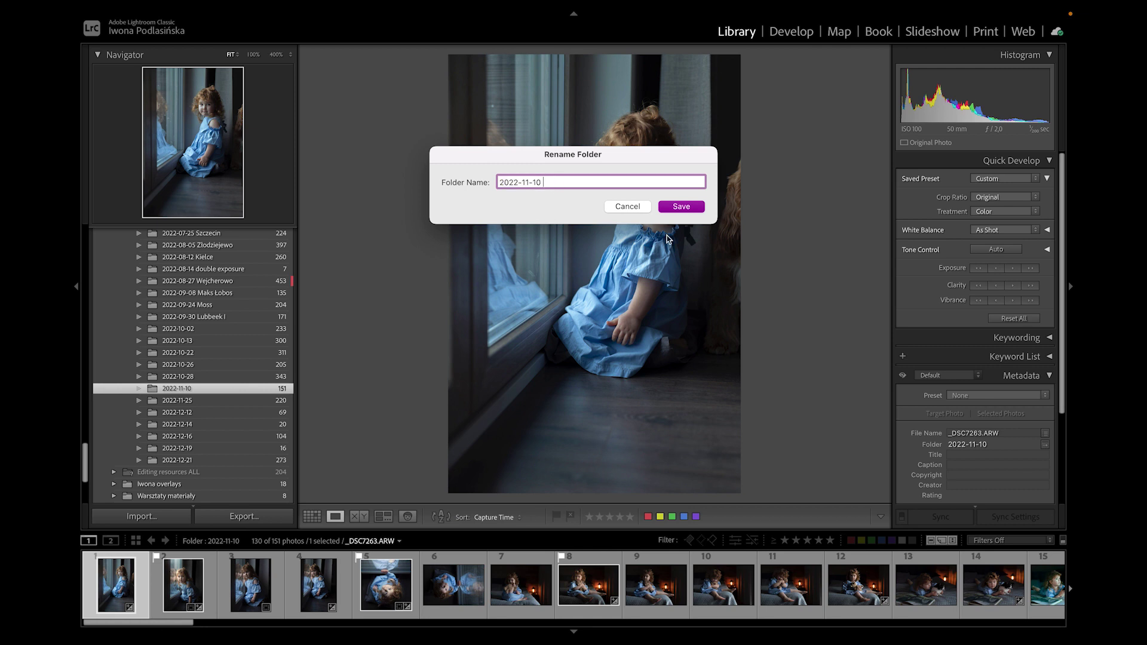
pyautogui.click(627, 207)
# Expand the Collections list, open the Sky collection and browse through its photos
pyautogui.scroll(-5, 289, 451)
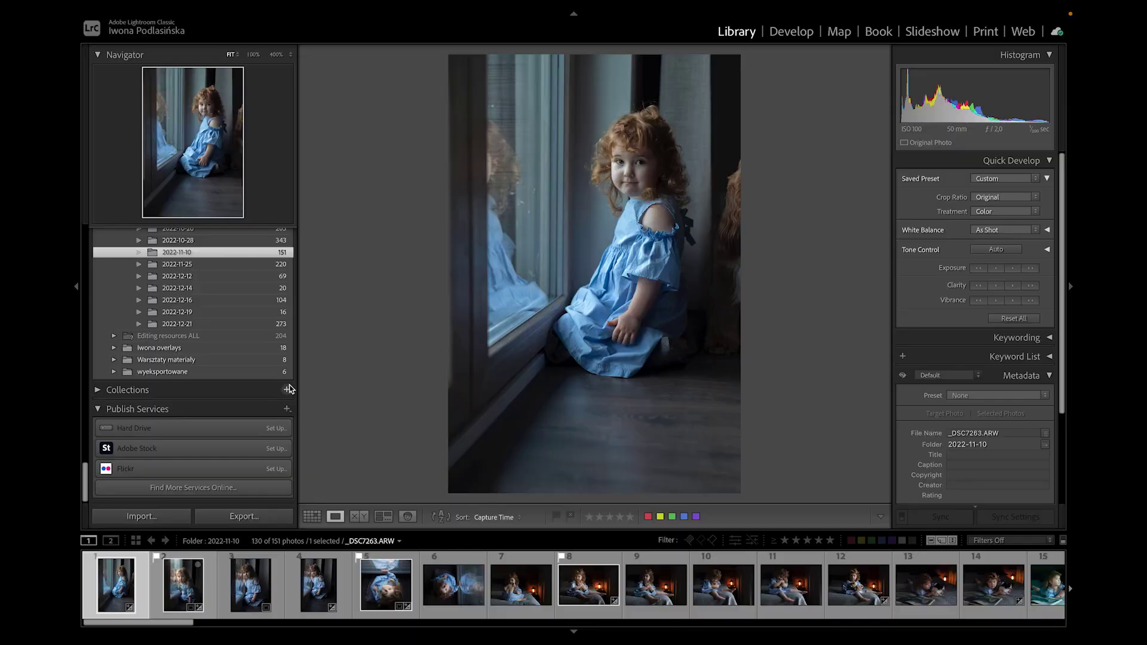
pyautogui.click(286, 390)
pyautogui.click(126, 390)
pyautogui.click(97, 390)
pyautogui.scroll(-15, 95, 394)
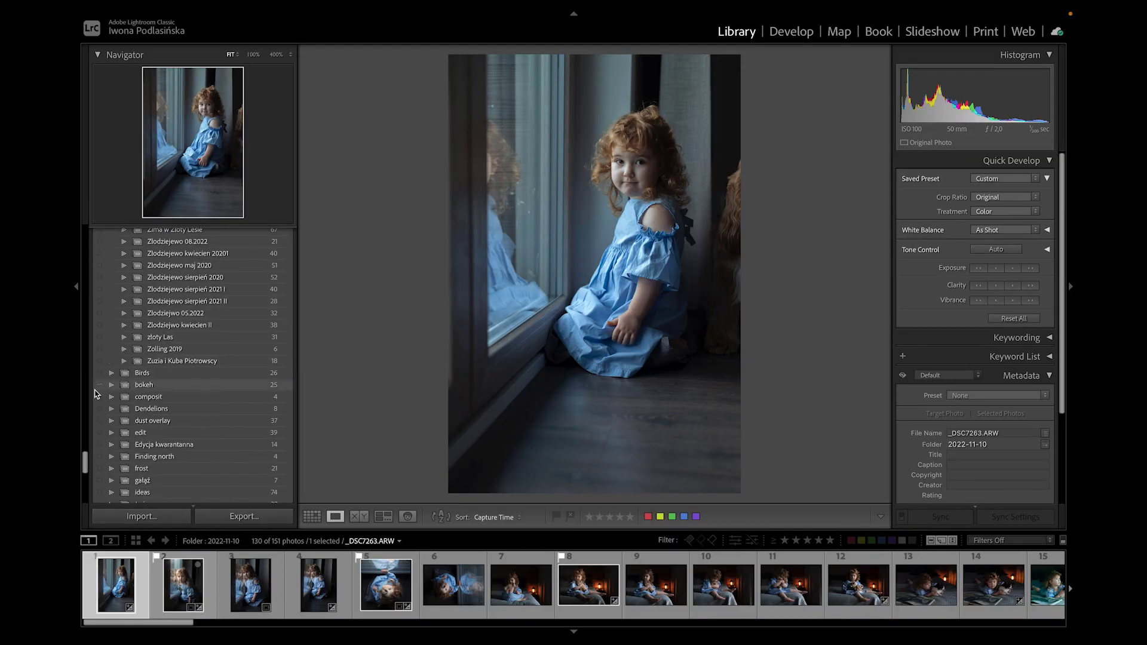
pyautogui.scroll(1, 155, 359)
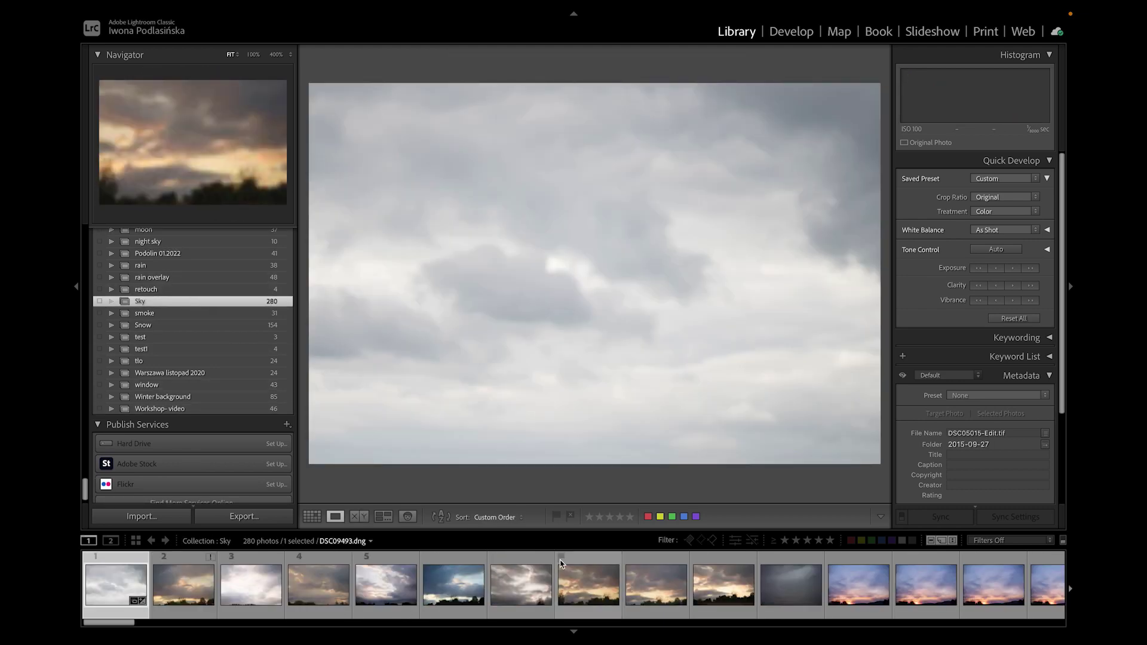
pyautogui.scroll(-15, 559, 562)
pyautogui.scroll(-10, 560, 563)
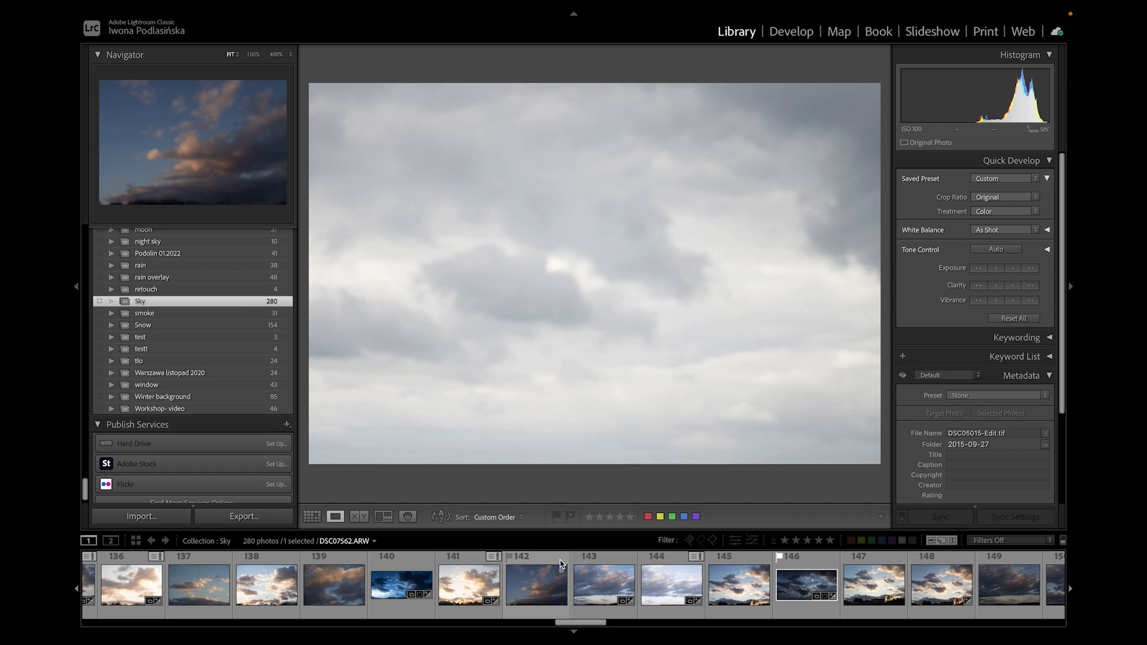
# Return to the 2022-11-10 folder, collapse the Collections list and browse the folder's filmstrip
pyautogui.click(252, 296)
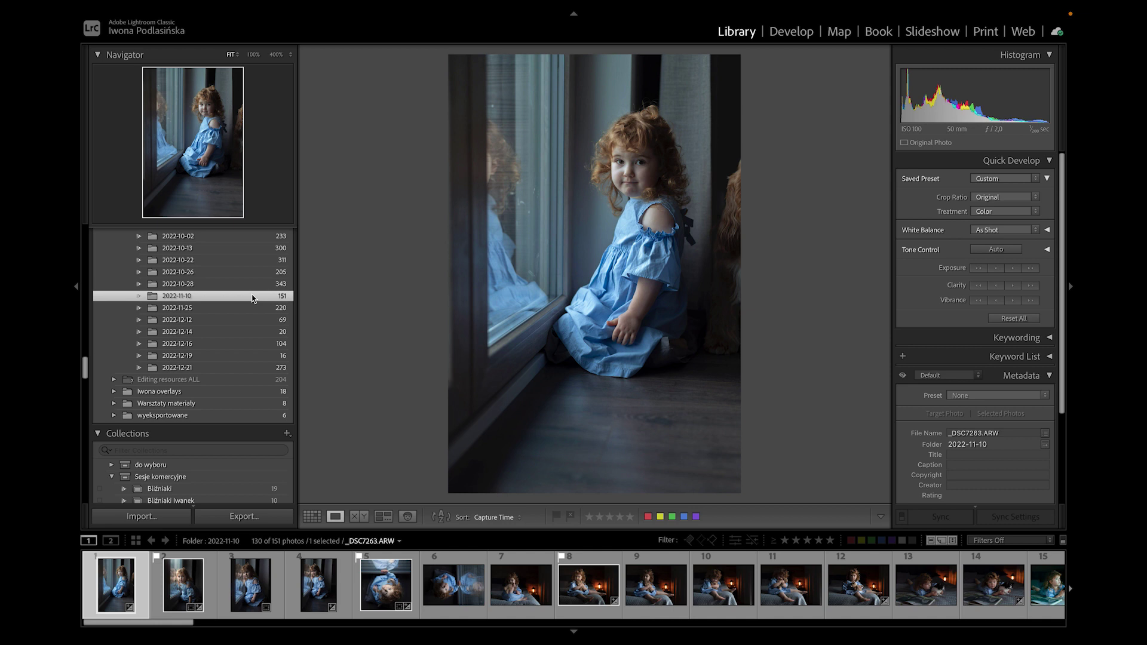
pyautogui.click(180, 433)
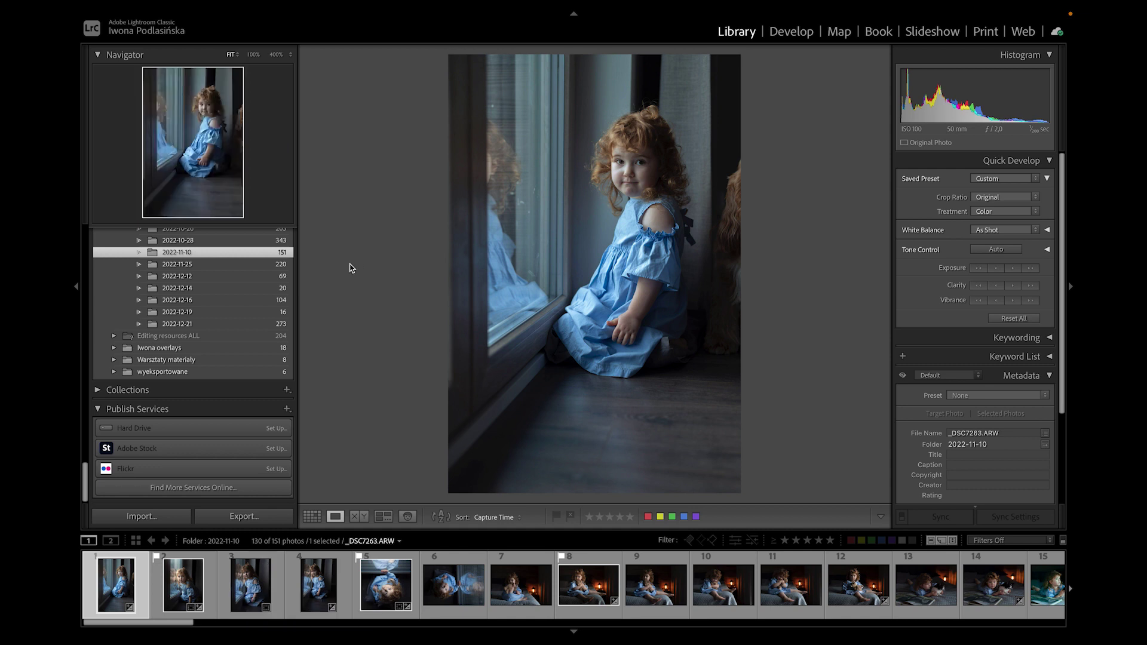
pyautogui.scroll(-10, 693, 578)
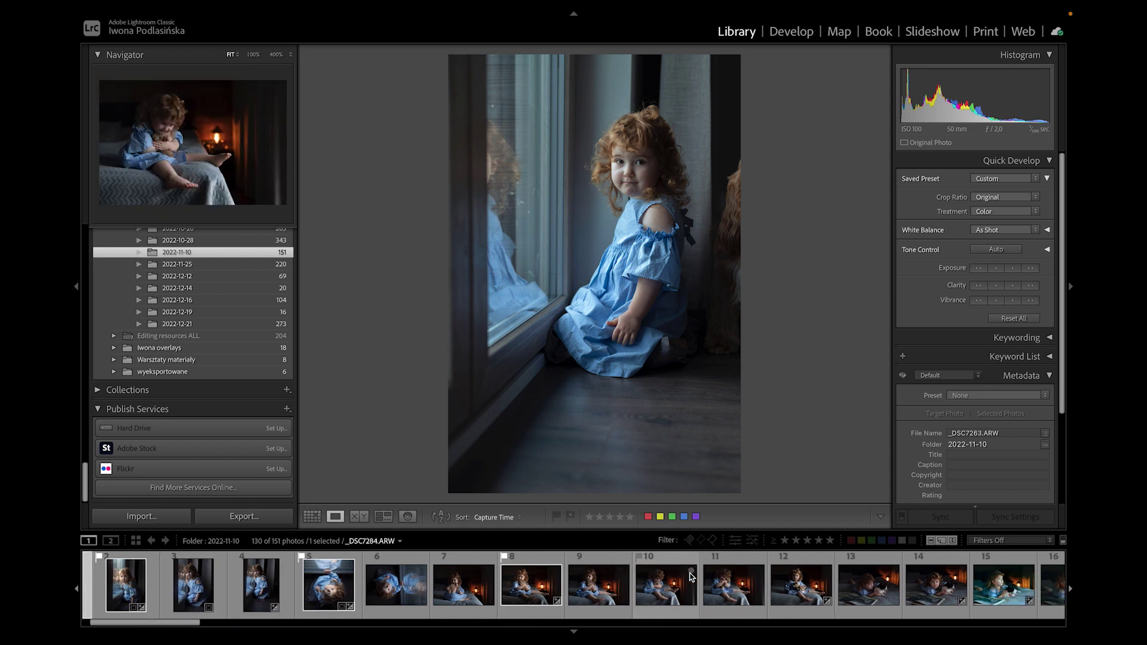
pyautogui.scroll(9, 692, 578)
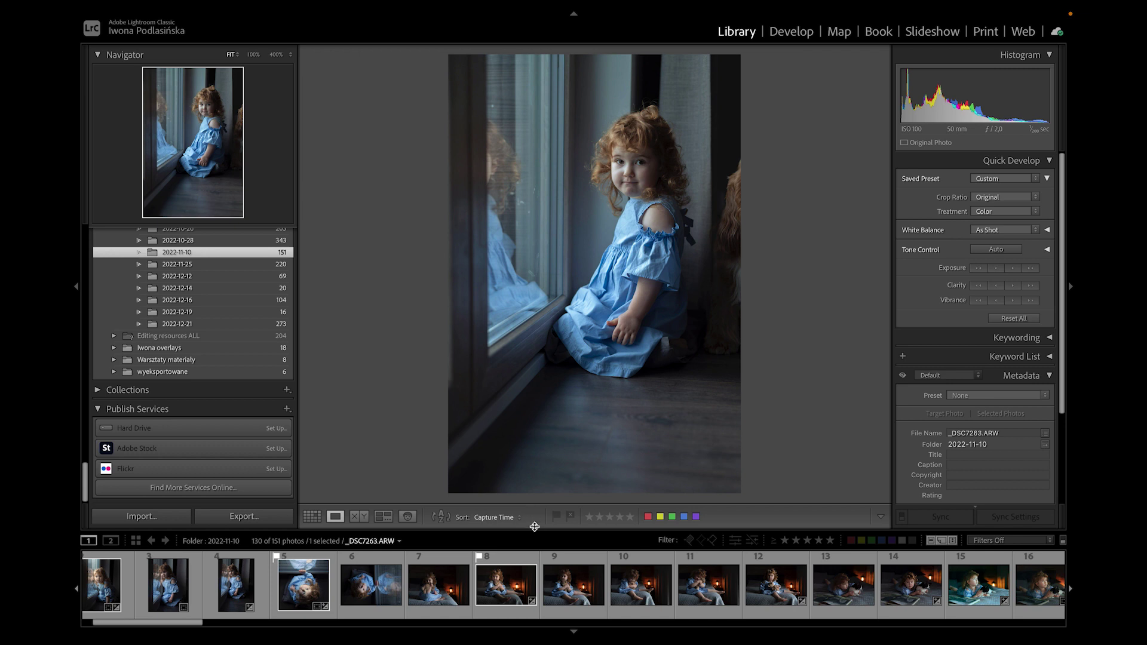
# Hide and show the toolbar beneath the photo several times, ending with it shown
pyautogui.press('t')
pyautogui.press('t')
pyautogui.press('t')
pyautogui.press('t')
pyautogui.press('t')
pyautogui.press('t')
pyautogui.press('t')
pyautogui.press('t')
# Remove the Color Label option from the toolbar beneath the photo and add it back
pyautogui.click(881, 518)
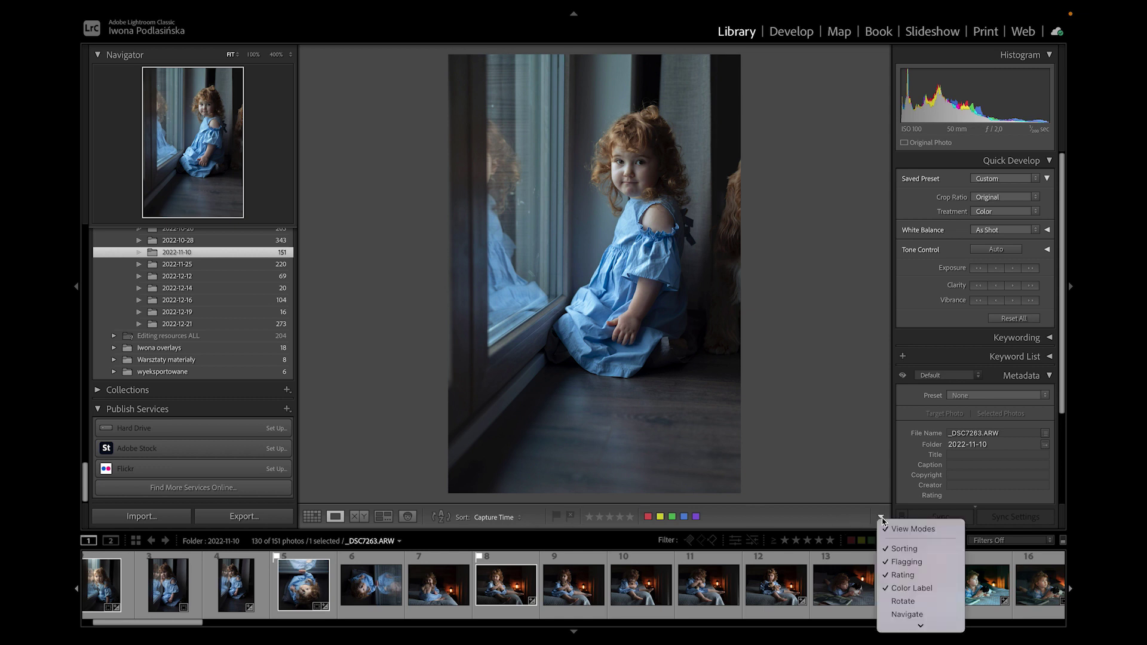
pyautogui.scroll(-3, 884, 535)
pyautogui.click(902, 544)
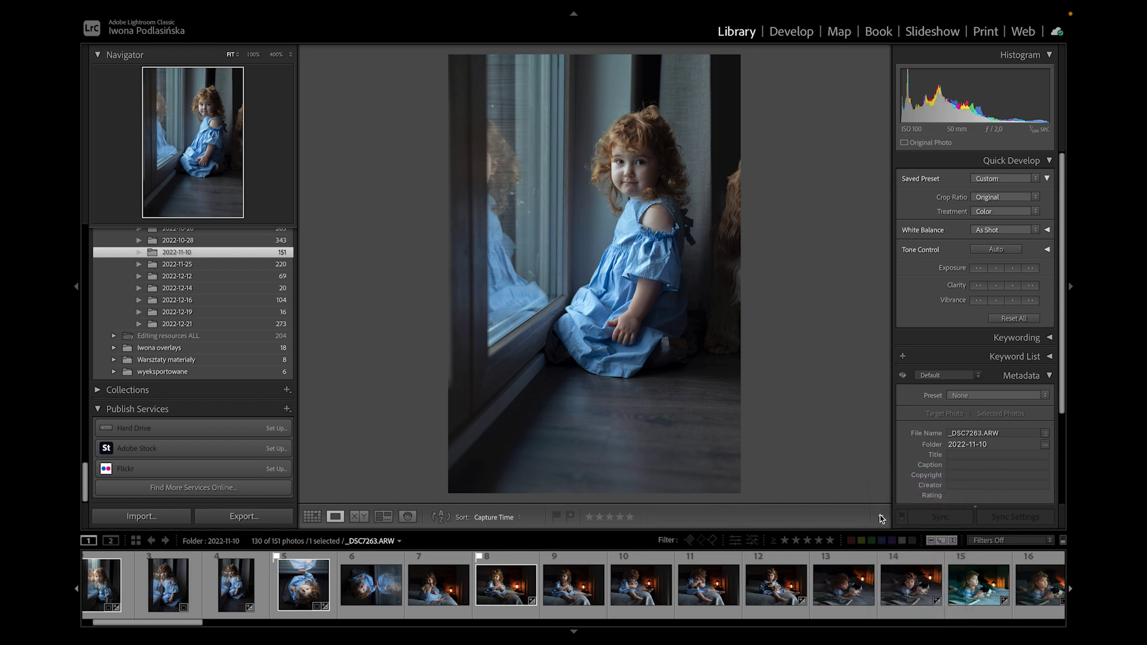
pyautogui.click(880, 517)
pyautogui.click(891, 588)
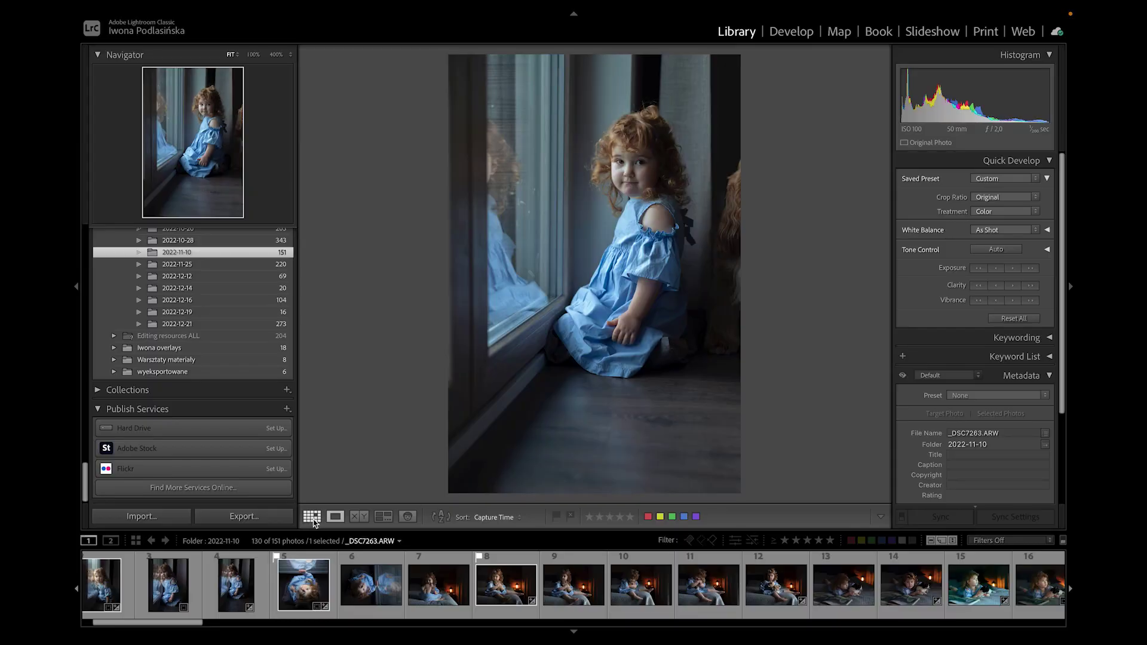
# Switch the 2022-11-10 photos between Grid and Loupe views, ending in Loupe view
pyautogui.click(311, 517)
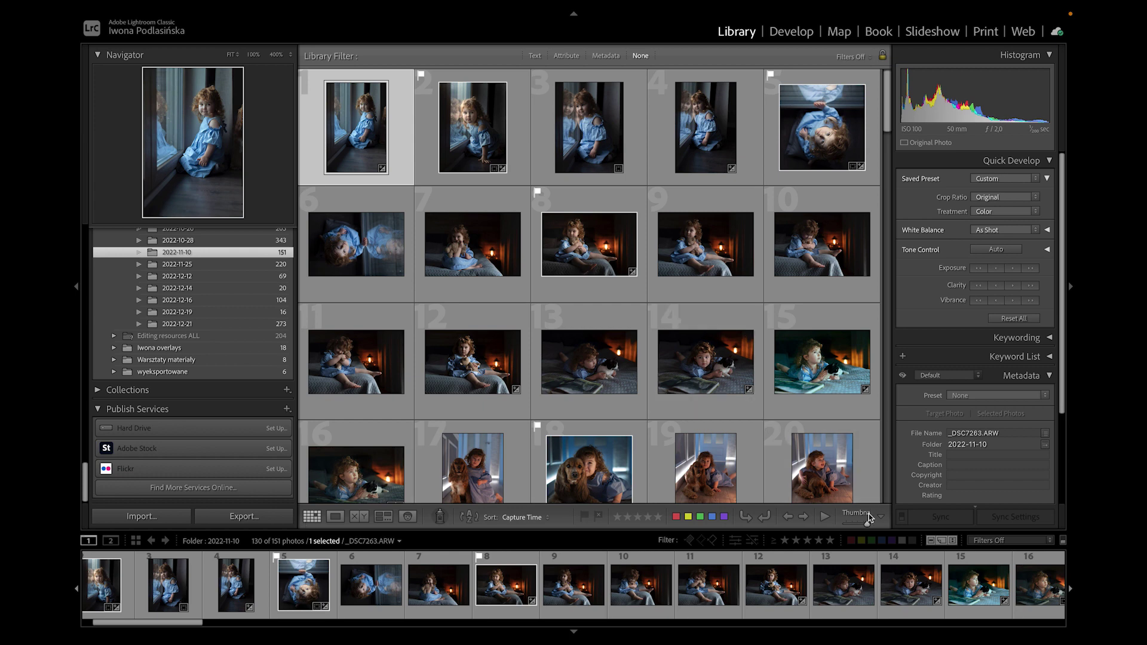
pyautogui.moveTo(868, 529)
pyautogui.mouseDown()
pyautogui.moveTo(855, 528)
pyautogui.moveTo(868, 528)
pyautogui.mouseUp()
pyautogui.press('e')
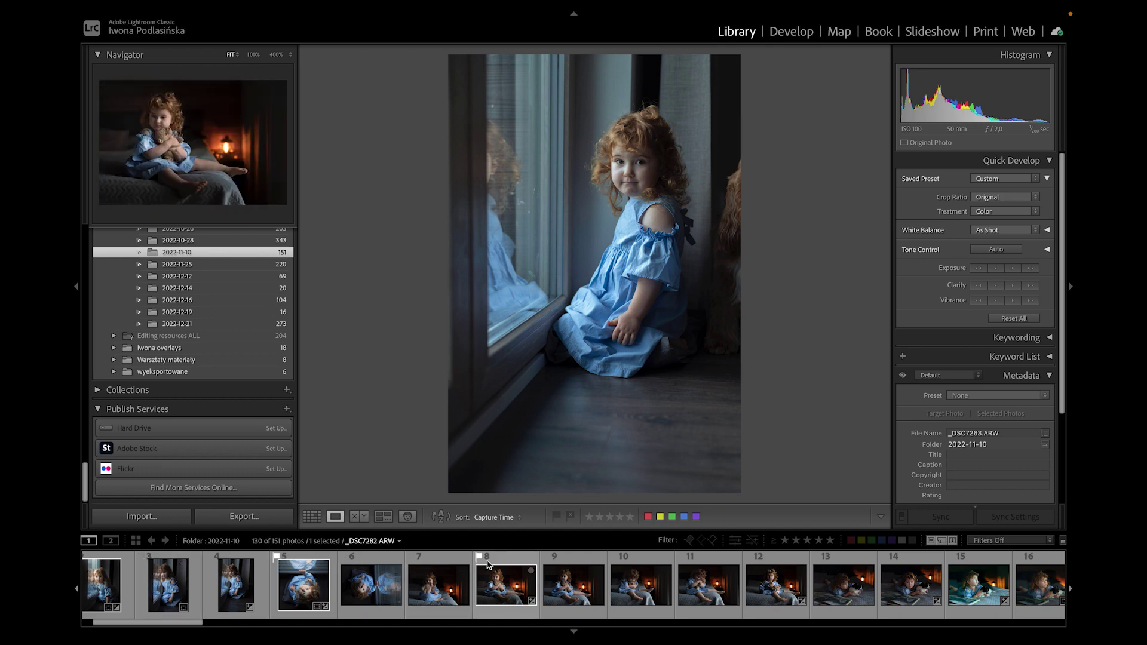
pyautogui.click(312, 518)
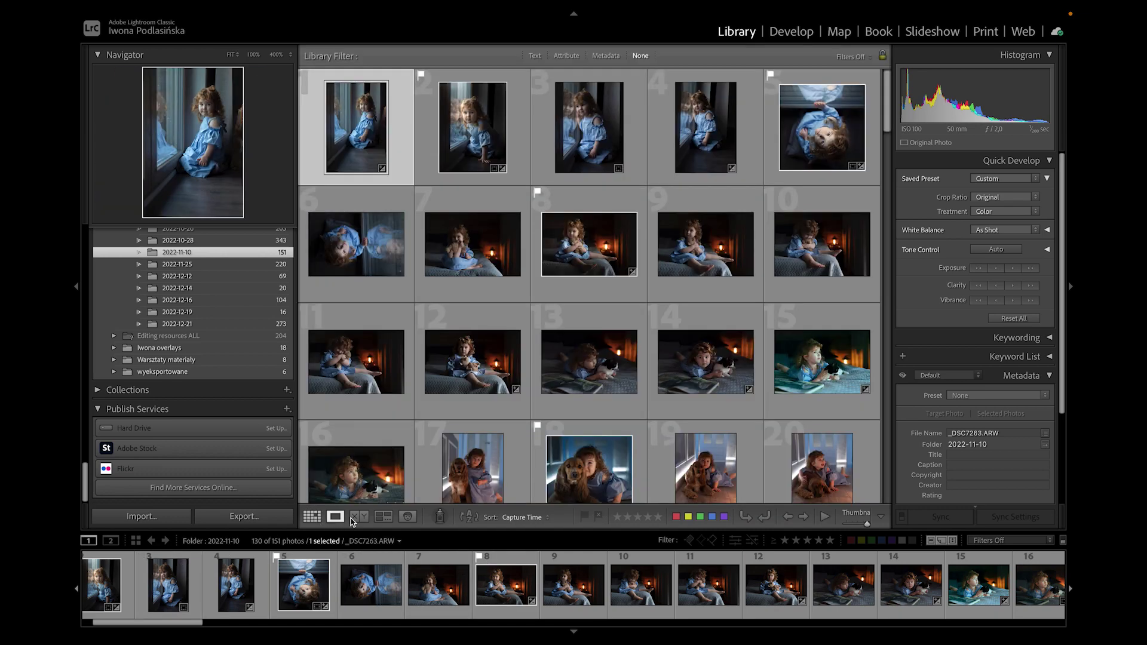
pyautogui.click(332, 520)
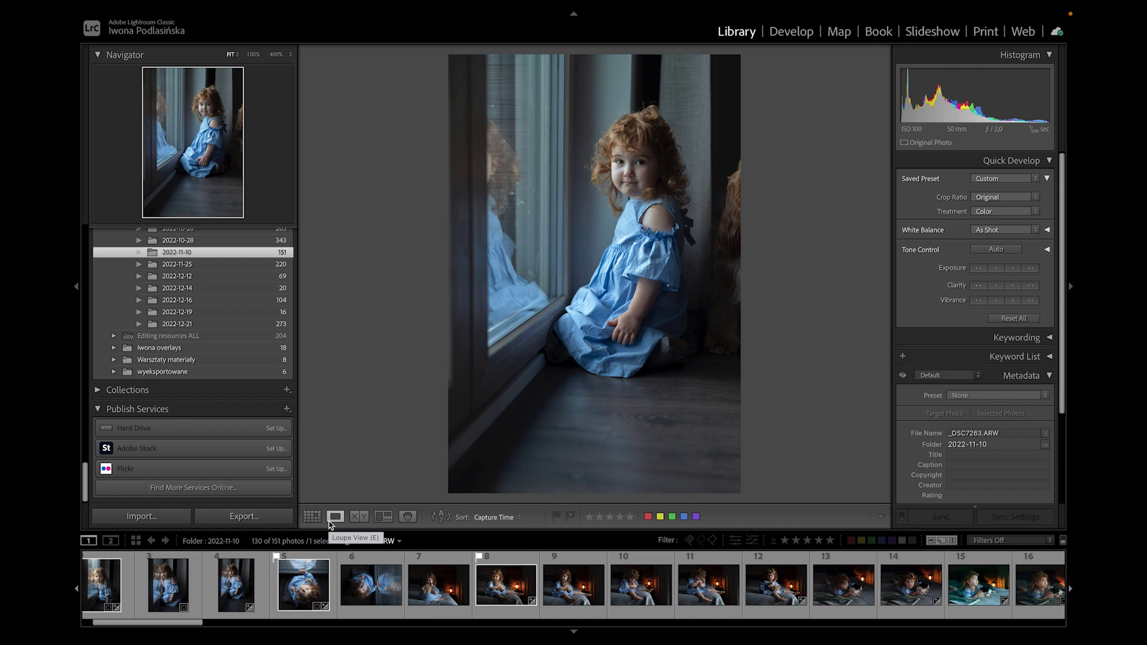
# Switch from Compare view to Survey view and survey photos 2, 5 and 8 of the 2022-11-10 folder together
pyautogui.click(359, 516)
pyautogui.click(383, 516)
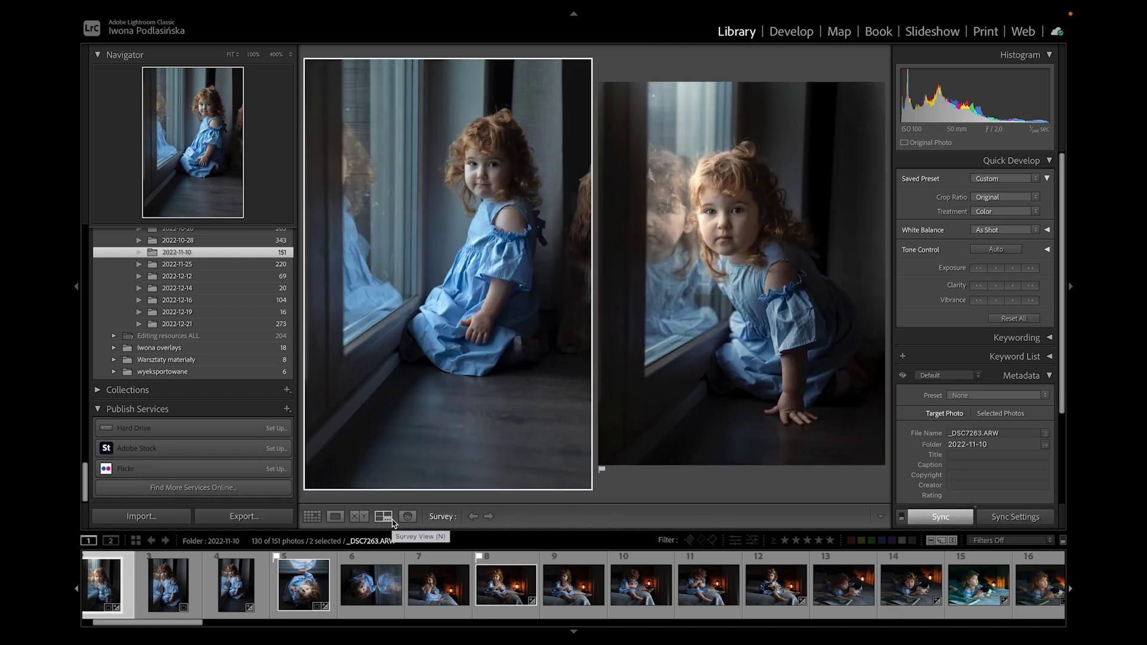
pyautogui.click(483, 591)
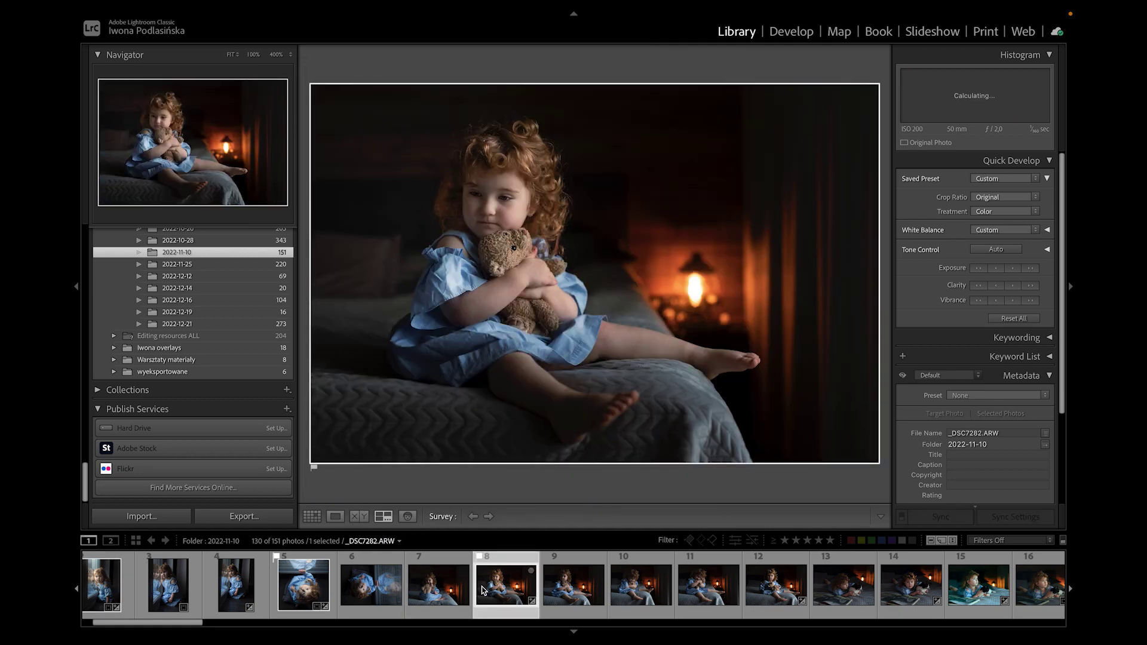
pyautogui.keyDown('ctrl'); pyautogui.click(318, 575); pyautogui.keyUp('ctrl')
pyautogui.scroll(2, 269, 586)
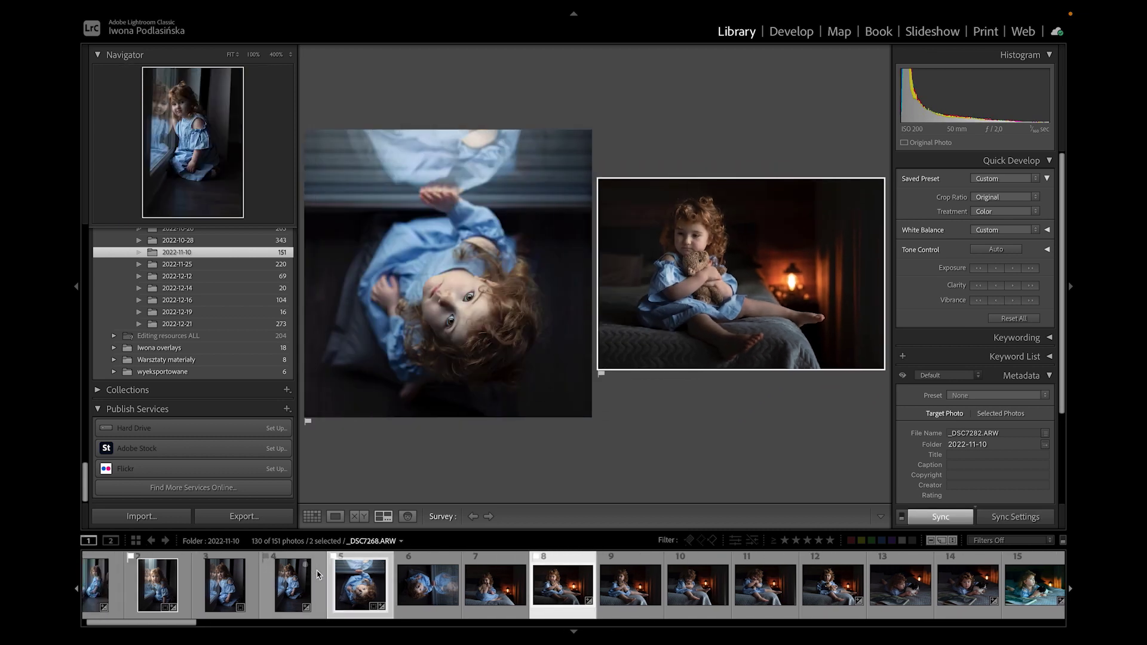
pyautogui.keyDown('ctrl'); pyautogui.click(176, 593); pyautogui.keyUp('ctrl')
pyautogui.click(487, 387)
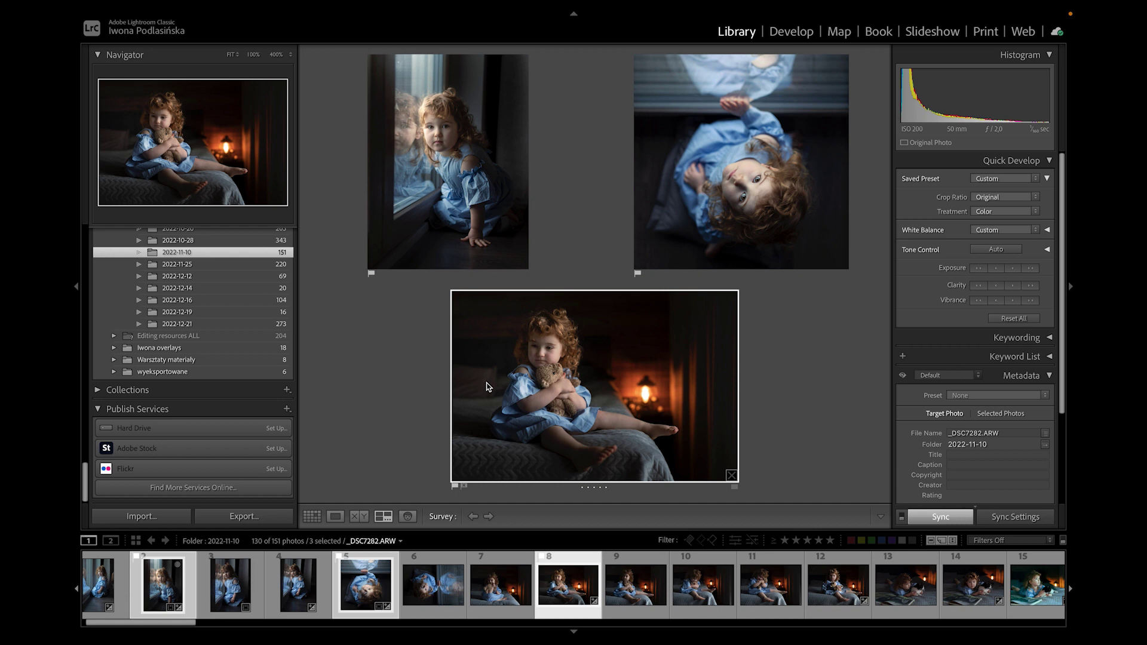
# Hide and restore the panels around the surveyed photos, and open the teddy bear photo in Loupe view
pyautogui.hotkey('shift', 'Tab')
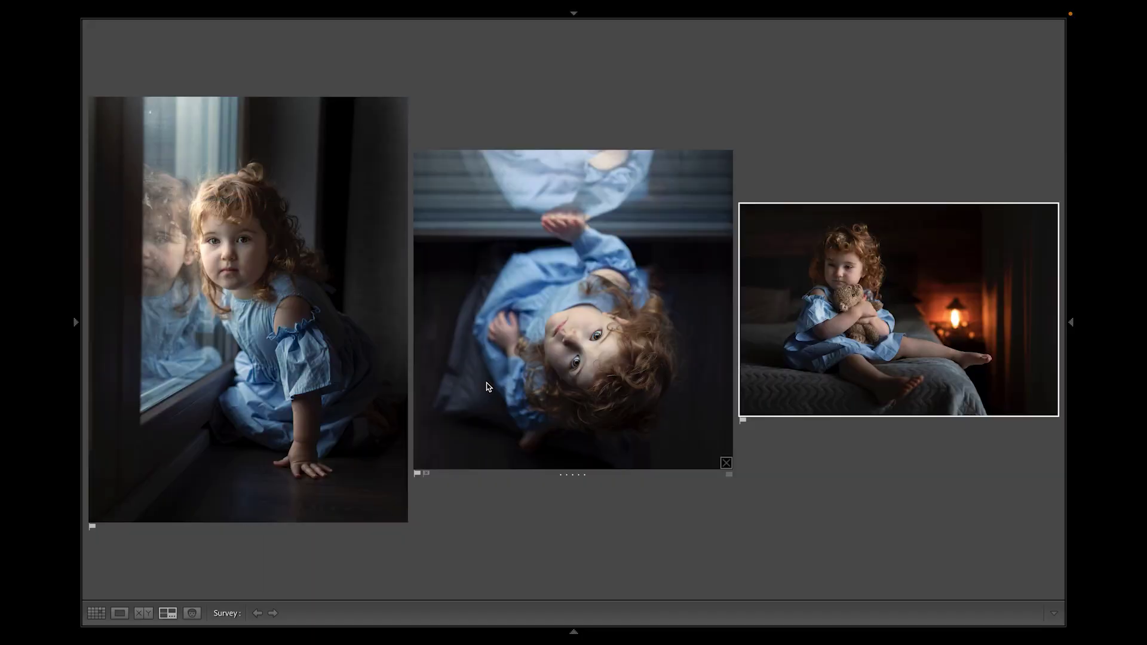
pyautogui.hotkey('shift', 'Tab')
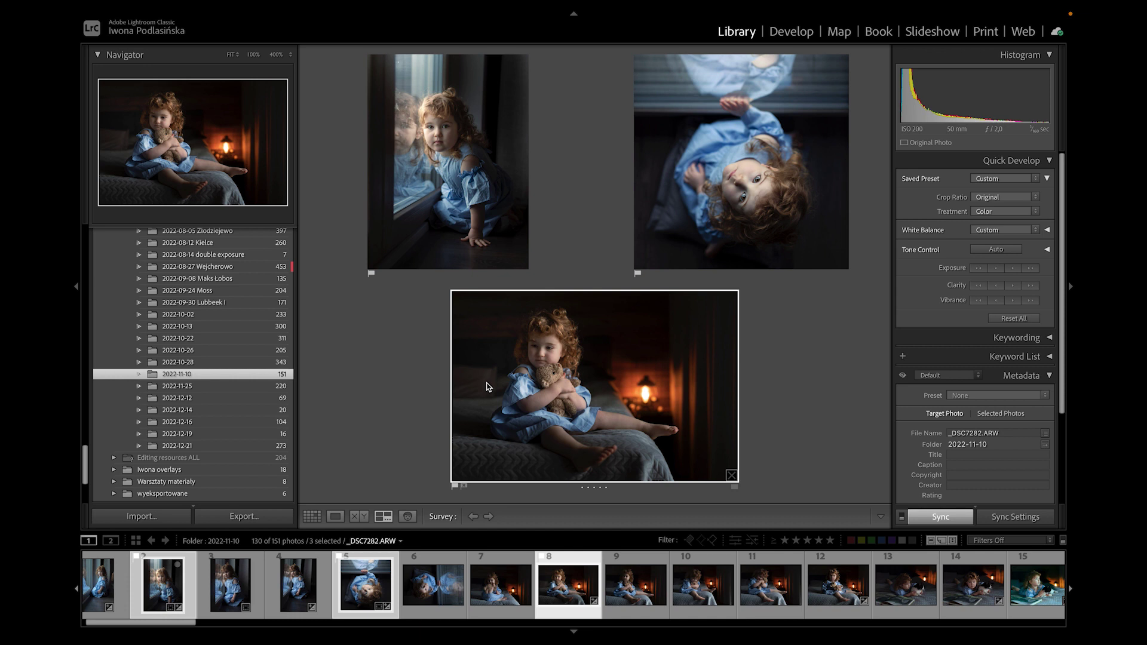
pyautogui.doubleClick(487, 386)
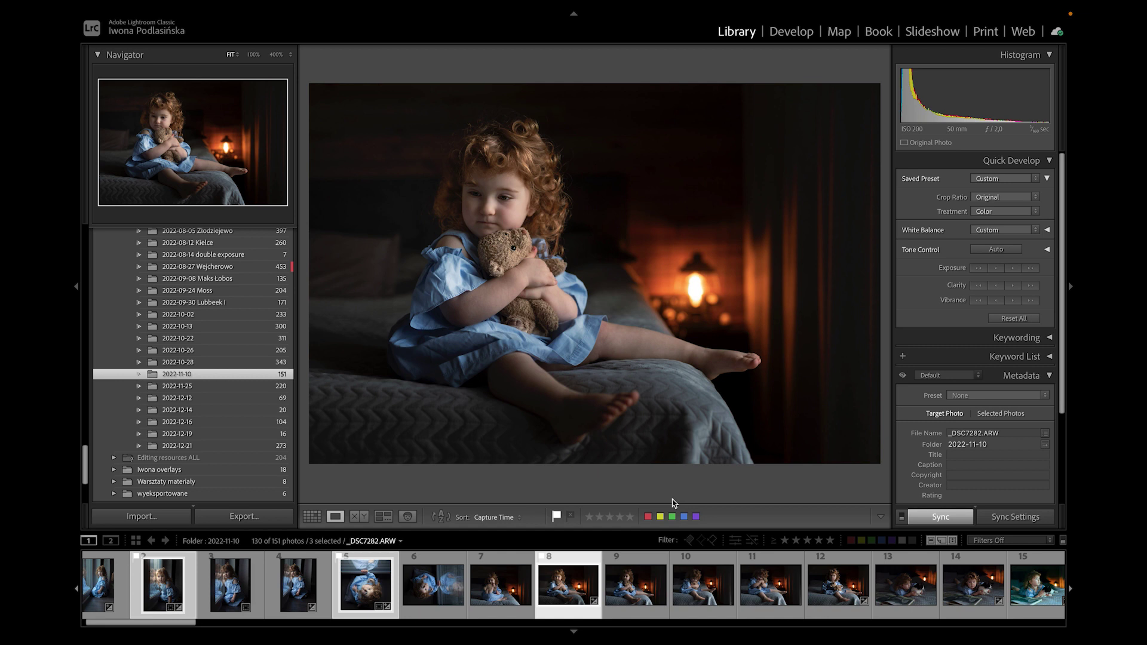
# Select photo 7 in the filmstrip, flag it as a pick and as rejected, and remove the flag
pyautogui.click(555, 516)
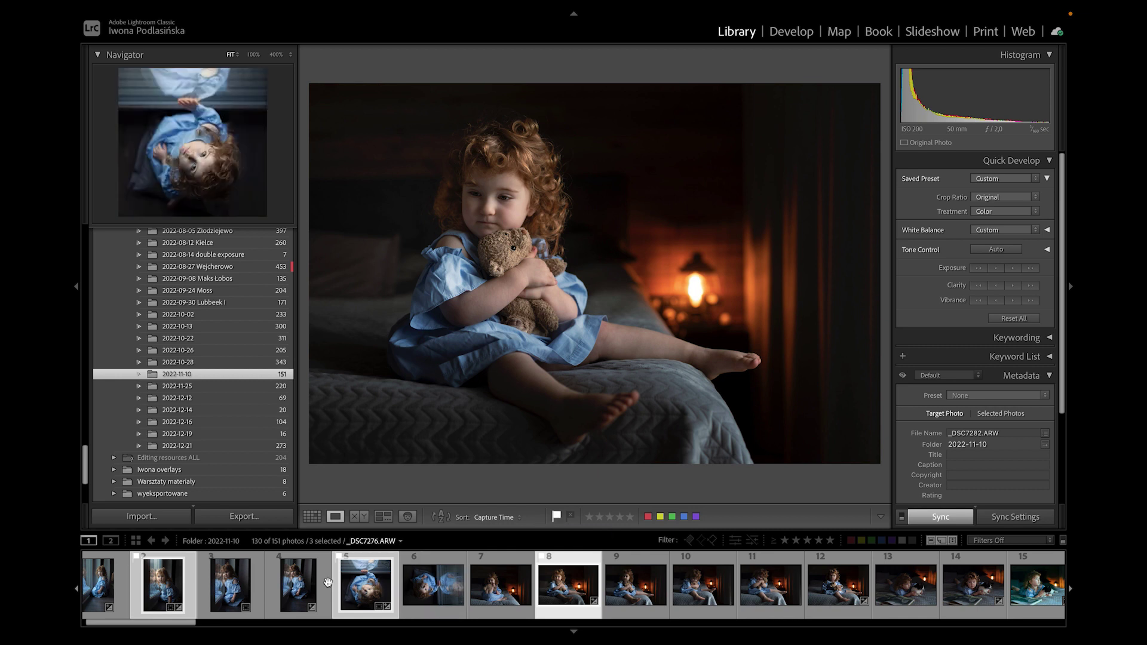
pyautogui.click(491, 595)
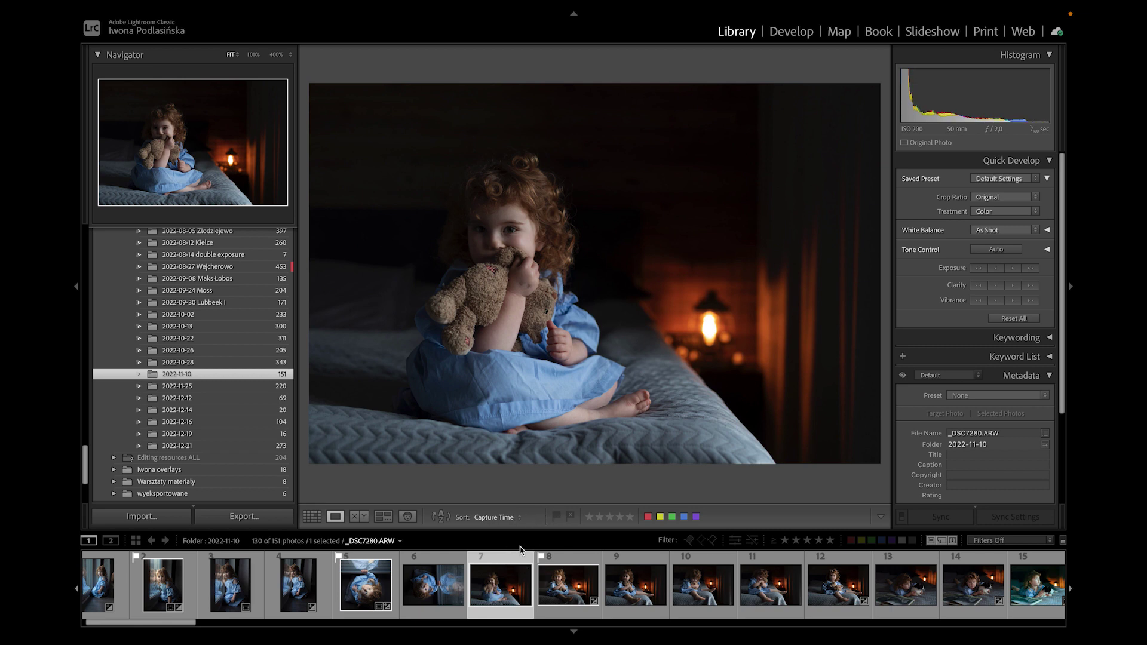
pyautogui.press('p')
pyautogui.press('x')
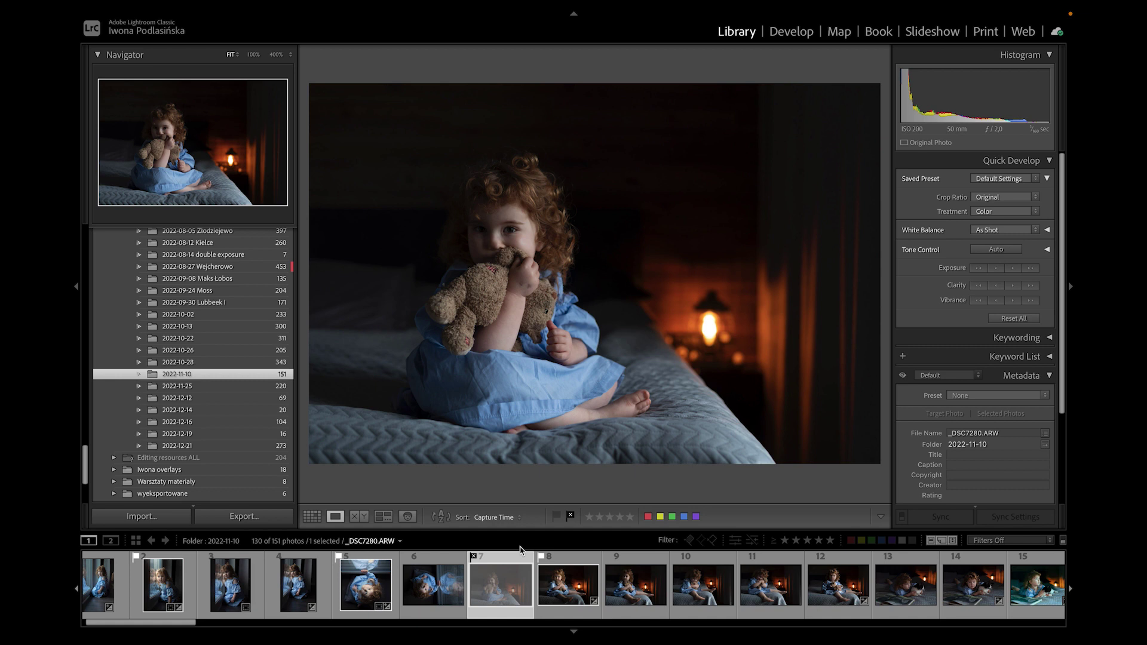
pyautogui.press('u')
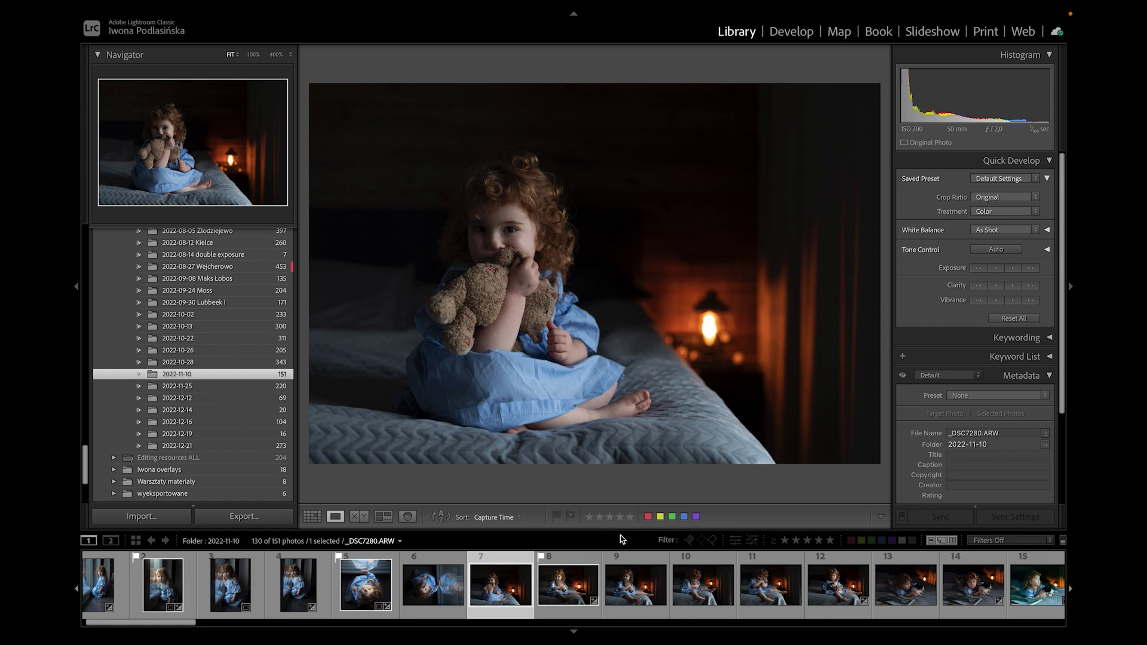
# Try star ratings from 1 to 5 on photo 7, including one star and five stars again, and clear the rating
pyautogui.press('1')
pyautogui.press('2')
pyautogui.press('3')
pyautogui.press('4')
pyautogui.press('5')
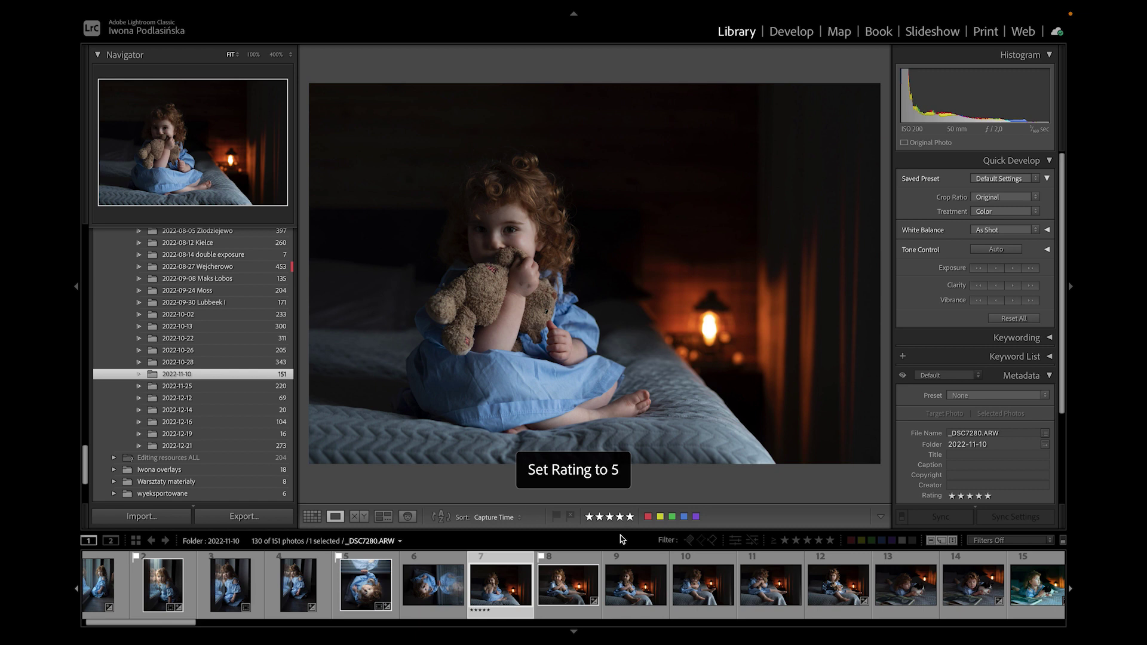
pyautogui.click(591, 517)
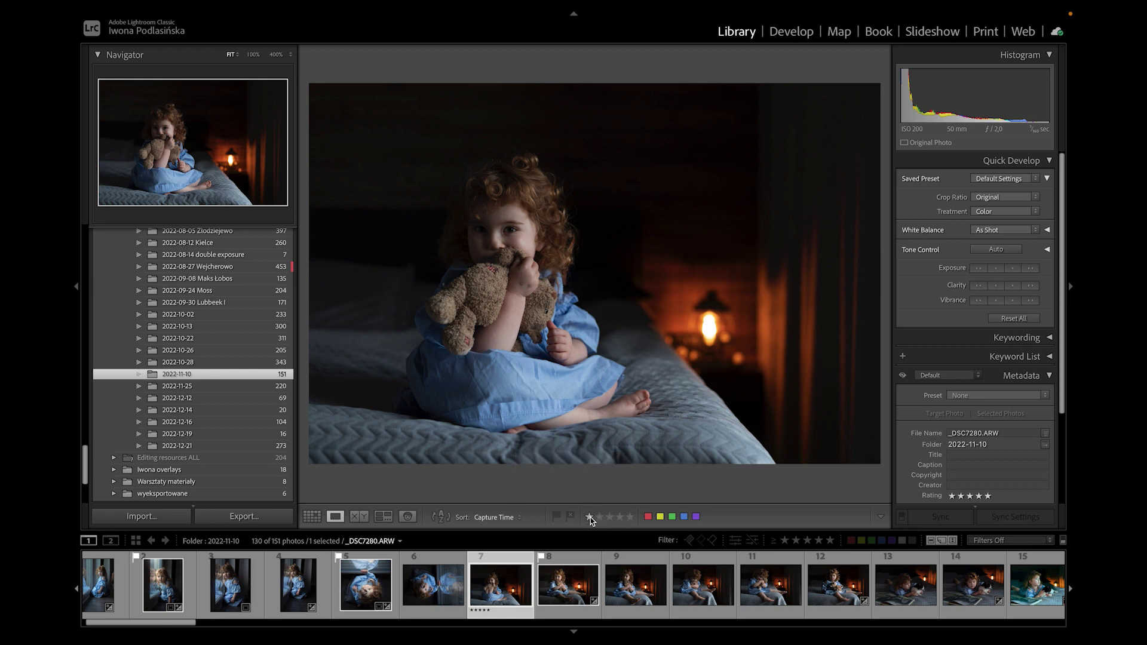
pyautogui.click(591, 516)
pyautogui.press('5')
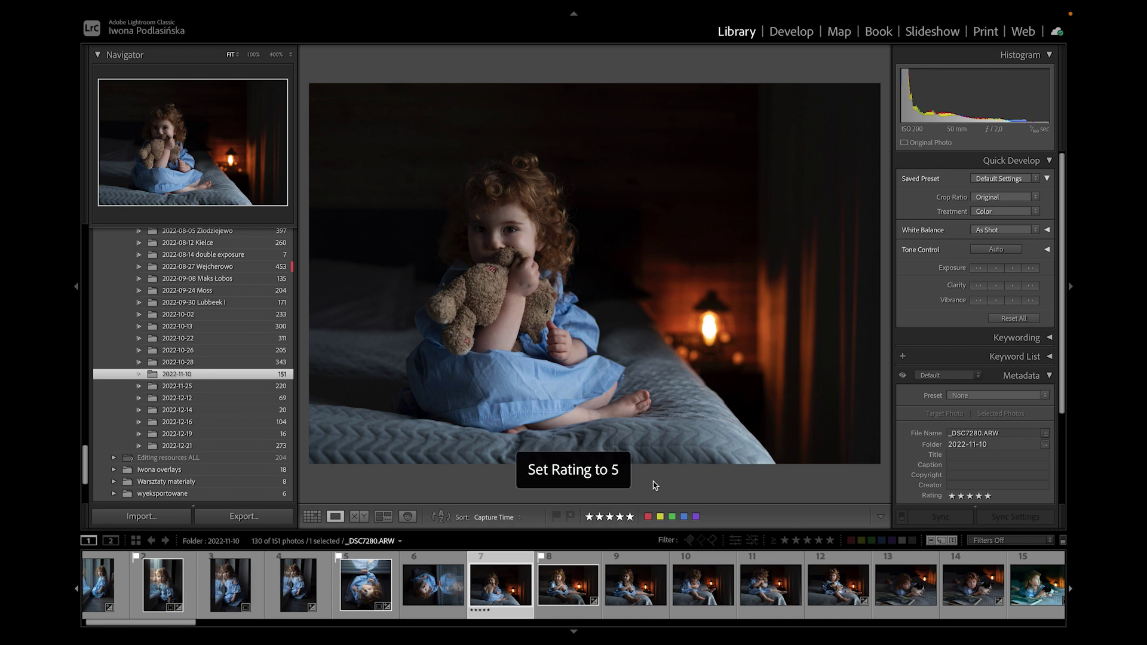
pyautogui.press('0')
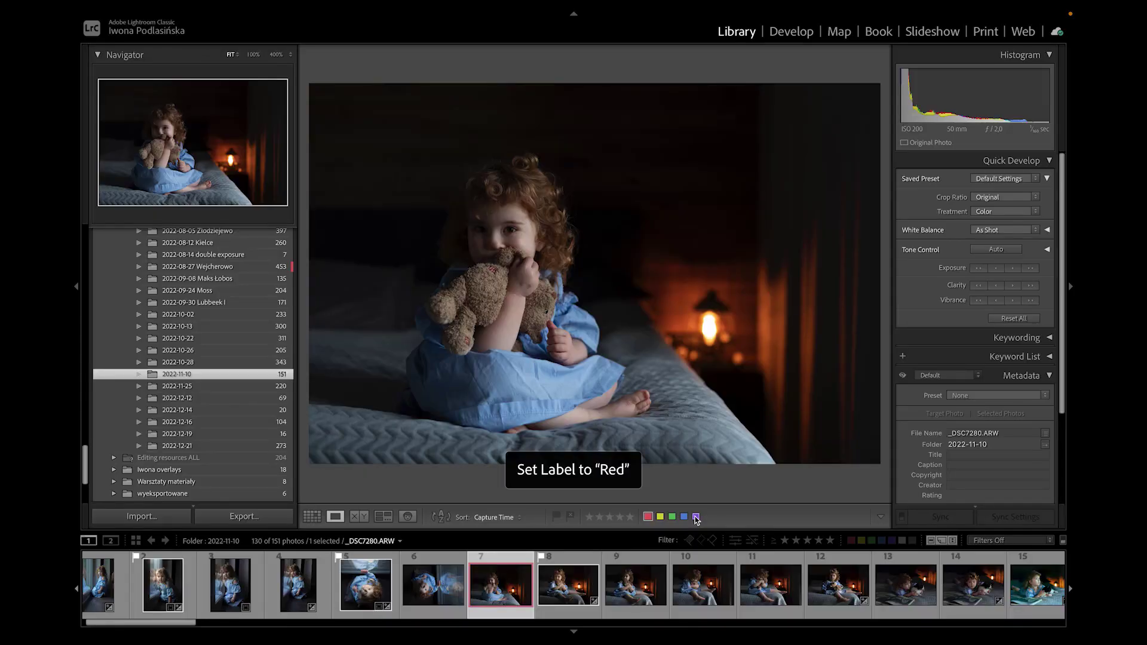
# Try the yellow, green and blue color labels on photo 7 and leave it unlabeled
pyautogui.press('7')
pyautogui.press('8')
pyautogui.press('9')
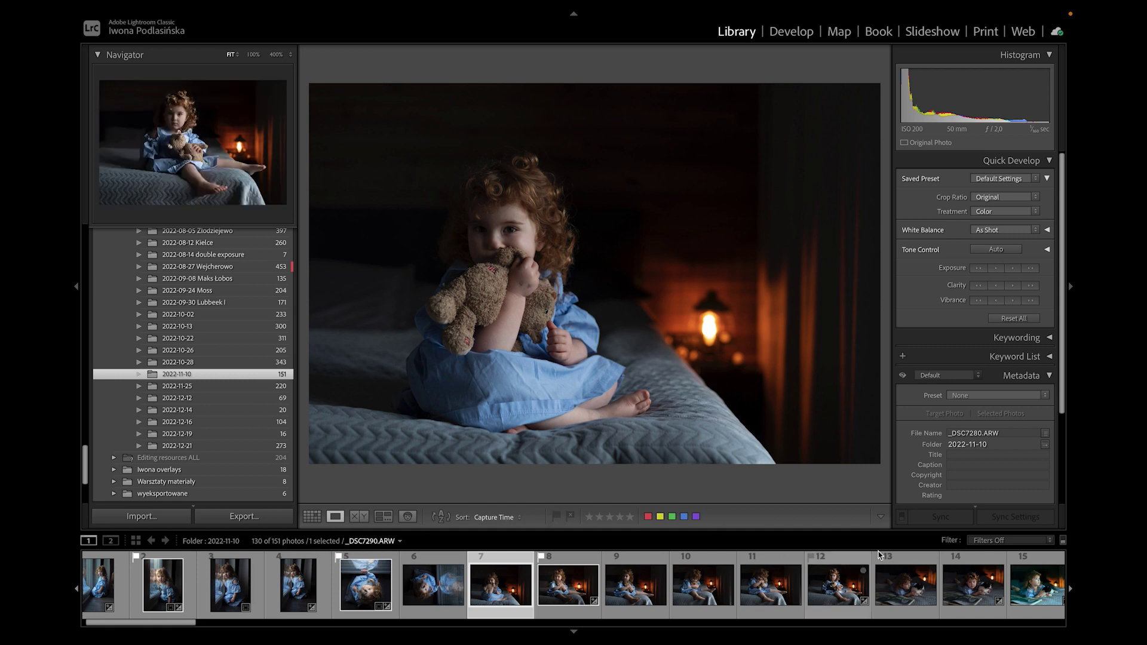
# Expand the filmstrip's filter options and filter the 2022-11-10 folder to show only flagged photos
pyautogui.click(953, 541)
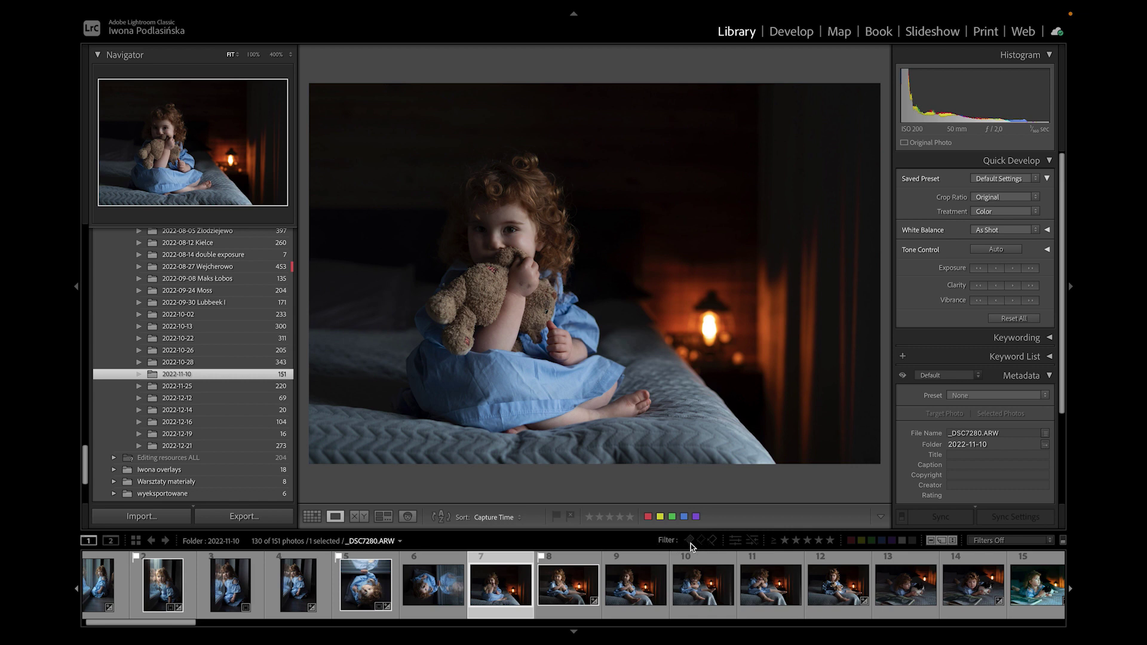
pyautogui.click(691, 541)
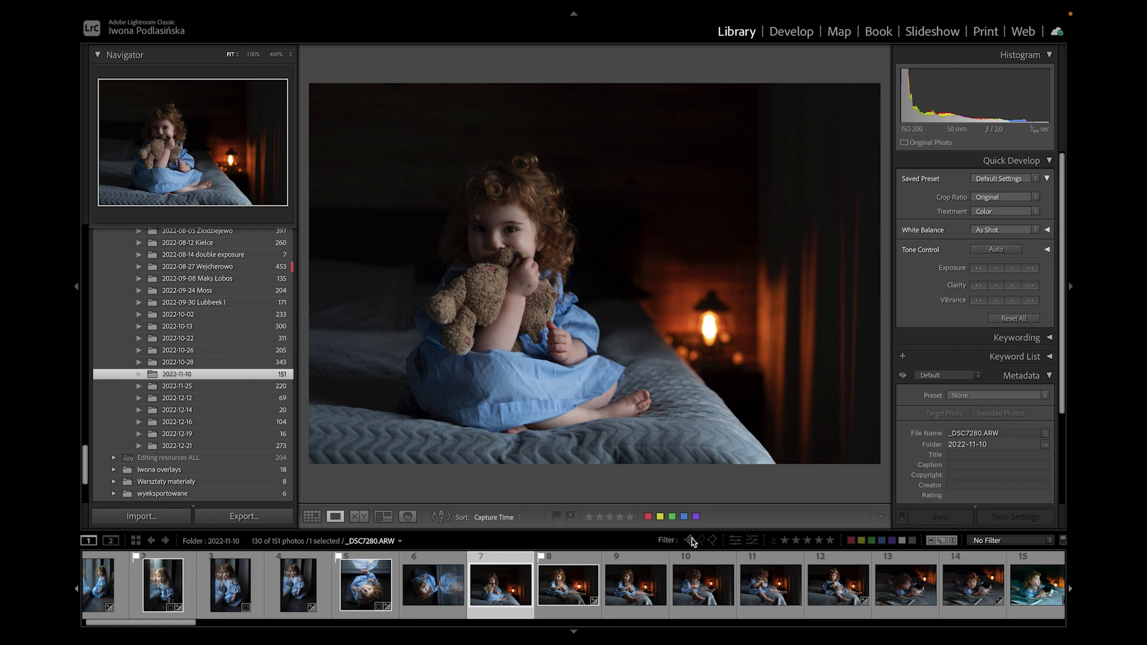
pyautogui.click(691, 541)
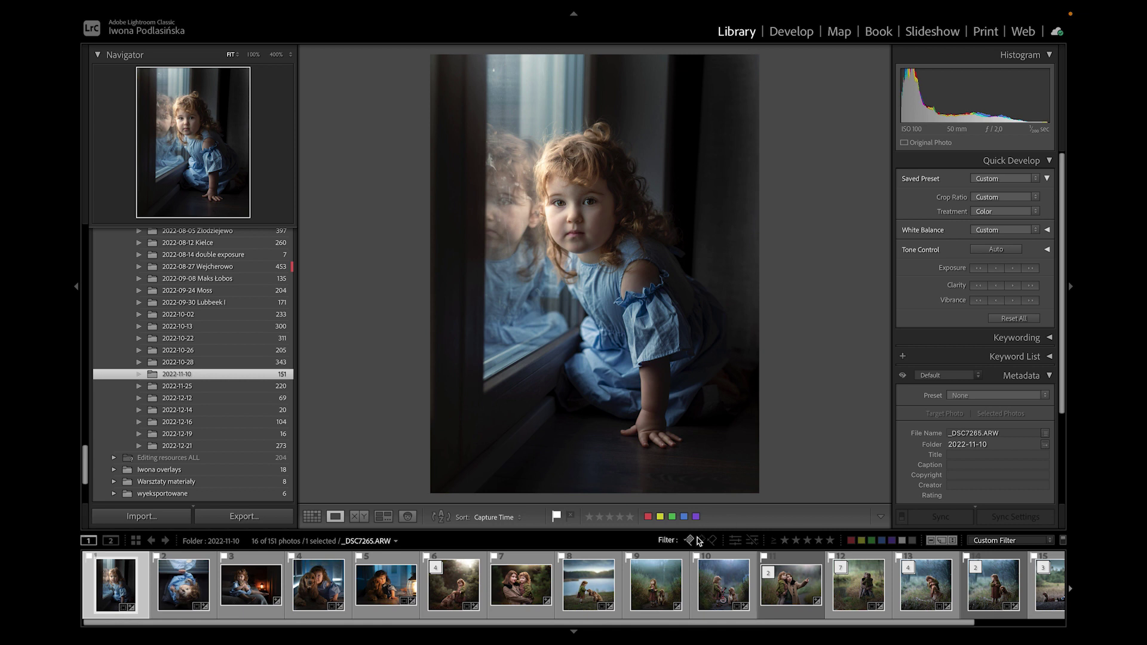
# Toggle the filmstrip filters off and on, ending with them turned off
pyautogui.click(1063, 541)
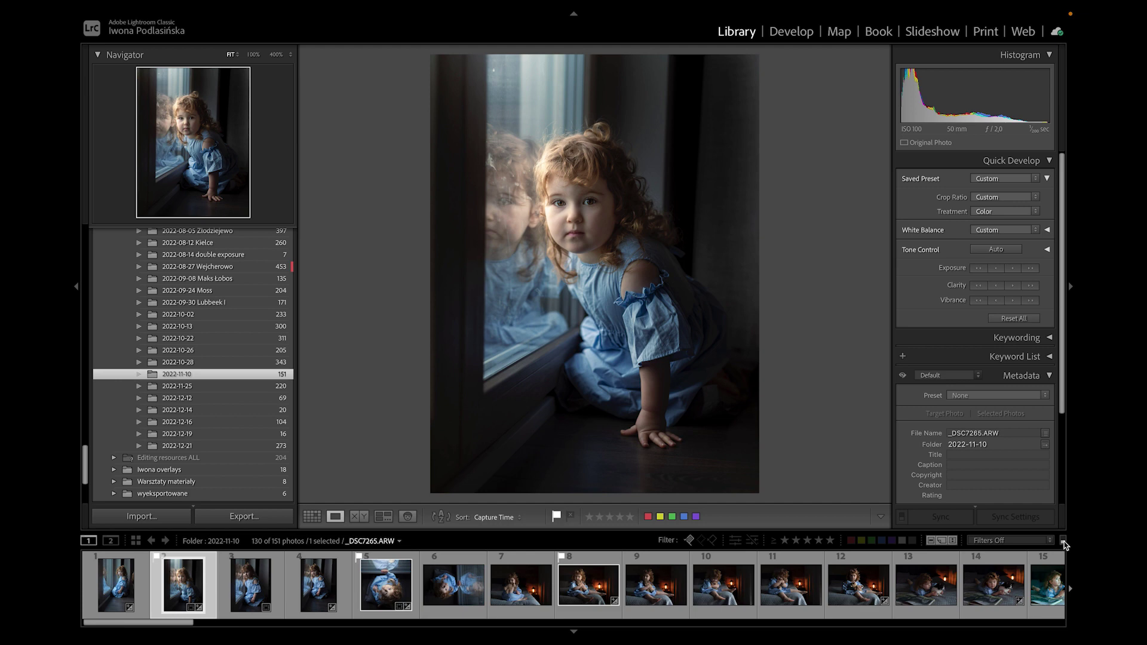
pyautogui.click(1064, 541)
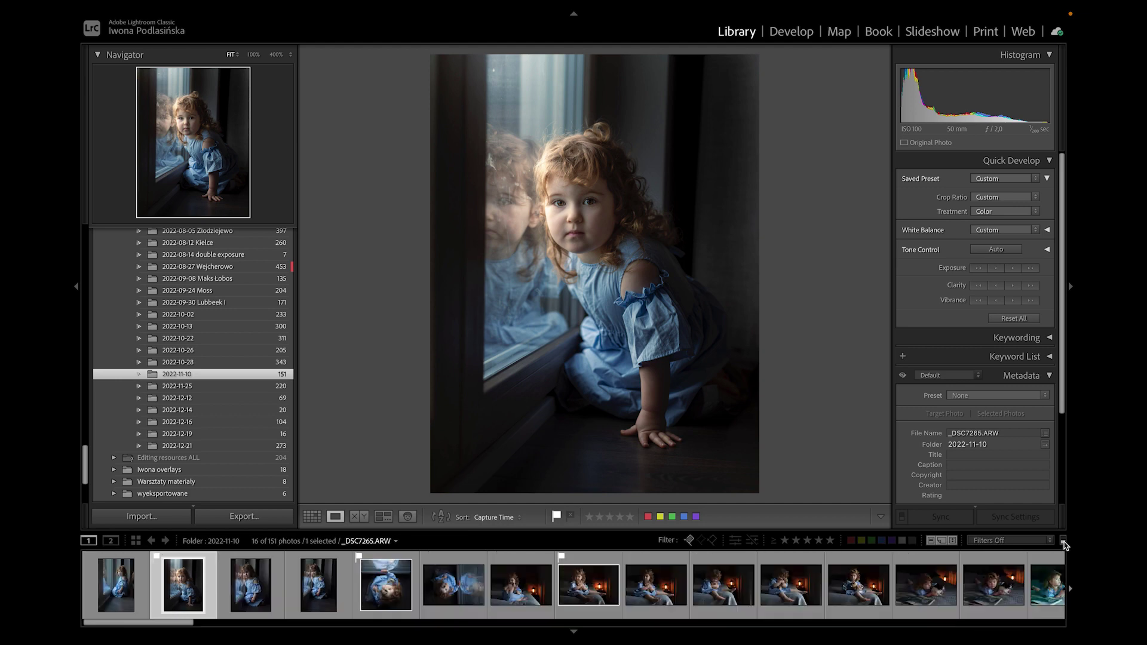
pyautogui.click(1064, 541)
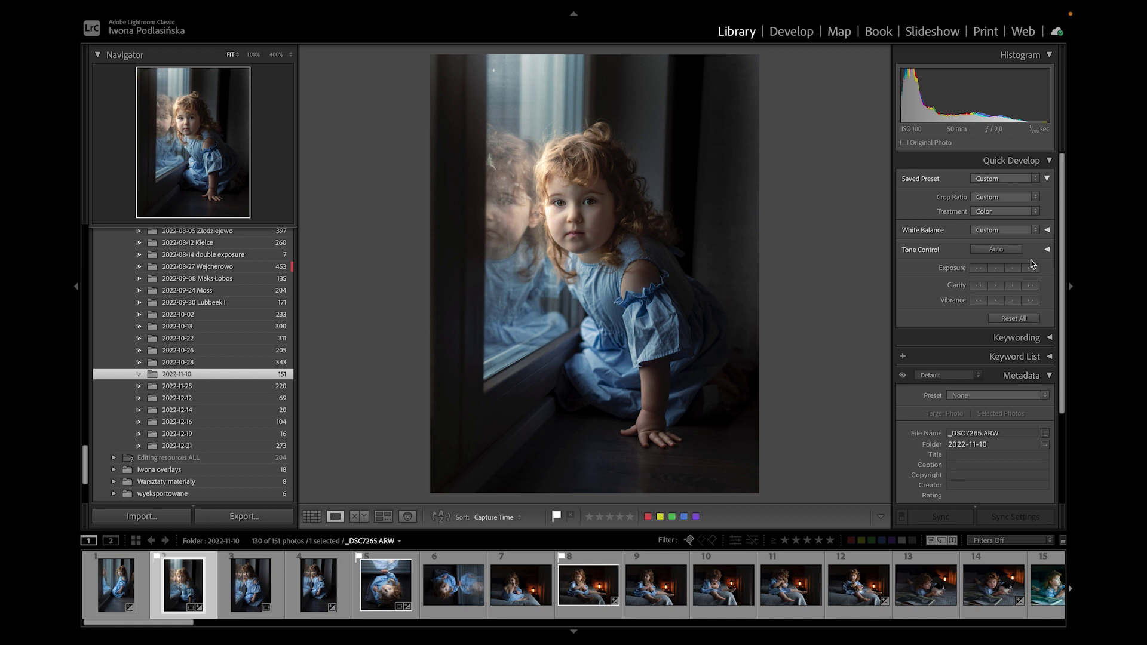
pyautogui.scroll(-5, 1016, 365)
pyautogui.scroll(5, 1018, 365)
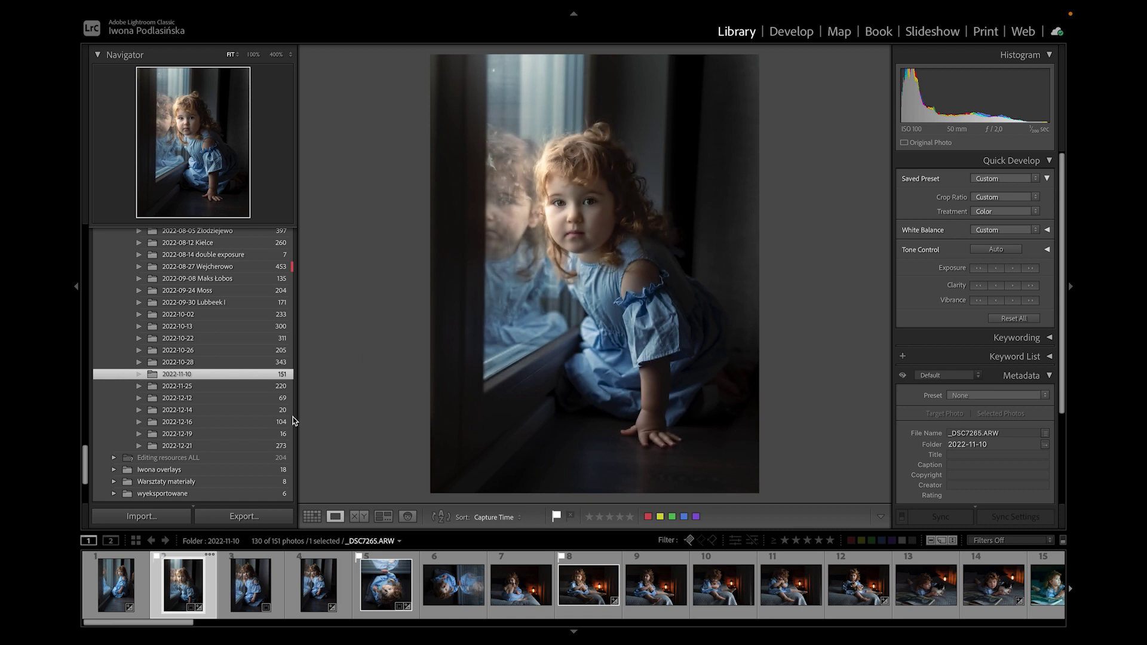
# Start a photo import and choose the Untitled device as the source
pyautogui.click(142, 517)
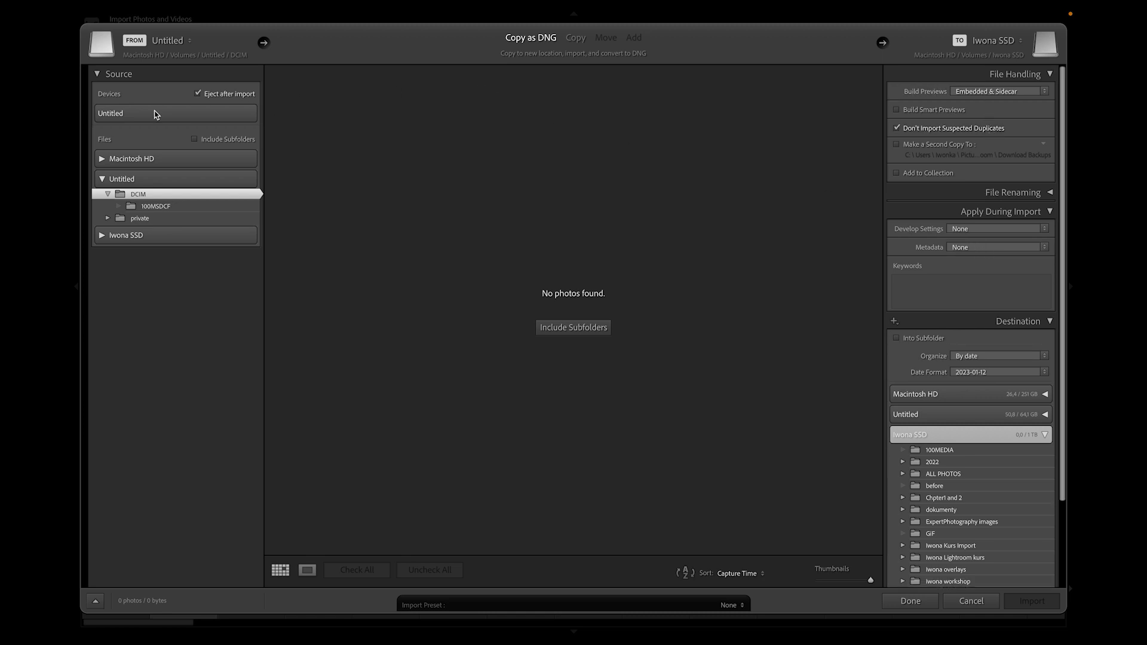
pyautogui.click(105, 115)
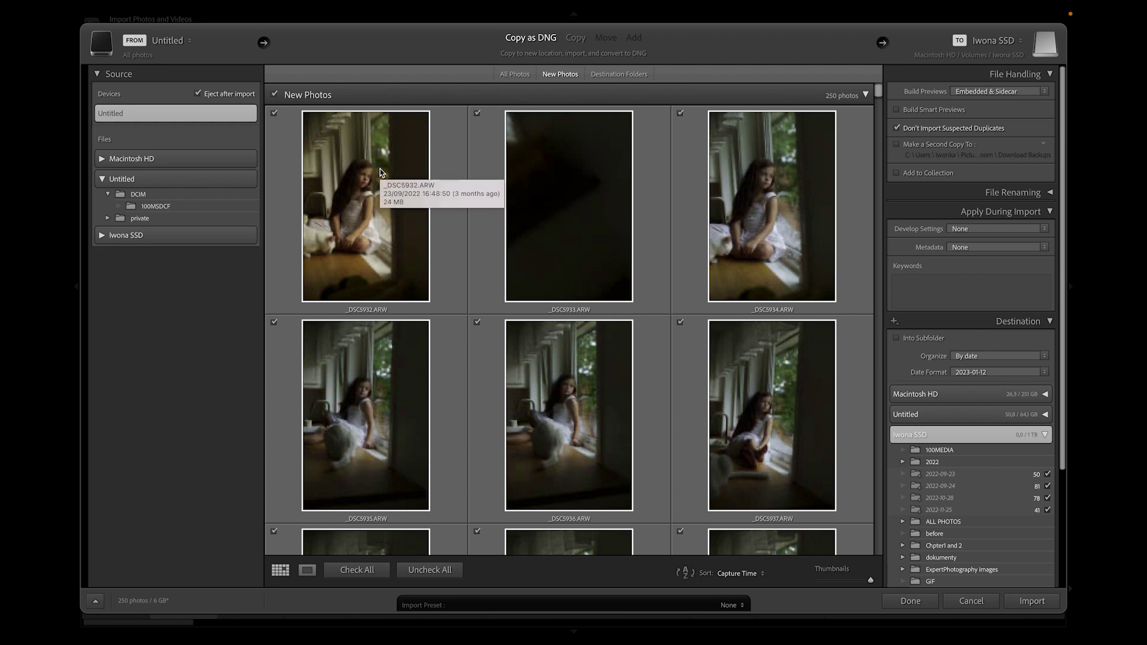
# Display all photos on the device and inspect the details of a dimmed photo
pyautogui.click(519, 77)
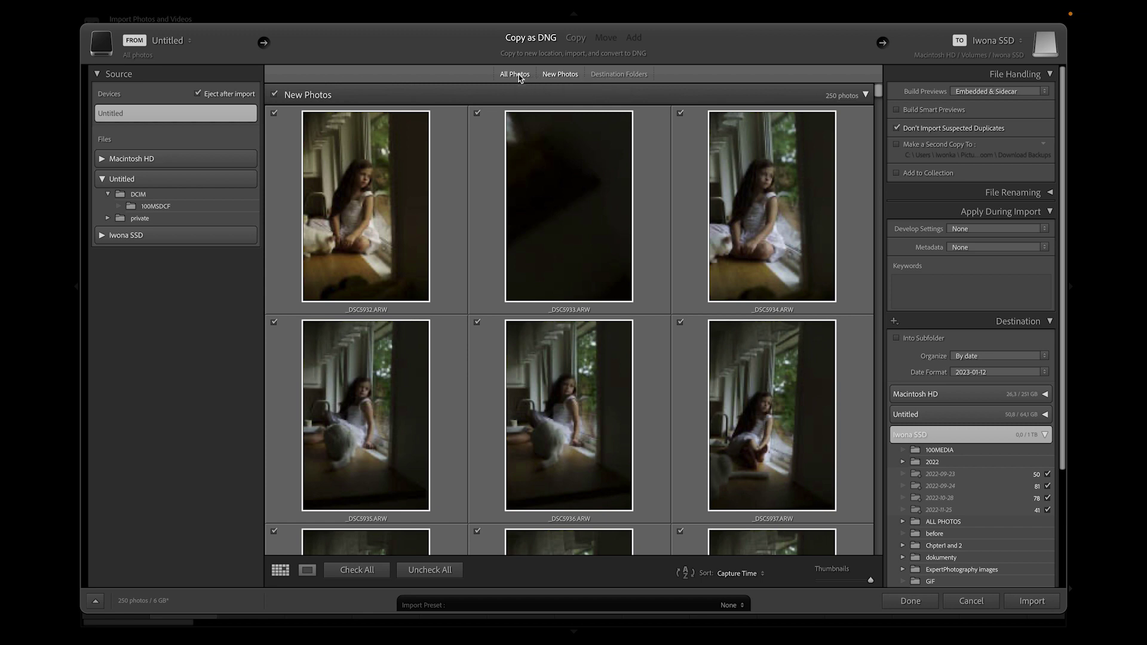
pyautogui.moveTo(878, 96); pyautogui.dragTo(878, 174)
pyautogui.scroll(-3, 519, 366)
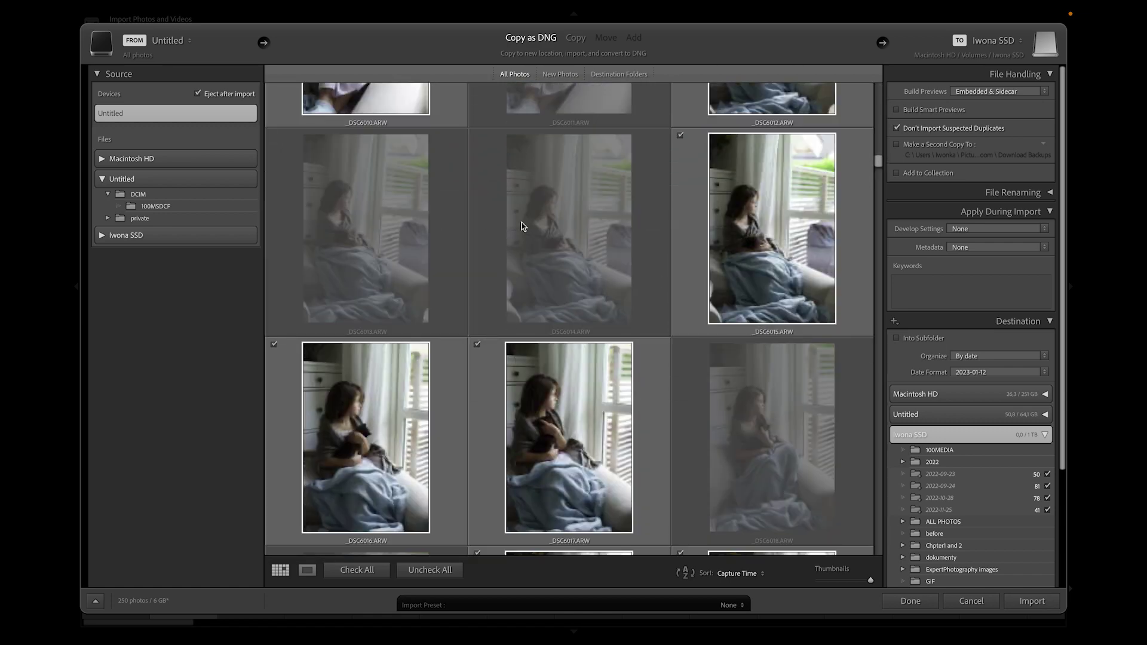
pyautogui.moveTo(521, 227)
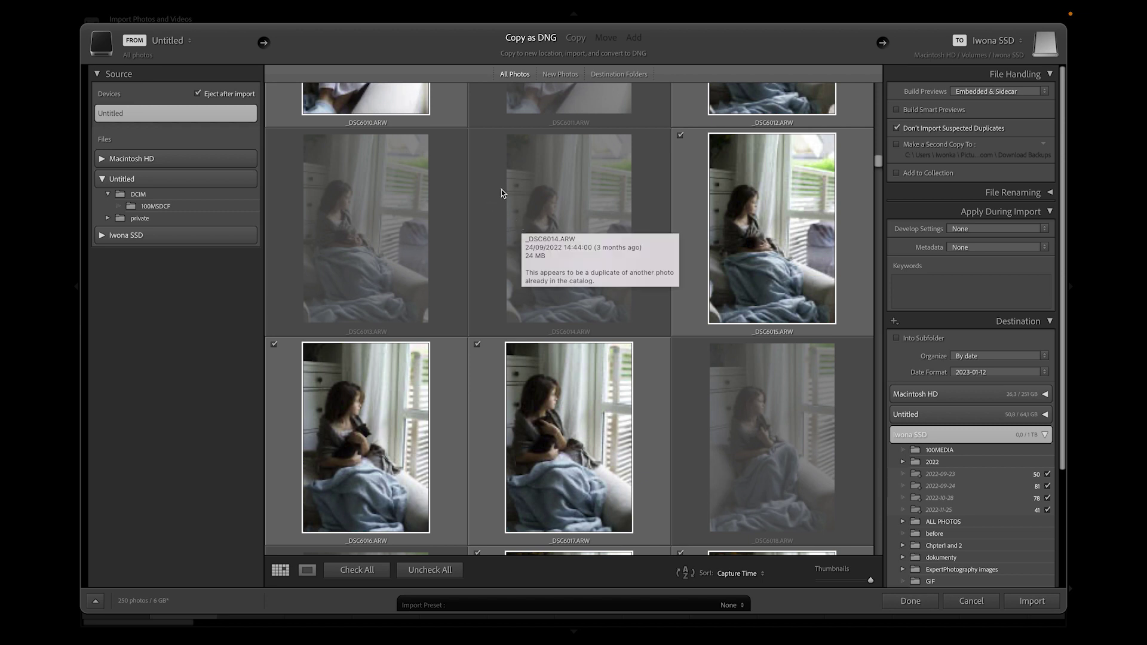
# Toggle the Don't Import Suspected Duplicates option, ending with it turned on
pyautogui.click(897, 128)
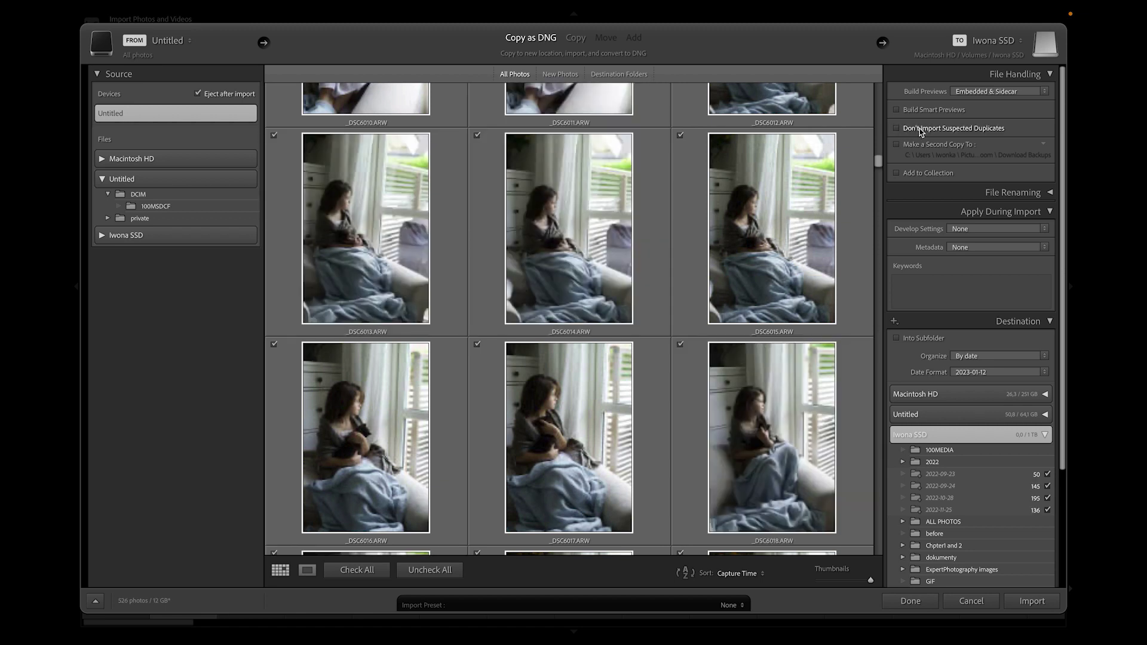
pyautogui.click(897, 129)
pyautogui.click(898, 129)
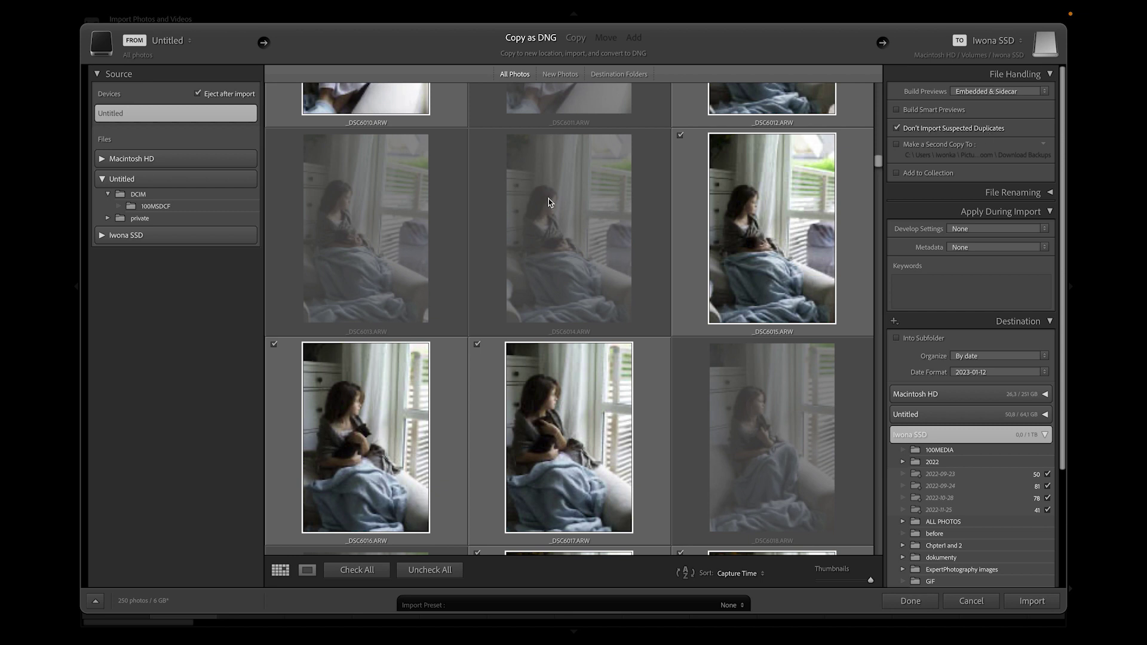
# Change the import method from Copy as DNG to Copy
pyautogui.moveTo(548, 202)
pyautogui.moveTo(605, 243)
pyautogui.moveTo(793, 340)
pyautogui.moveTo(529, 91)
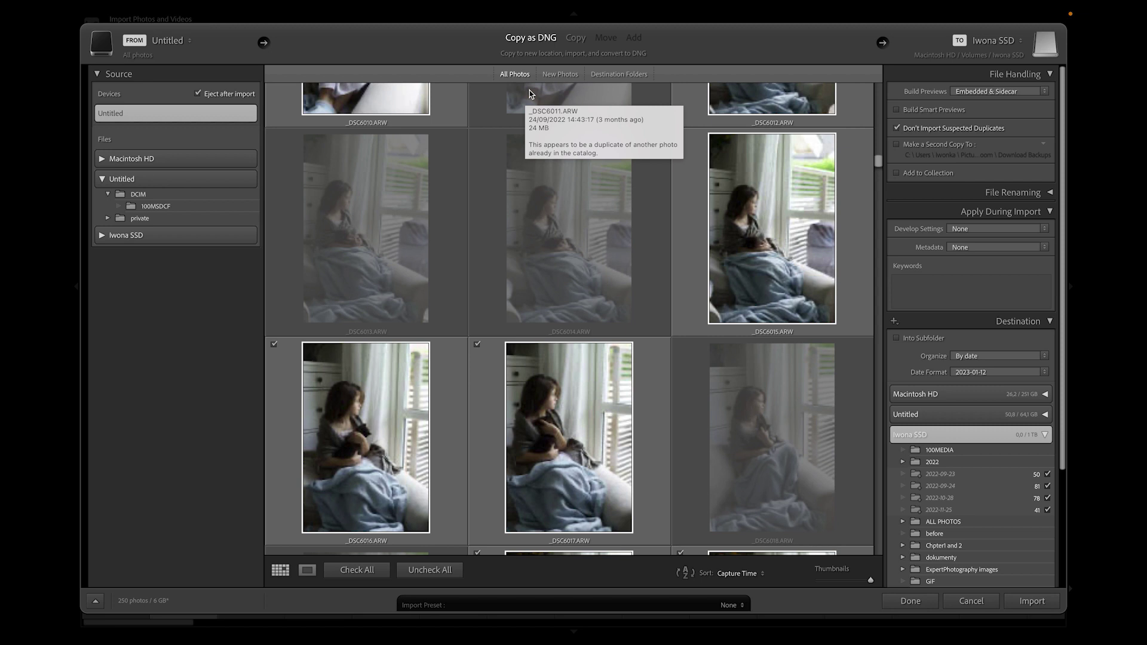
pyautogui.click(575, 39)
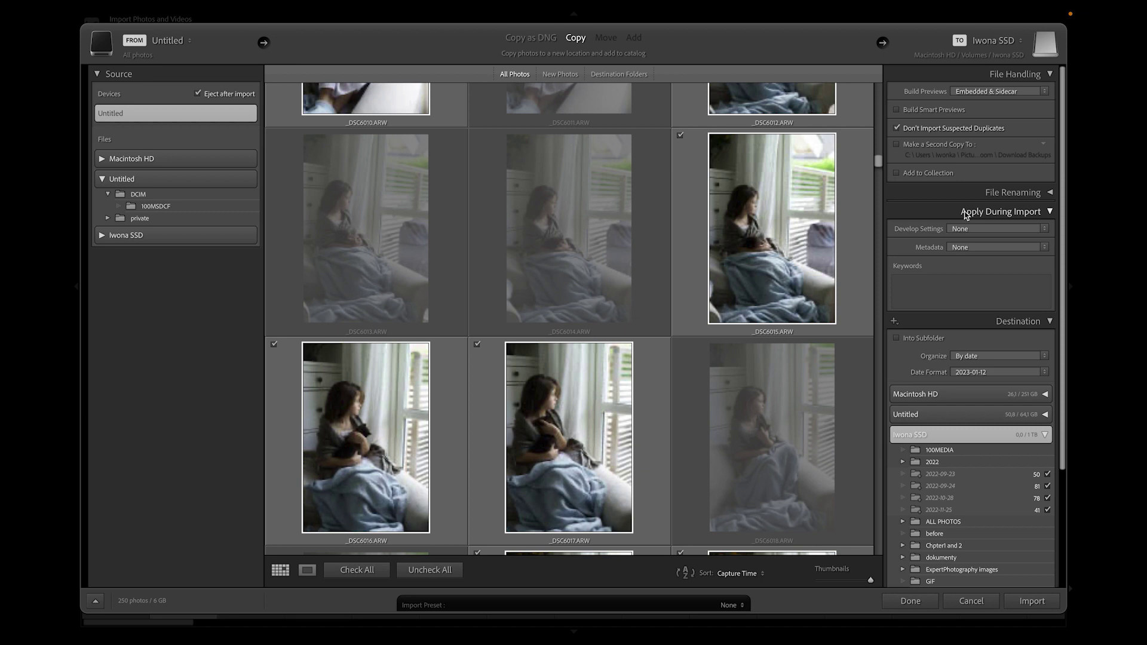
# Leave only the 2022-11-25 date folder checked for import in the SSD destination
pyautogui.scroll(-1, 966, 215)
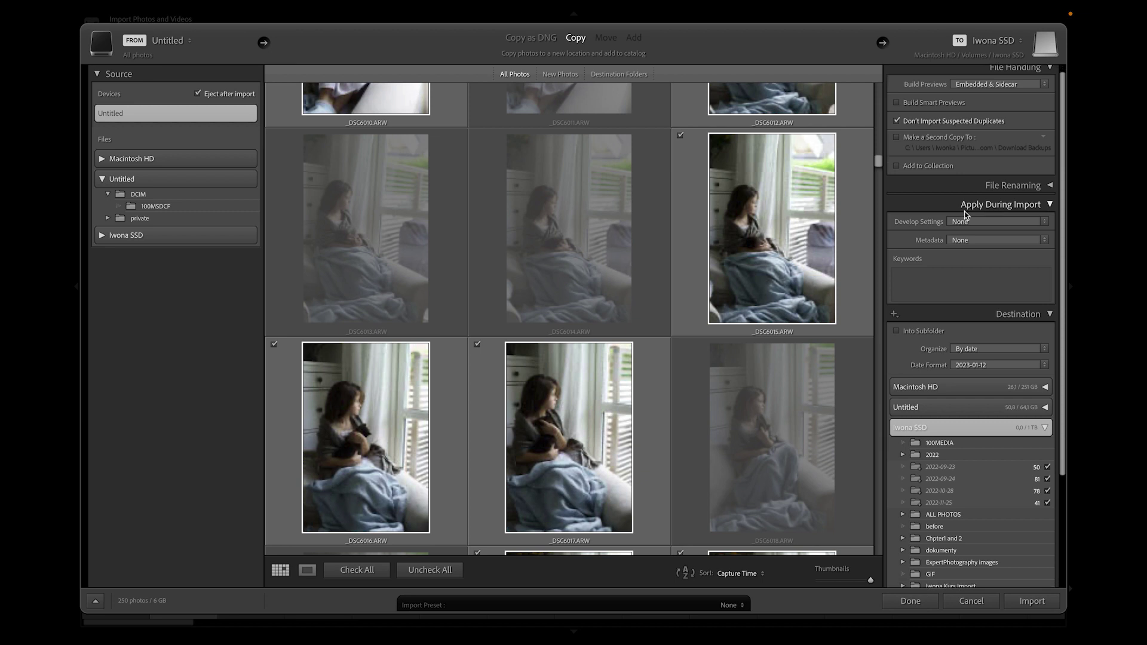
pyautogui.scroll(-3, 966, 215)
pyautogui.scroll(-8, 966, 215)
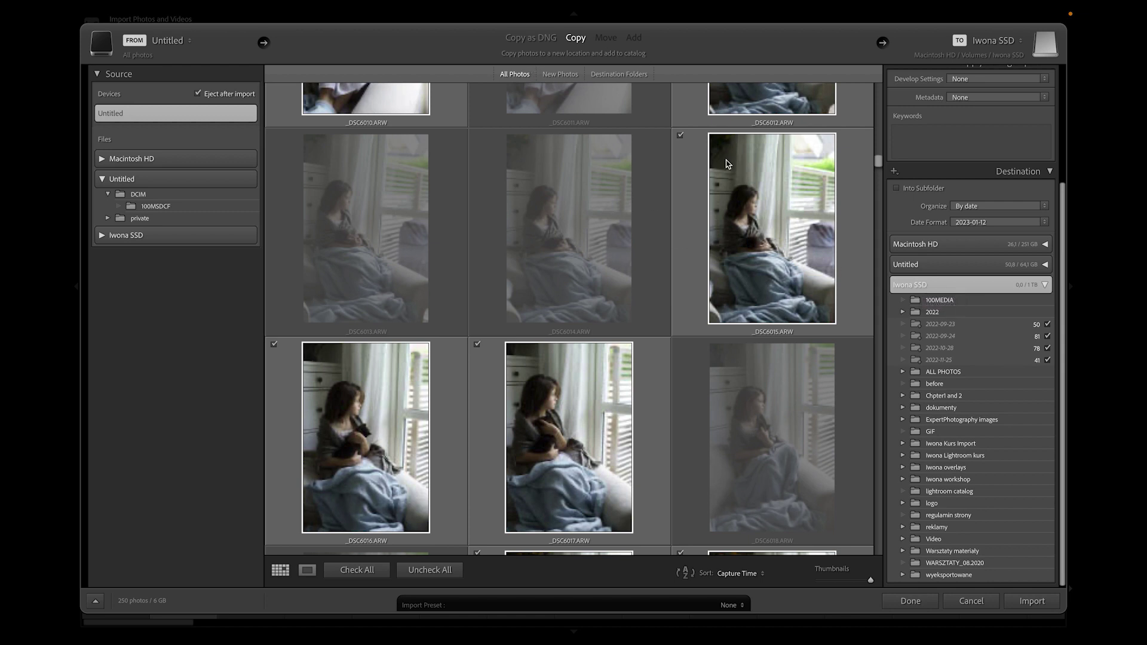
pyautogui.keyDown('alt'); pyautogui.click(1047, 359); pyautogui.keyUp('alt')
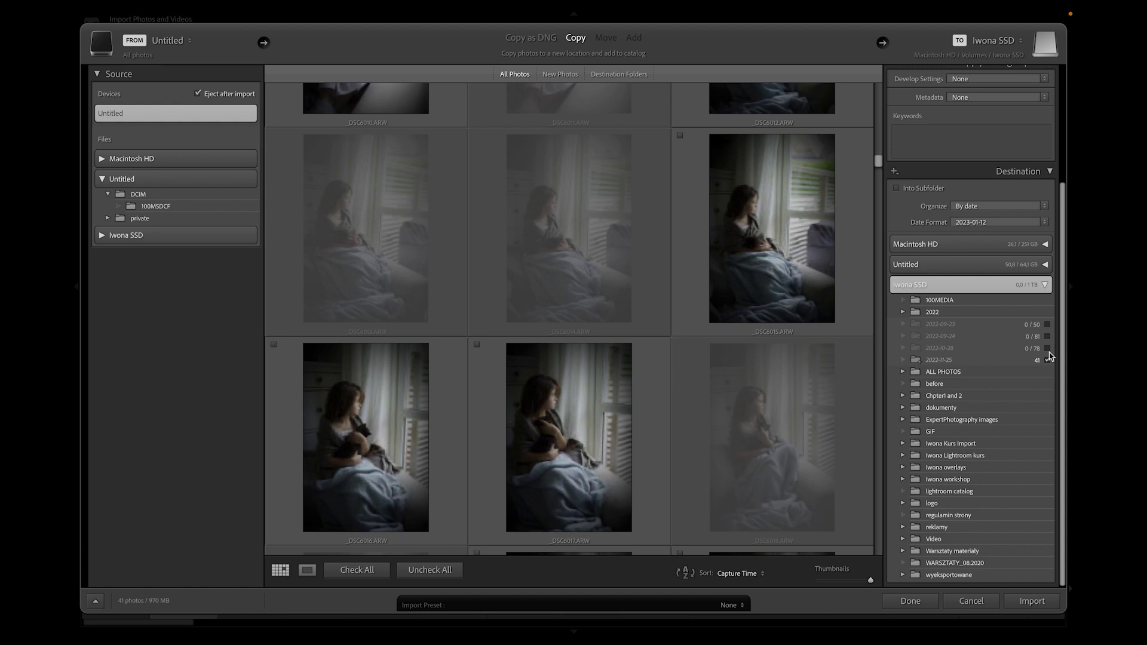
# Include the 2022-09-23, 2022-09-24 and 2022-10-28 date folders in the import as well
pyautogui.click(1048, 324)
pyautogui.click(1049, 335)
pyautogui.click(1048, 348)
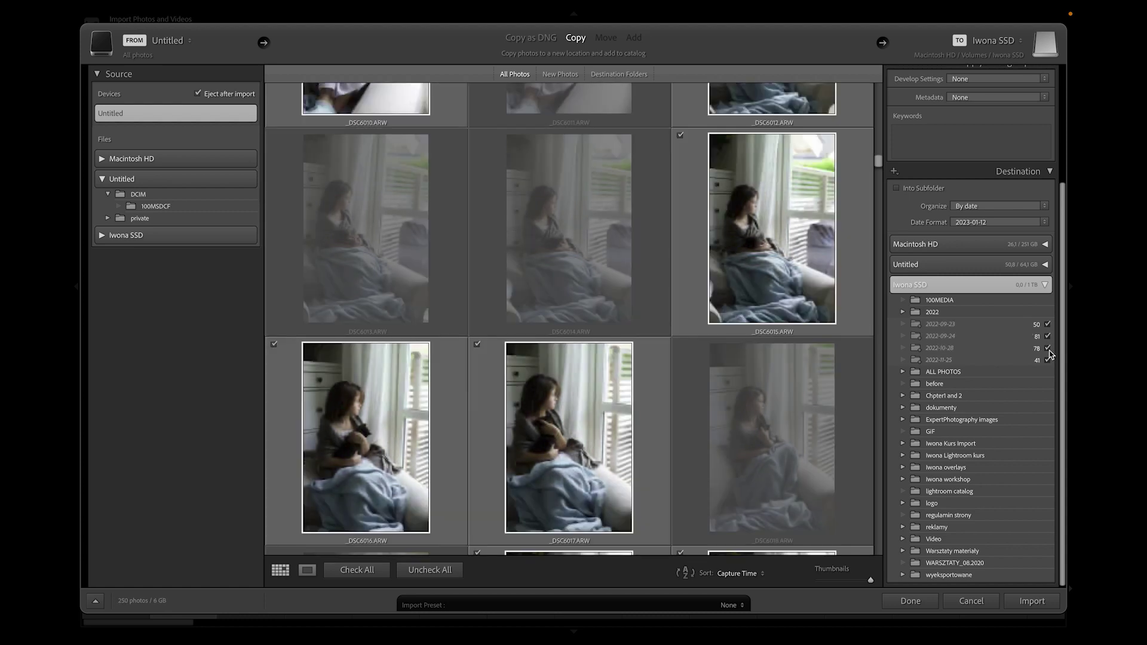
# Limit the import to the 2022-09-23 and 2022-09-24 date folders, excluding photos _DSC6015.ARW and _DSC6017.ARW
pyautogui.click(1048, 325)
pyautogui.click(1048, 336)
pyautogui.click(1049, 348)
pyautogui.click(1048, 324)
pyautogui.click(1048, 361)
pyautogui.click(680, 135)
pyautogui.click(477, 344)
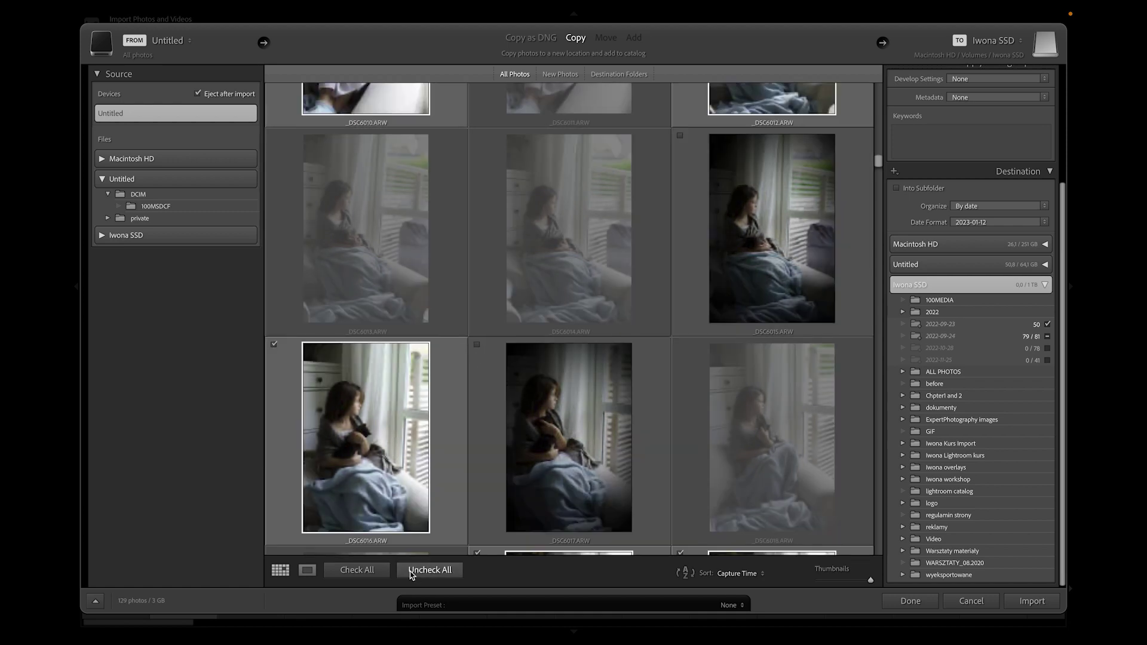
# Clear all import checkmarks and mark only _DSC6016.ARW, _DSC6017.ARW and _DSC6020.ARW for import
pyautogui.click(412, 570)
pyautogui.click(274, 344)
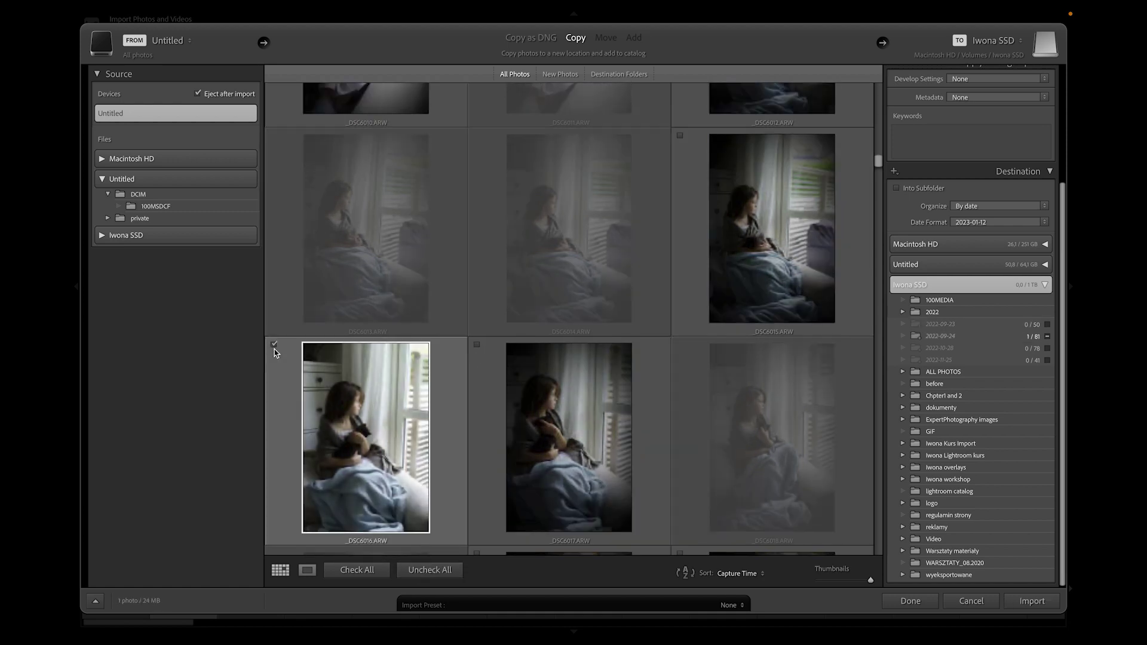
pyautogui.scroll(-5, 597, 298)
pyautogui.click(476, 188)
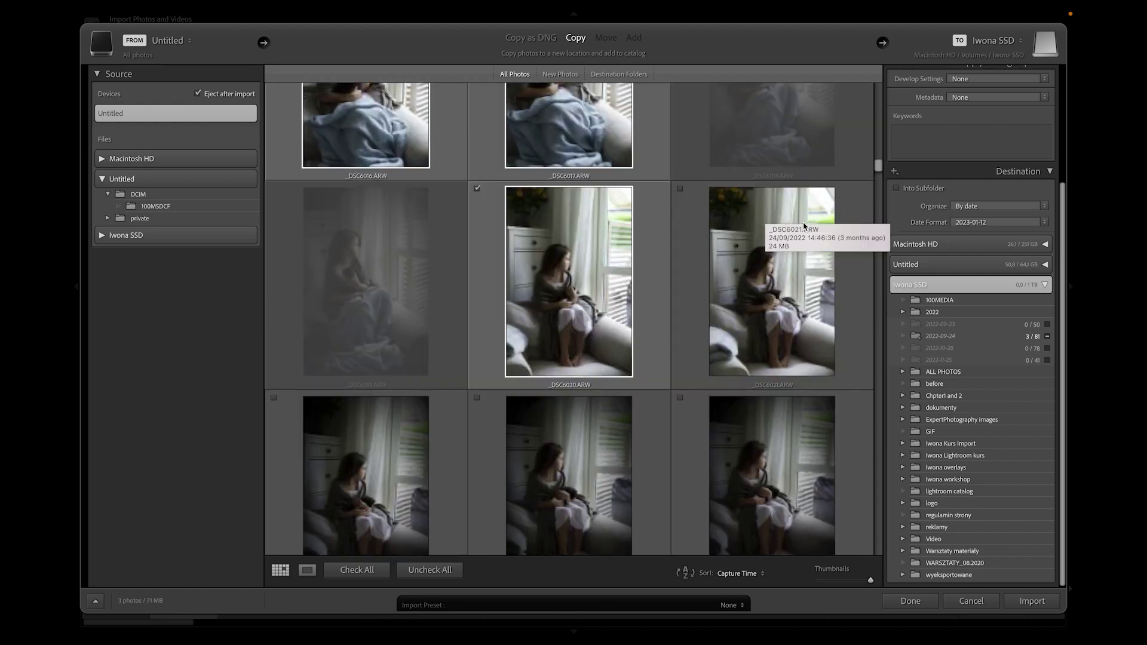
# Review the destination's Organize and Date Format choices, keeping By date and 2023-01-12
pyautogui.scroll(3, 989, 218)
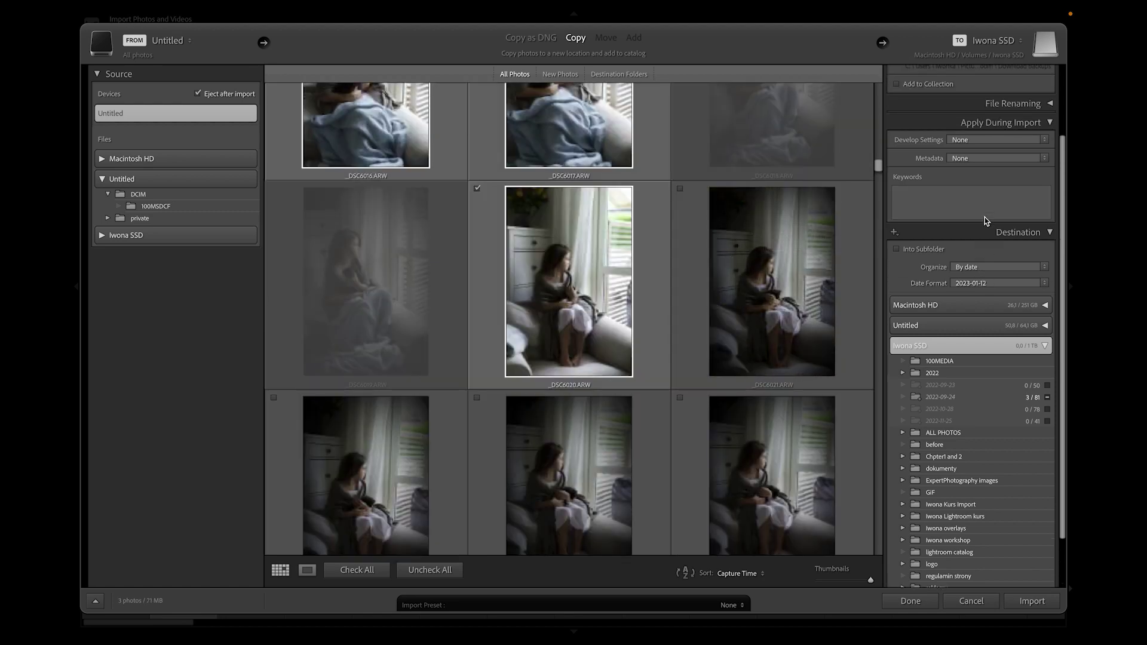
pyautogui.scroll(1, 1022, 233)
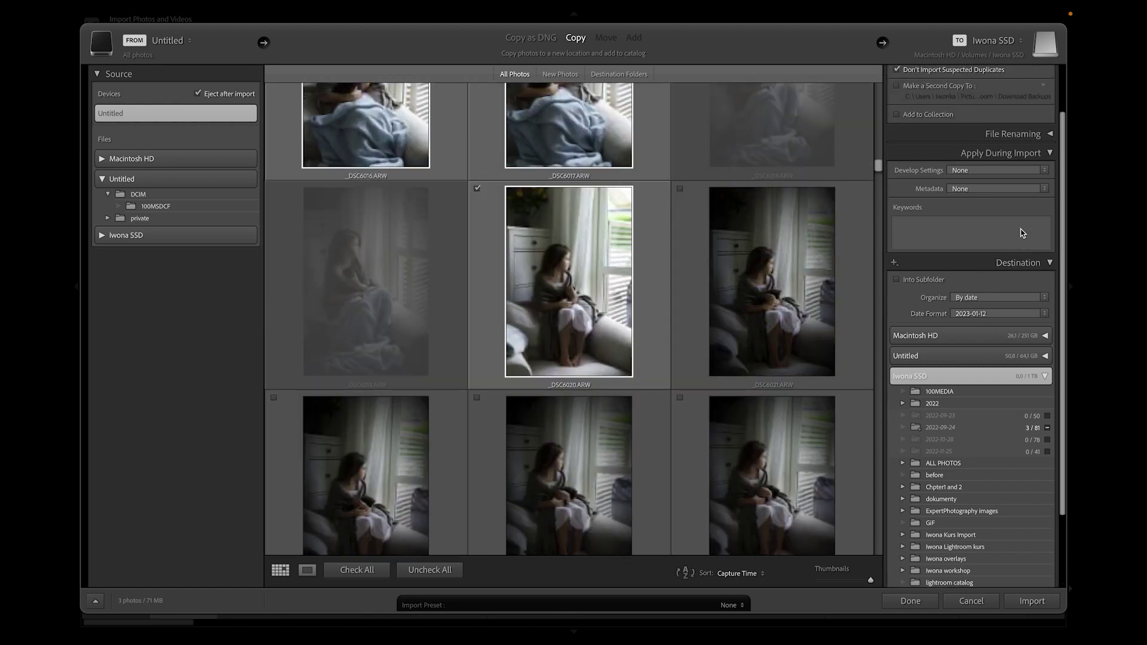
pyautogui.click(965, 299)
pyautogui.click(965, 298)
pyautogui.click(956, 298)
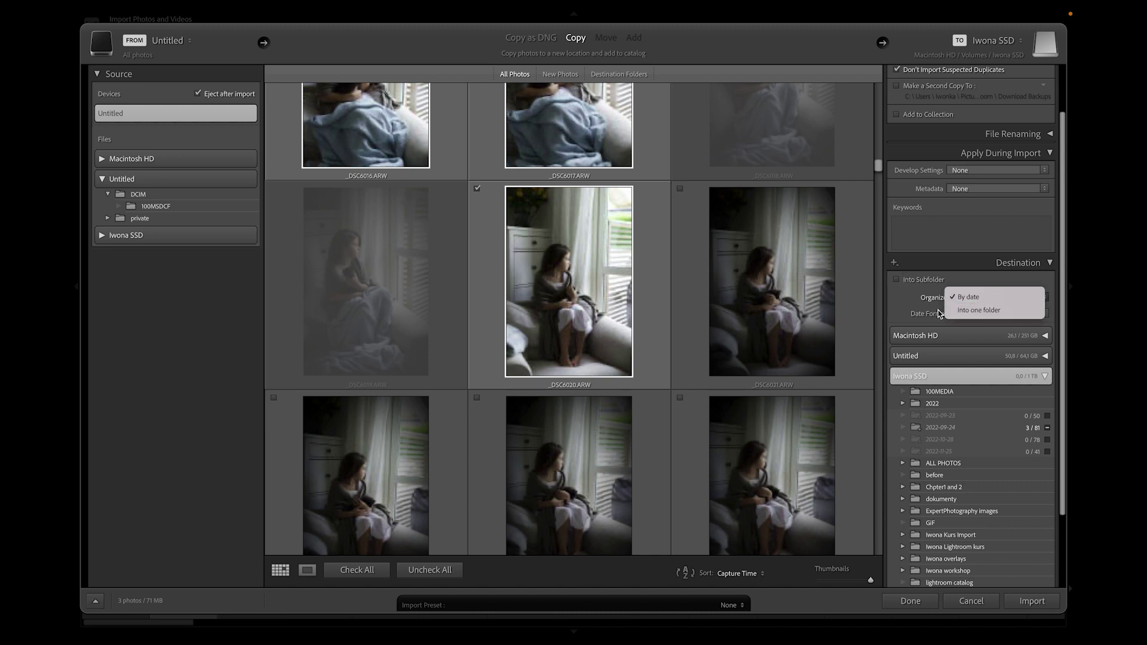
pyautogui.click(998, 313)
pyautogui.click(998, 313)
pyautogui.click(900, 311)
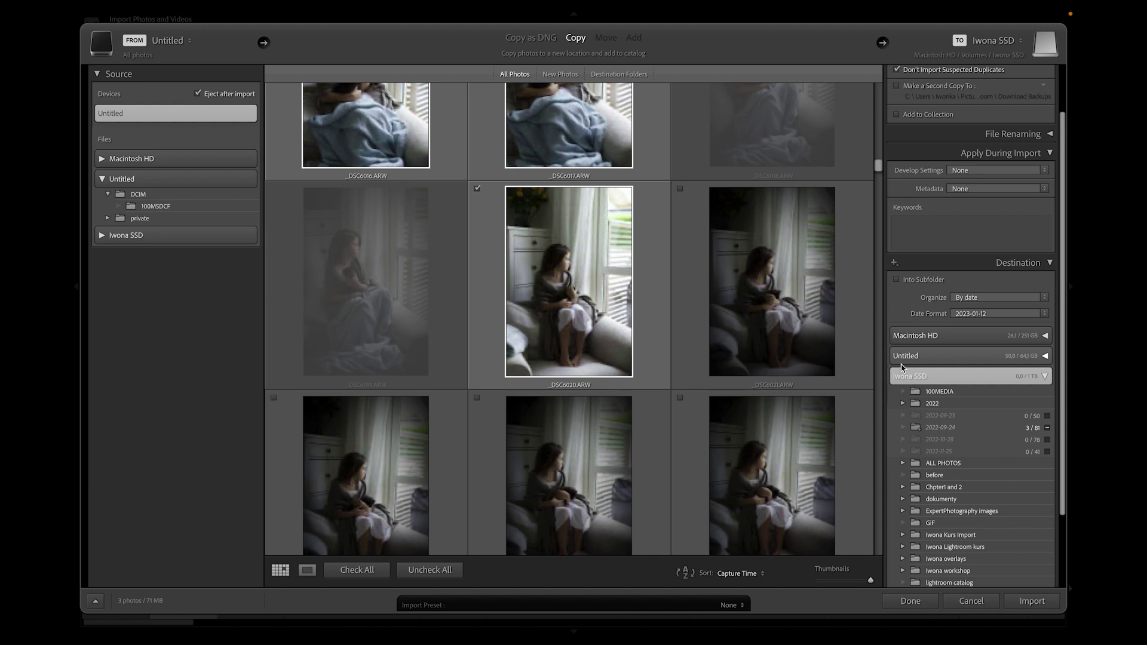
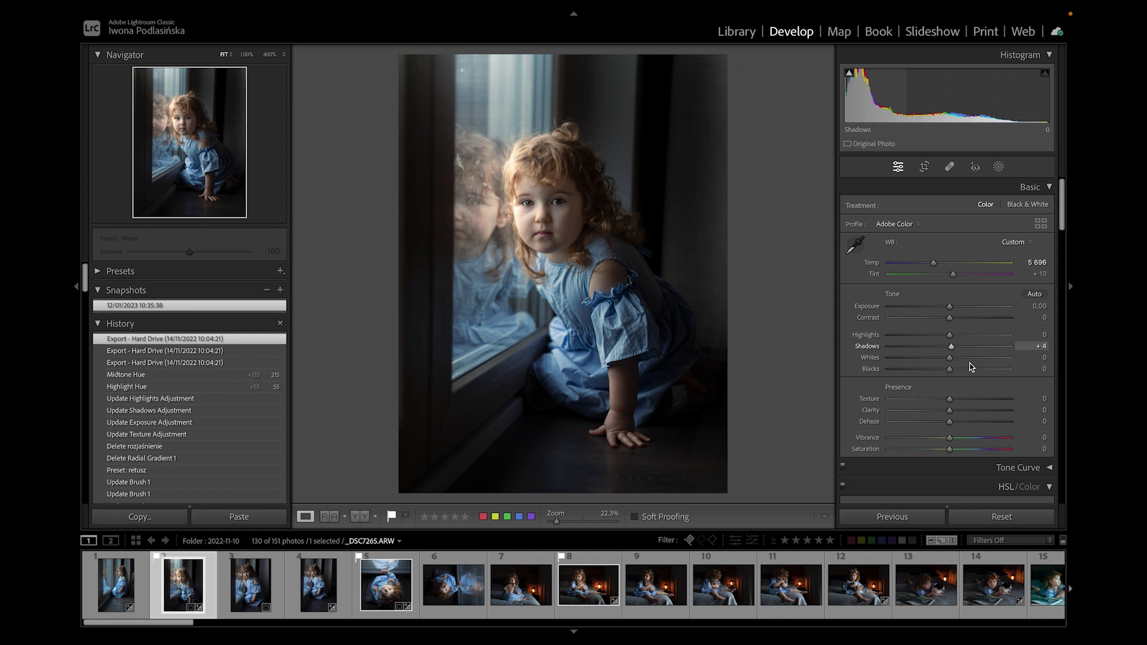
# Try Whites +10, Texture -47, Clarity -65 and Temp 25 602 on the portrait, and restore the 12/01/2023 10:35:38 snapshot
pyautogui.click(910, 411)
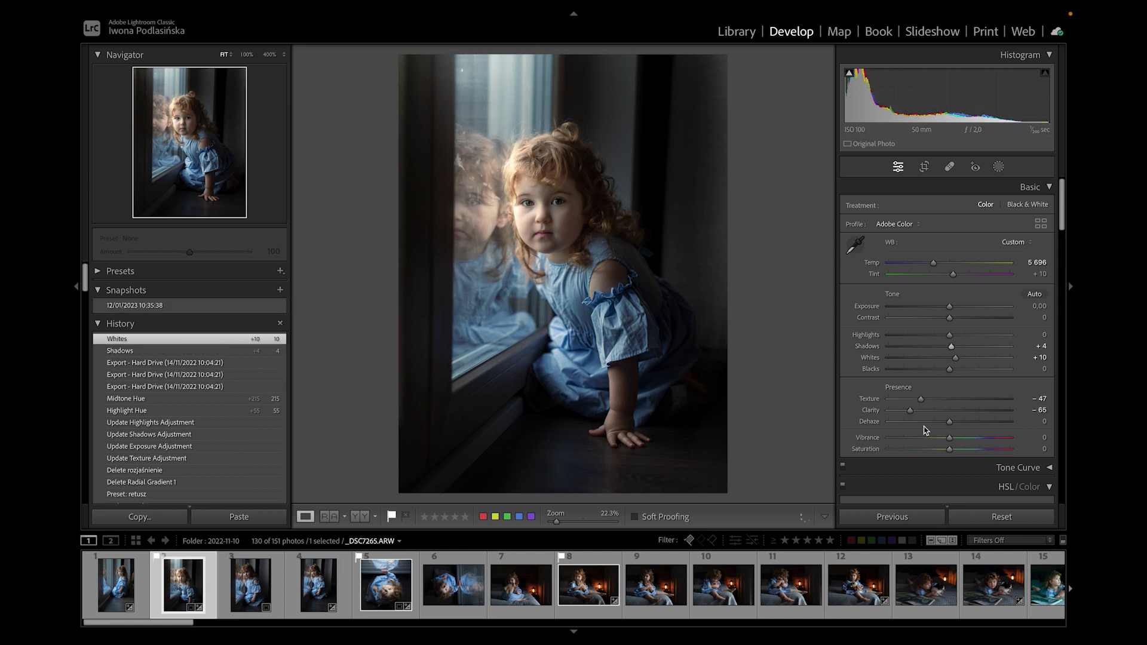
pyautogui.click(996, 264)
pyautogui.moveTo(996, 265); pyautogui.dragTo(995, 265)
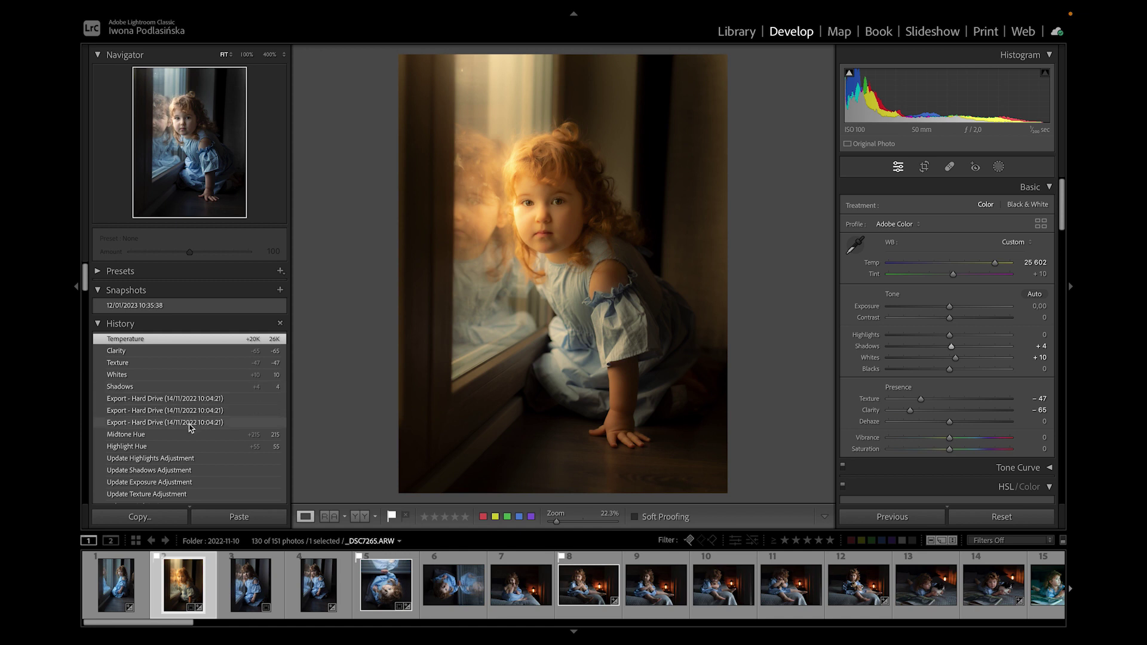
pyautogui.click(135, 307)
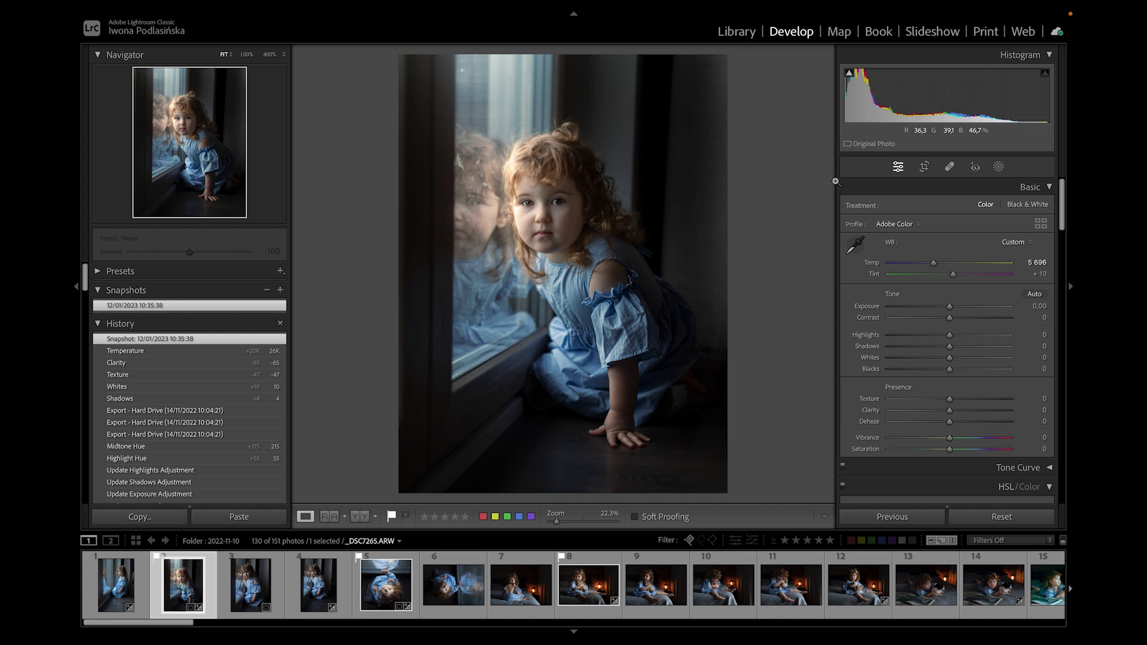
# Examine the Develop adjustment sections from Basic through HSL/Color, Lens Corrections, Transform and Effects
pyautogui.scroll(-1, 895, 250)
pyautogui.scroll(1, 894, 251)
pyautogui.scroll(-5, 1017, 223)
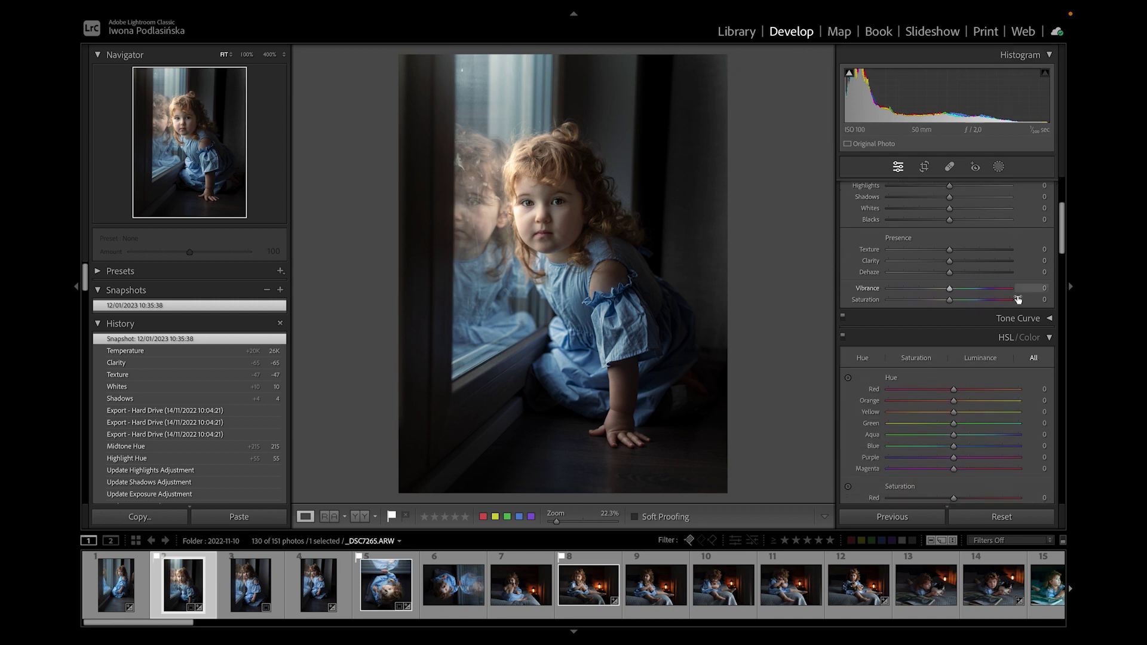
pyautogui.scroll(-10, 1005, 335)
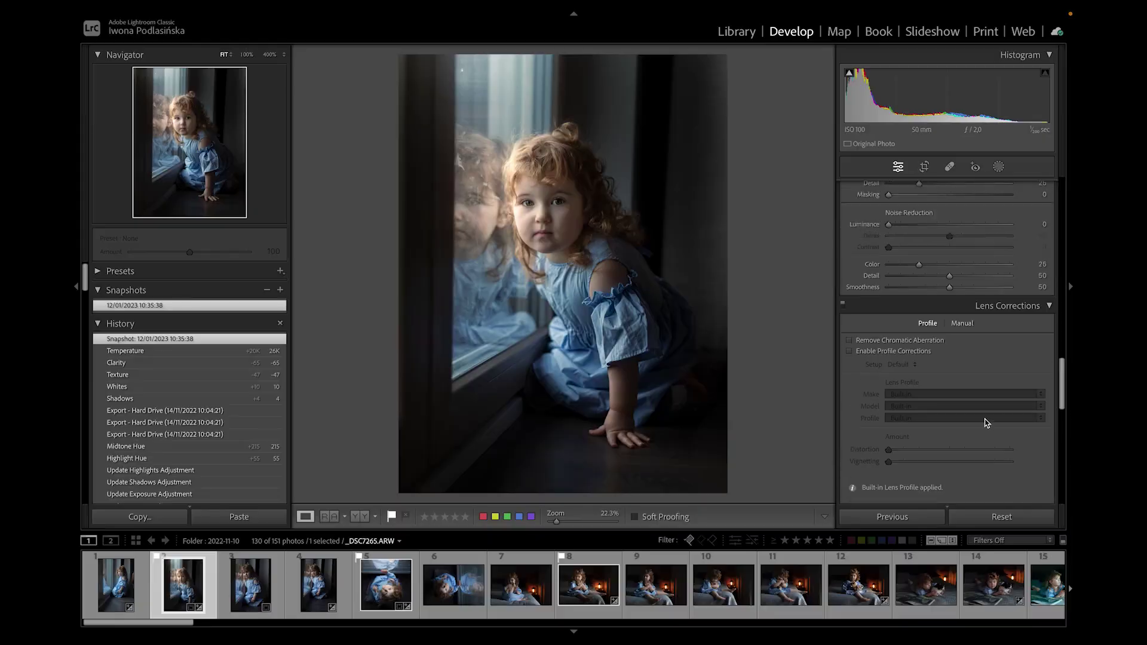
pyautogui.scroll(5, 987, 423)
pyautogui.scroll(-10, 986, 423)
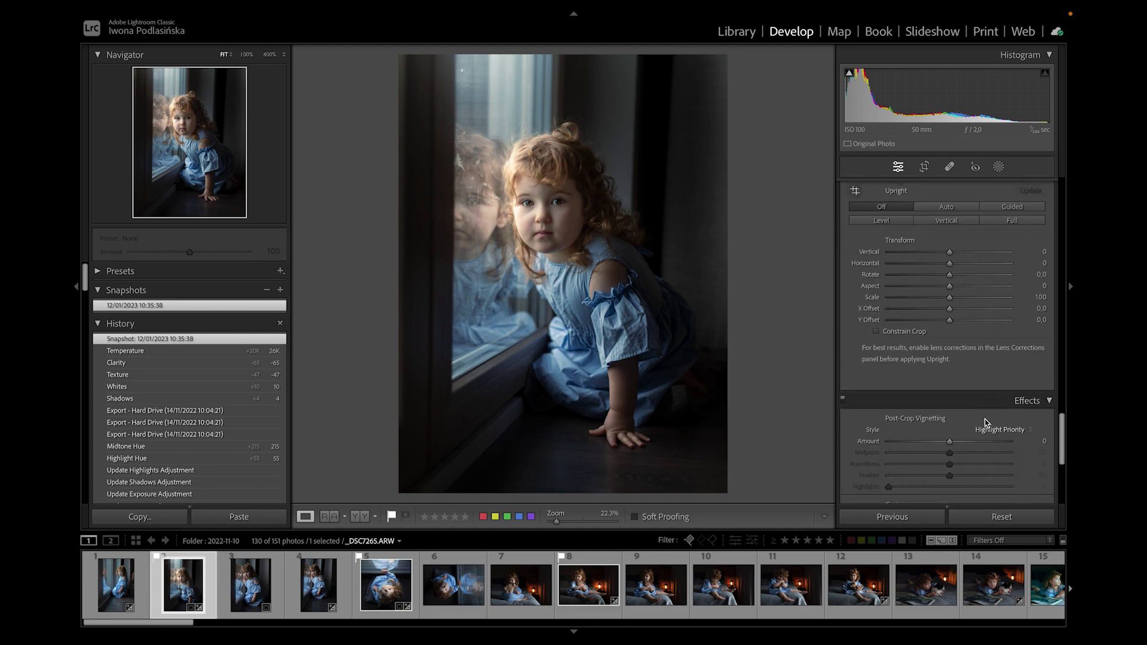
pyautogui.scroll(15, 986, 423)
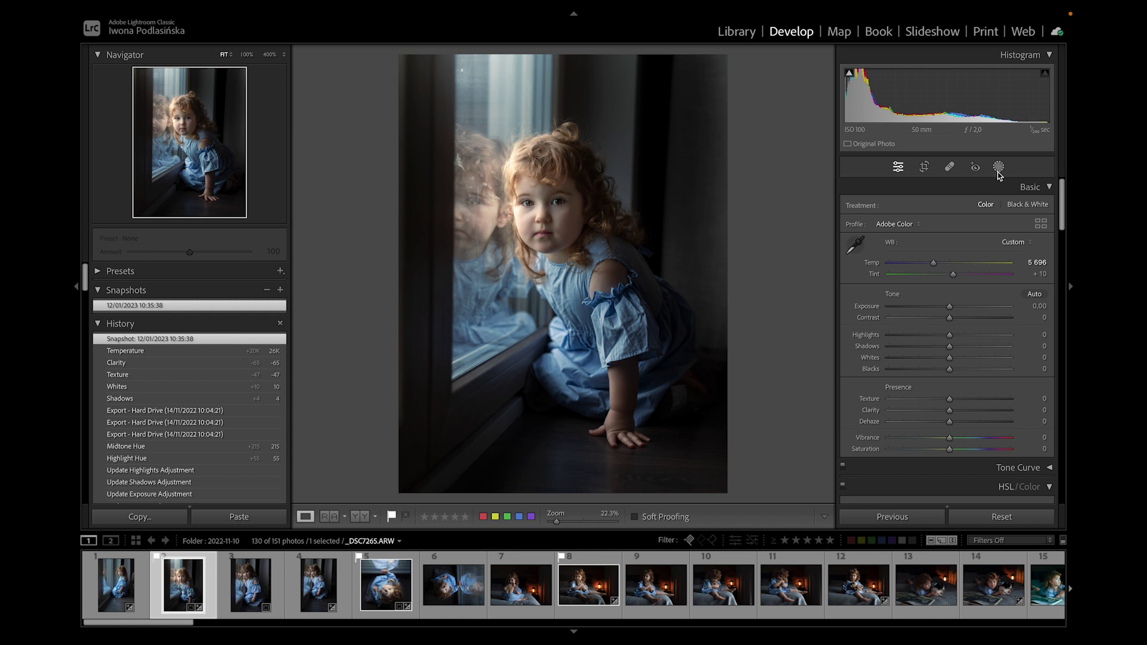
# Open the Crop & Straighten tool and view its aspect ratio options
pyautogui.click(924, 169)
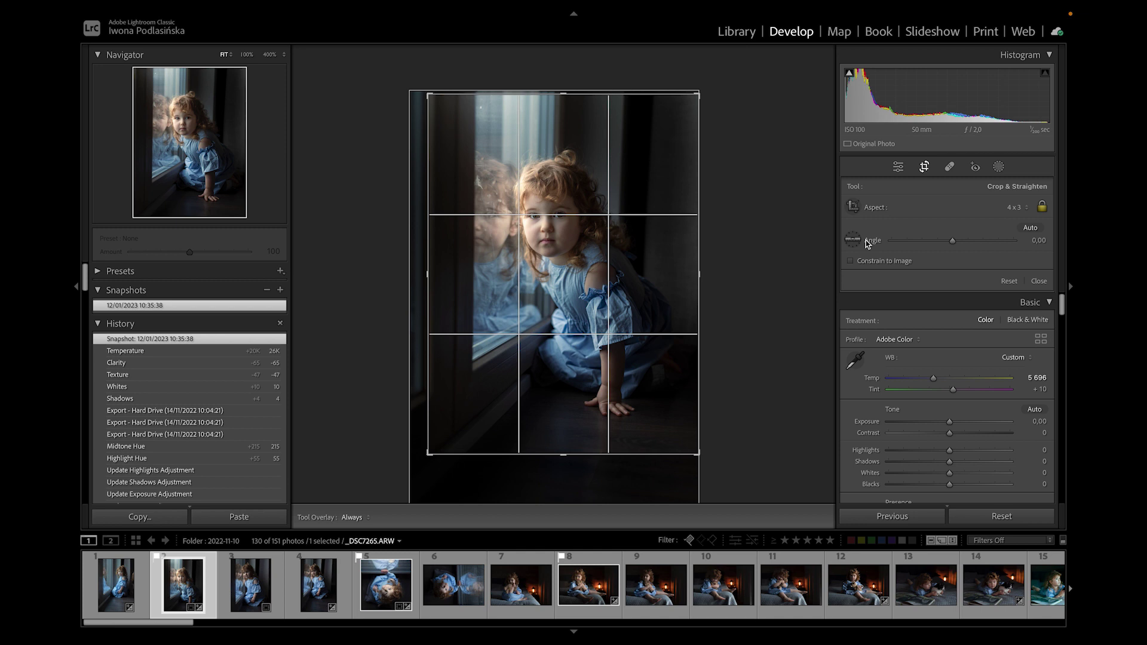
pyautogui.click(1020, 209)
pyautogui.click(1021, 210)
# Remove a spot on the girl's window reflection at 100% zoom, using the Healing tool's Remove mode with brush size 38
pyautogui.click(950, 168)
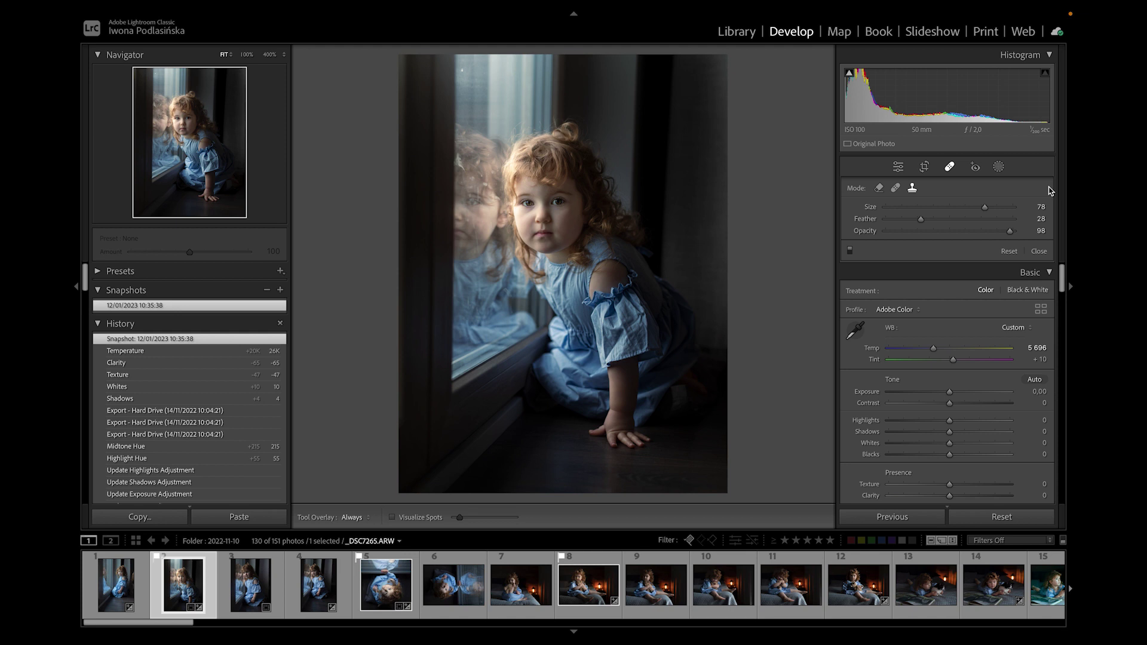
pyautogui.click(879, 189)
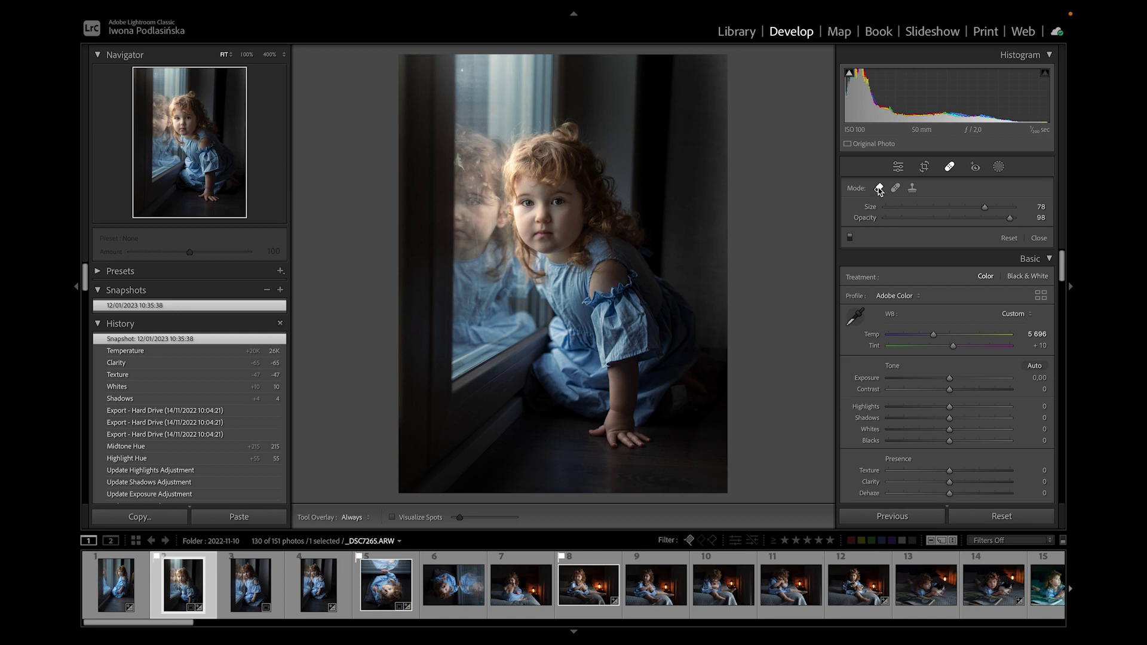
pyautogui.click(270, 54)
pyautogui.click(135, 198)
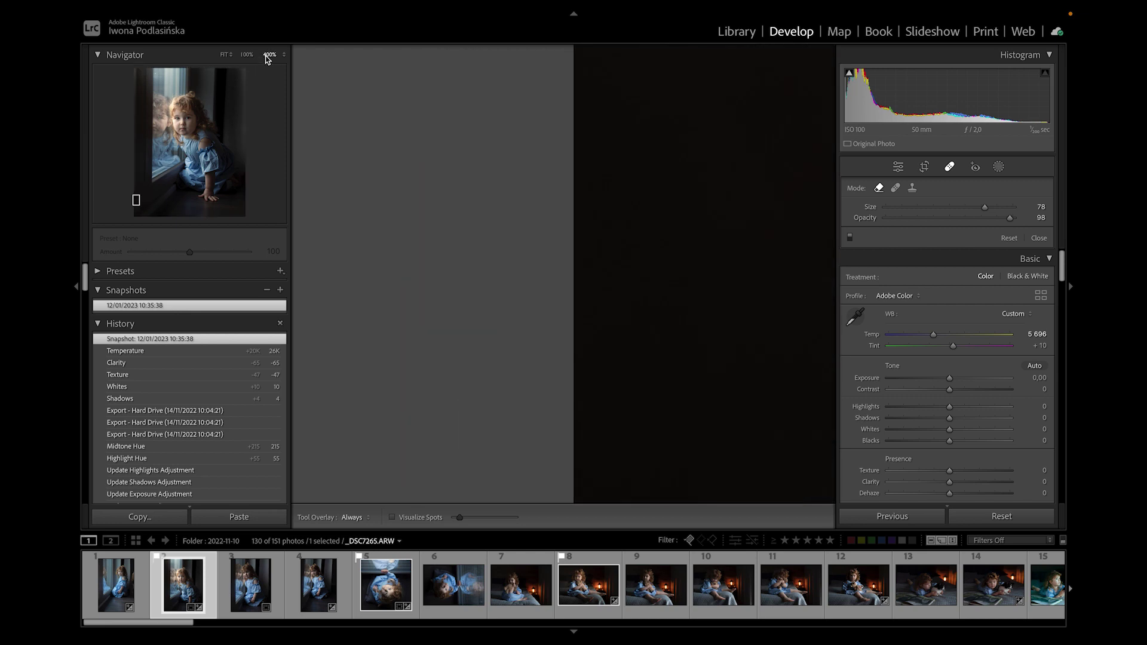
pyautogui.click(162, 161)
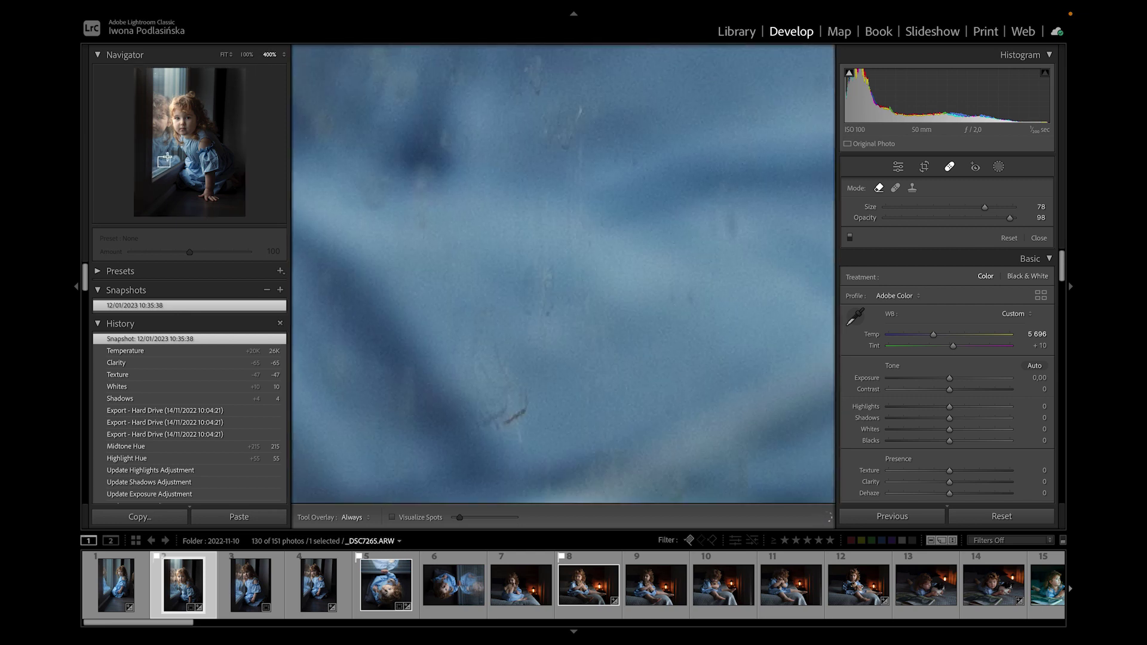
pyautogui.click(247, 55)
pyautogui.moveTo(174, 154)
pyautogui.mouseDown()
pyautogui.moveTo(190, 136)
pyautogui.moveTo(173, 124)
pyautogui.mouseUp()
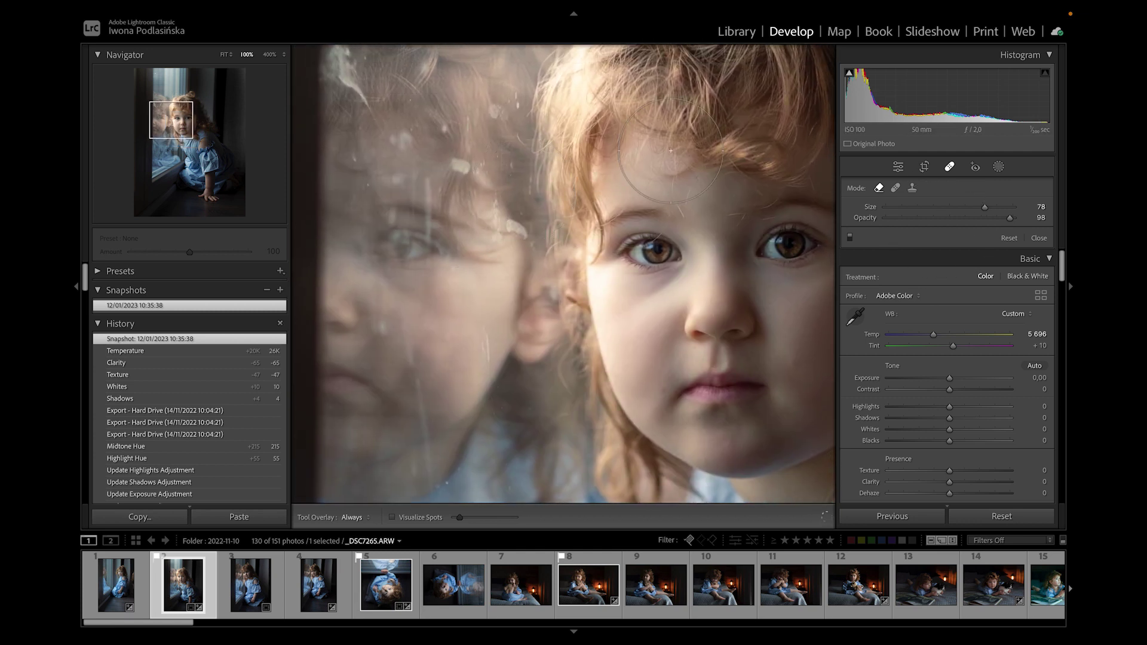
pyautogui.moveTo(967, 213); pyautogui.dragTo(928, 213)
pyautogui.click(464, 168)
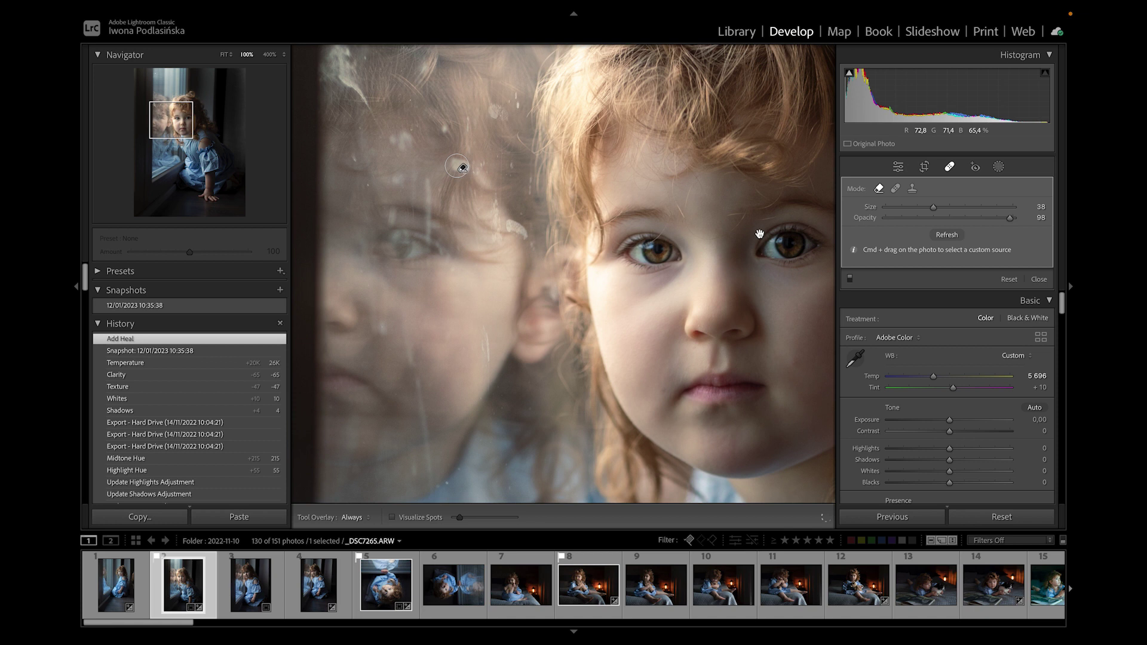
# Switch the spot correction to Heal mode and set the girl's eye as its source area
pyautogui.click(934, 207)
pyautogui.hotkey('shift', 'q')
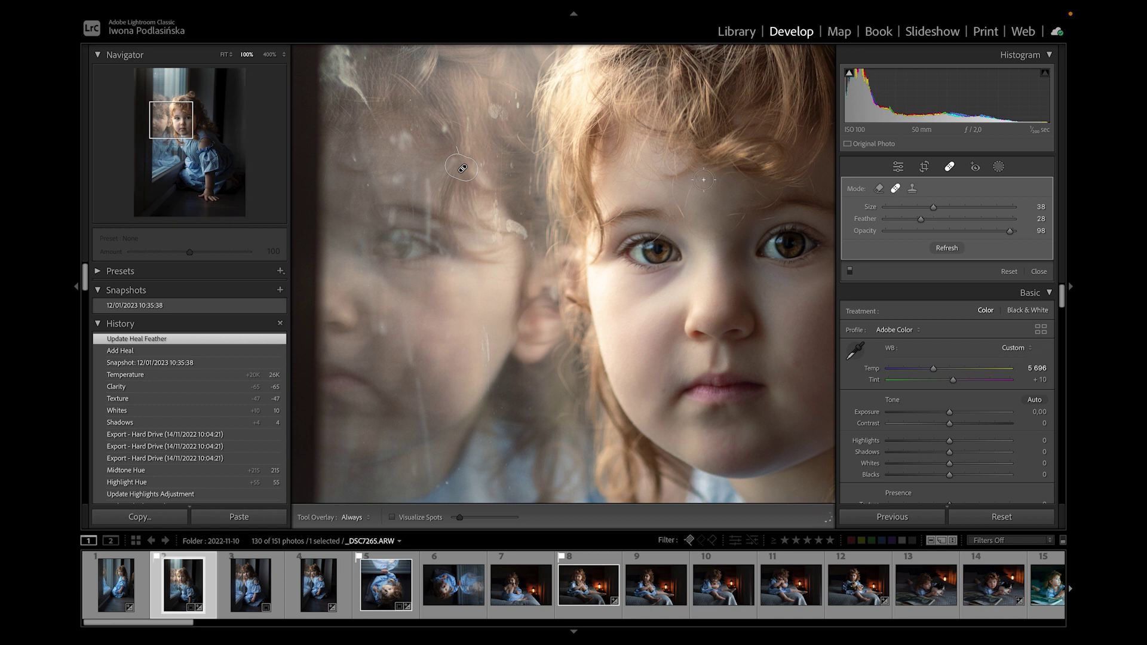
pyautogui.moveTo(445, 131)
pyautogui.mouseDown()
pyautogui.moveTo(487, 152)
pyautogui.moveTo(555, 161)
pyautogui.moveTo(652, 252)
pyautogui.mouseUp()
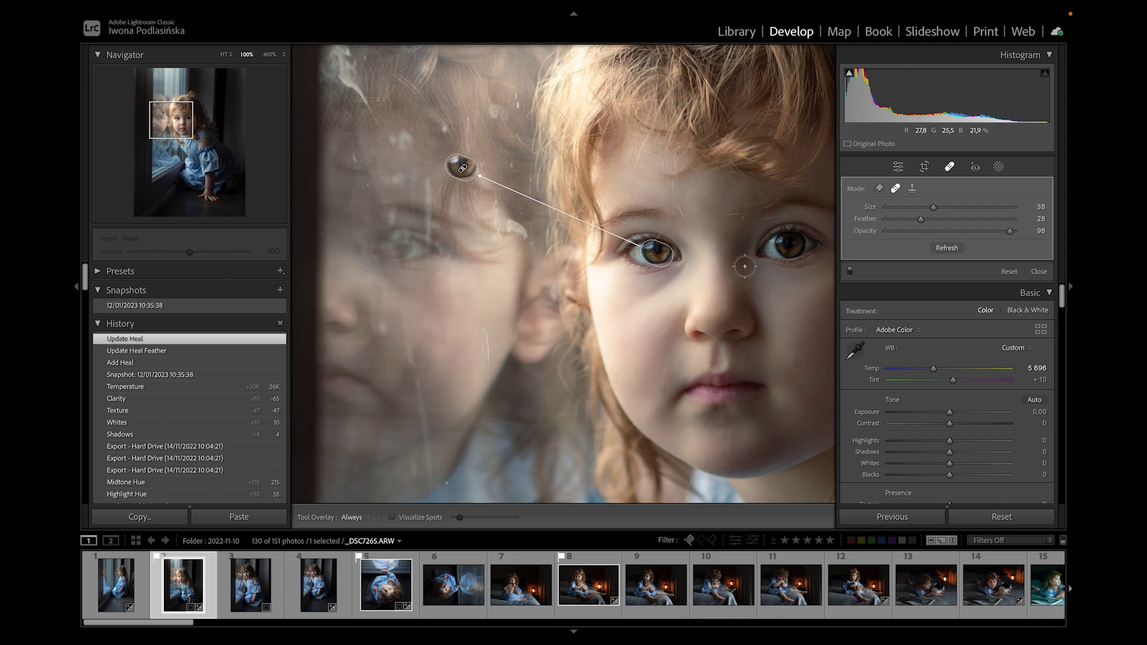
# Try Clone mode on the spot correction, and delete the correction from the photo
pyautogui.click(912, 190)
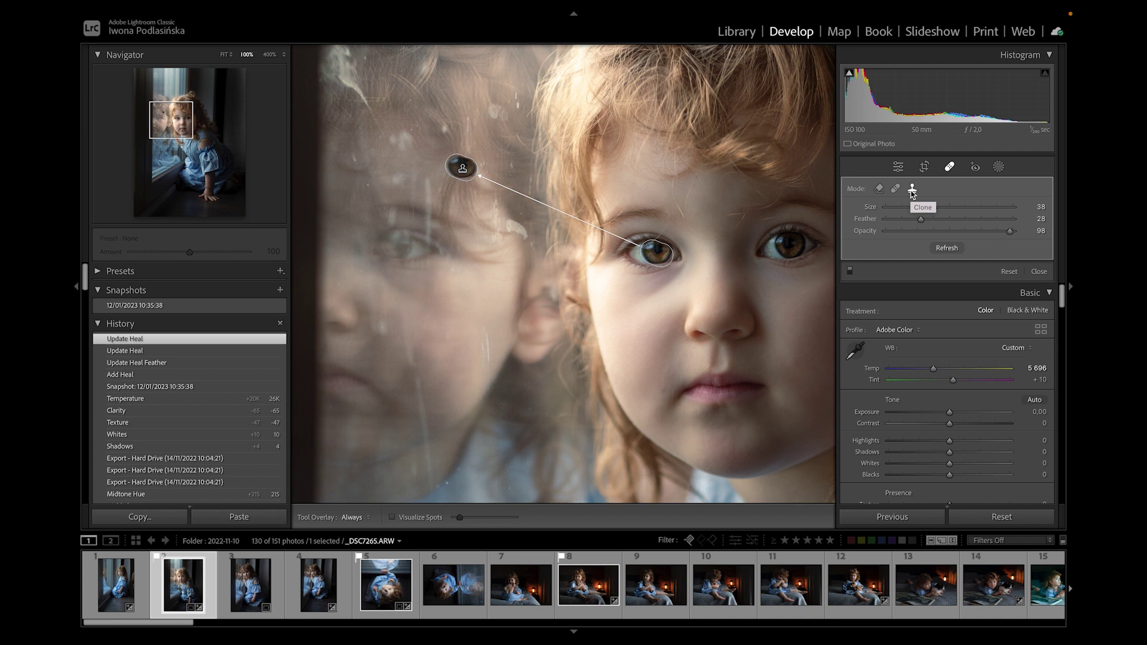
pyautogui.press('Delete')
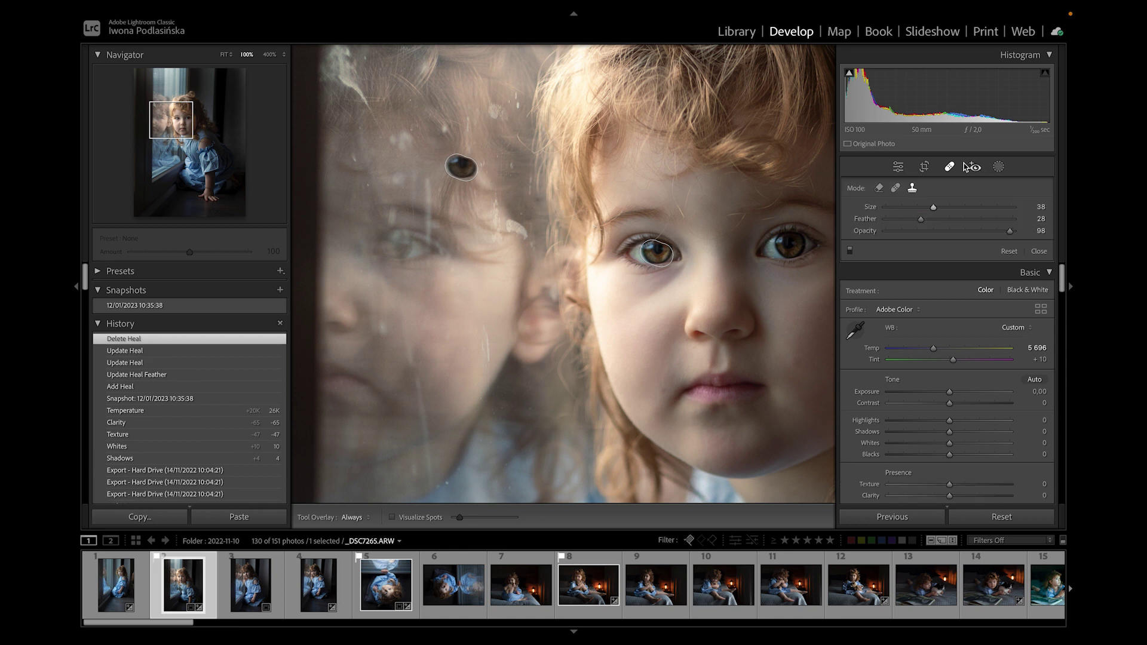
pyautogui.click(223, 55)
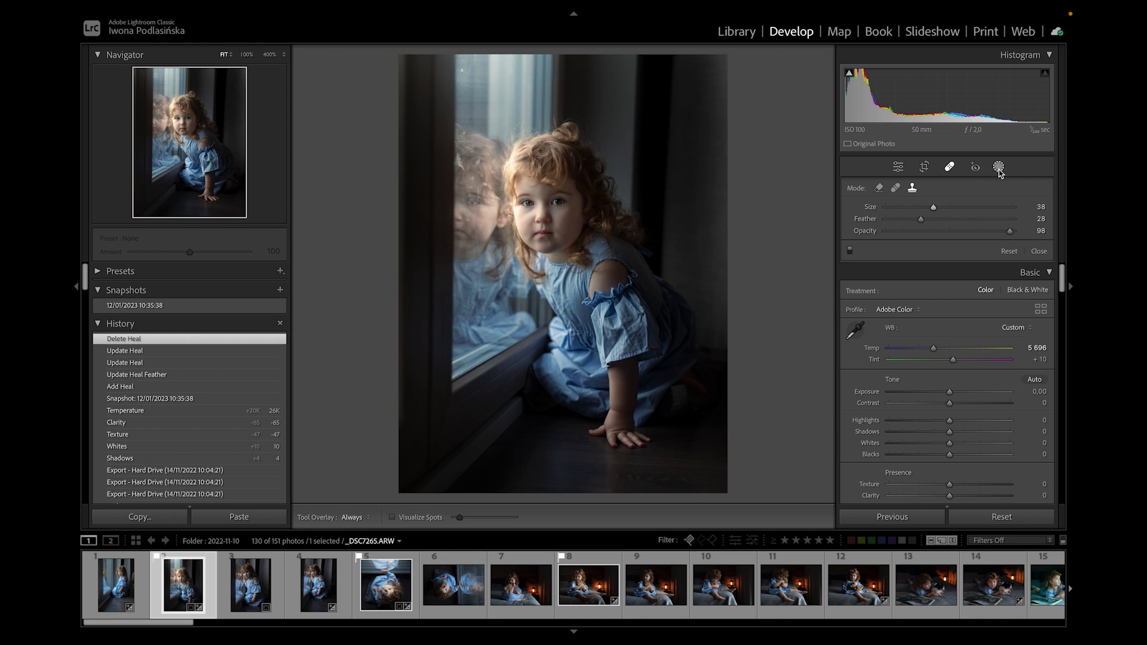
# Add a Select Subject mask to _DSC7278.ARW, the photo of the girl lying beside her reflection
pyautogui.click(999, 168)
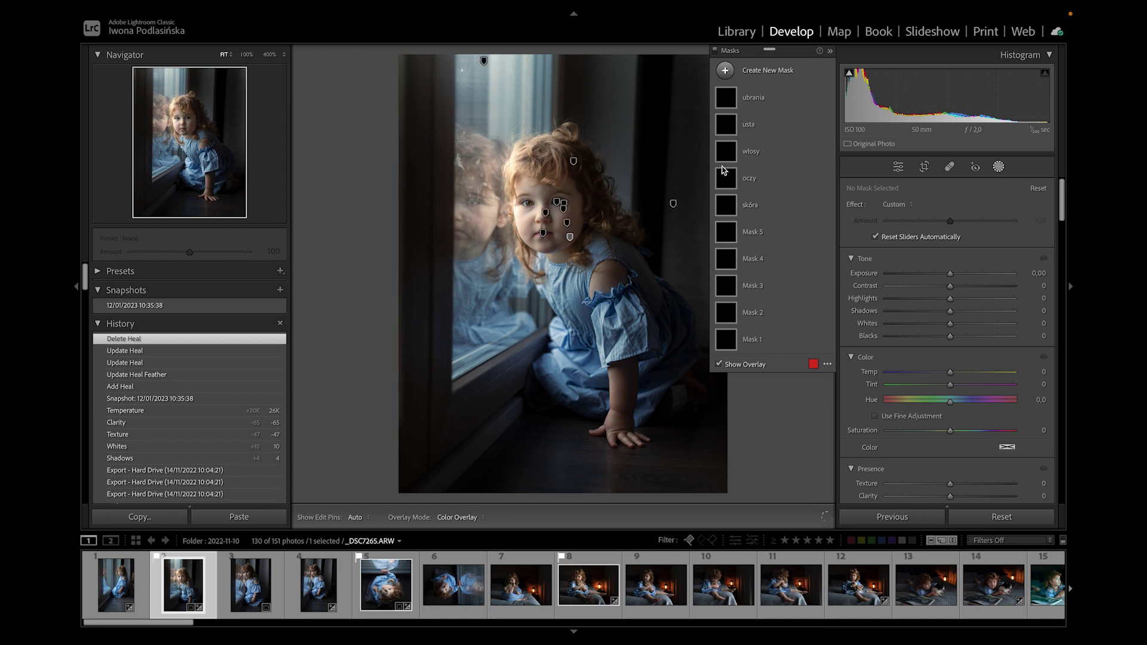
pyautogui.click(435, 588)
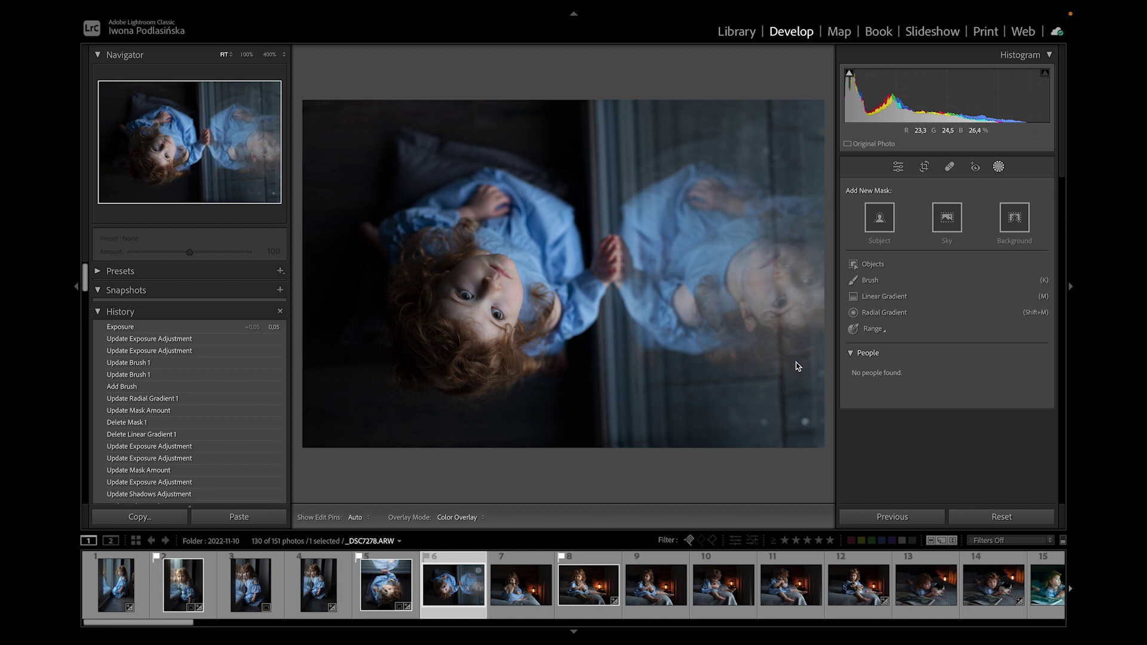
pyautogui.click(893, 241)
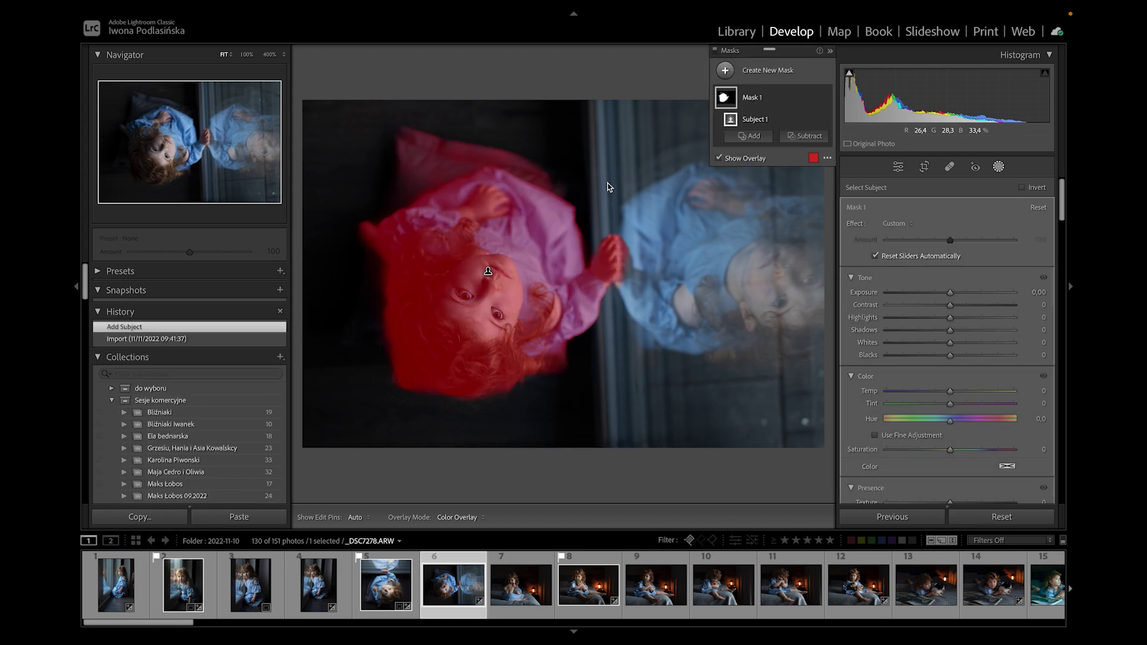
# Open _DSC7587.ARW, the photo of the girl standing beside the dog in tall grass
pyautogui.scroll(-10, 485, 572)
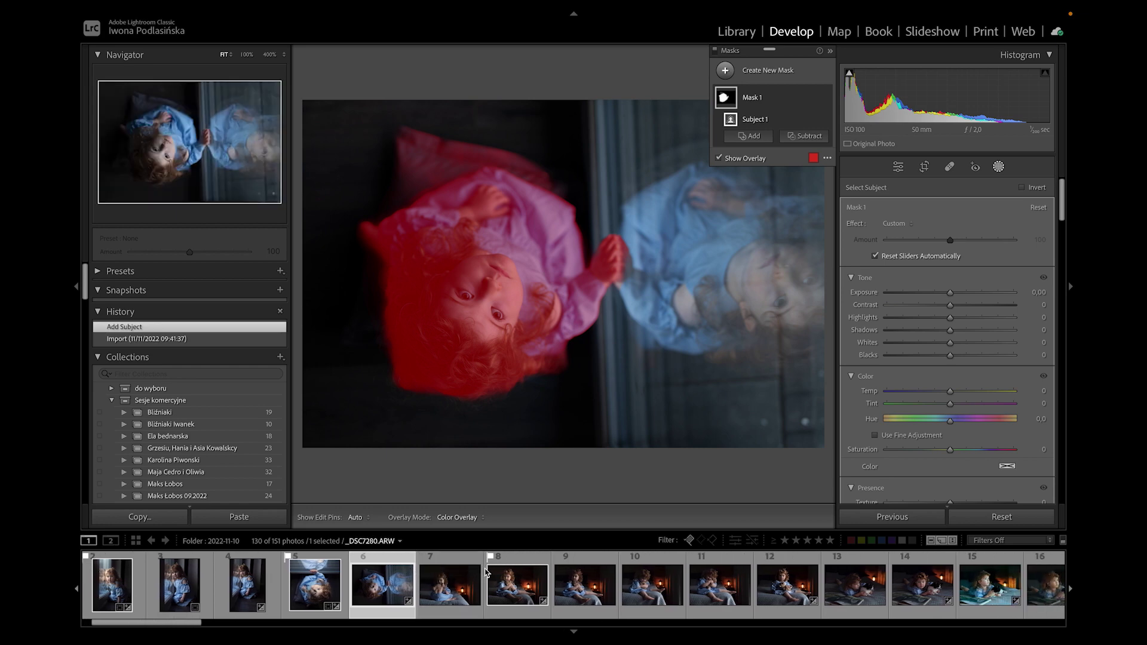
pyautogui.scroll(-20, 485, 572)
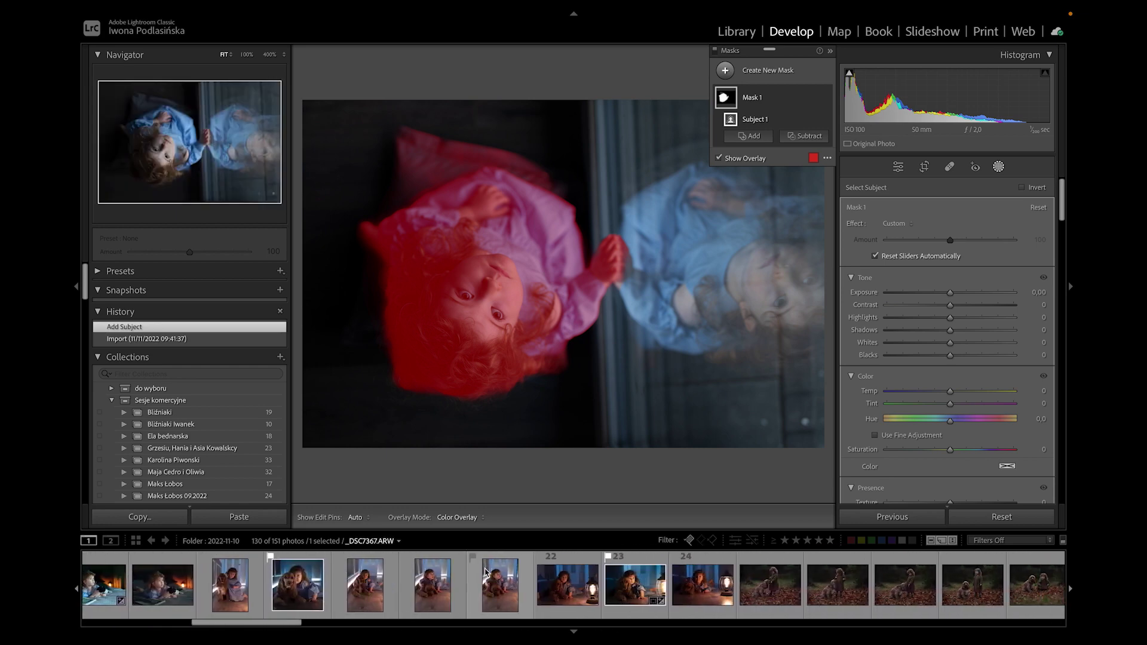
pyautogui.scroll(16, 486, 572)
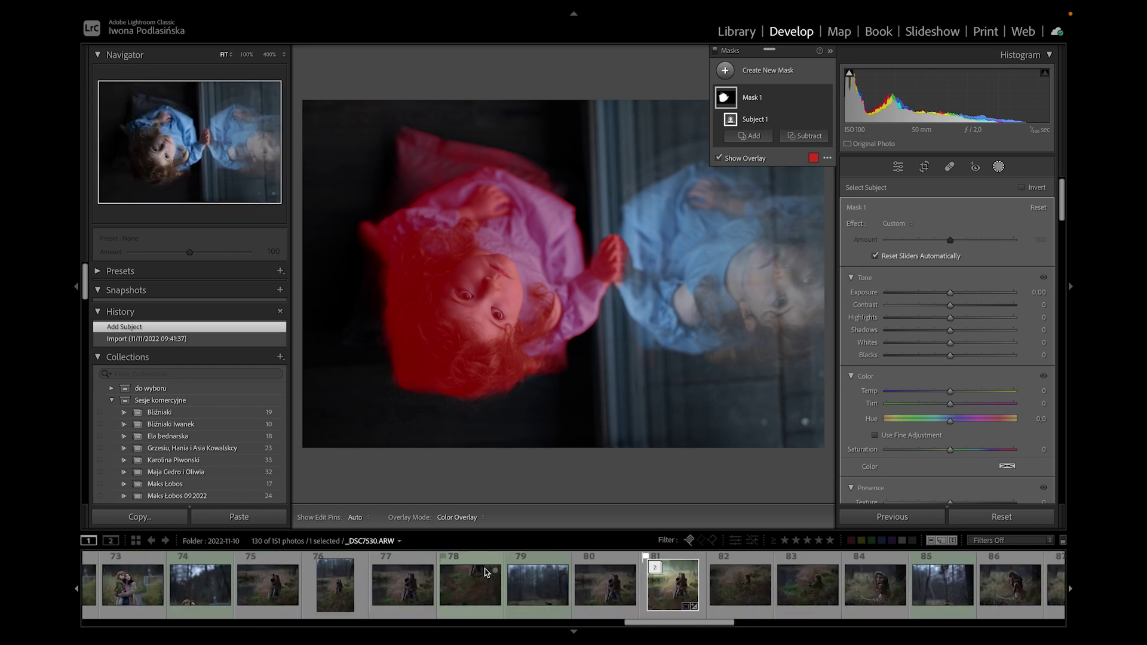
pyautogui.scroll(-19, 352, 590)
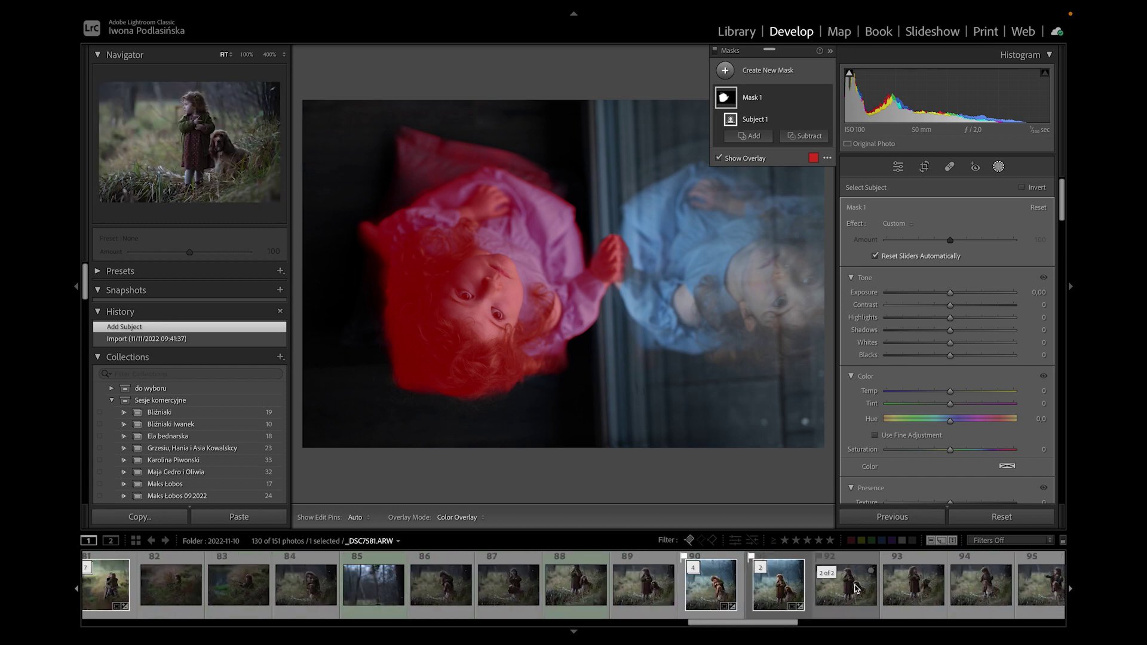
pyautogui.click(984, 596)
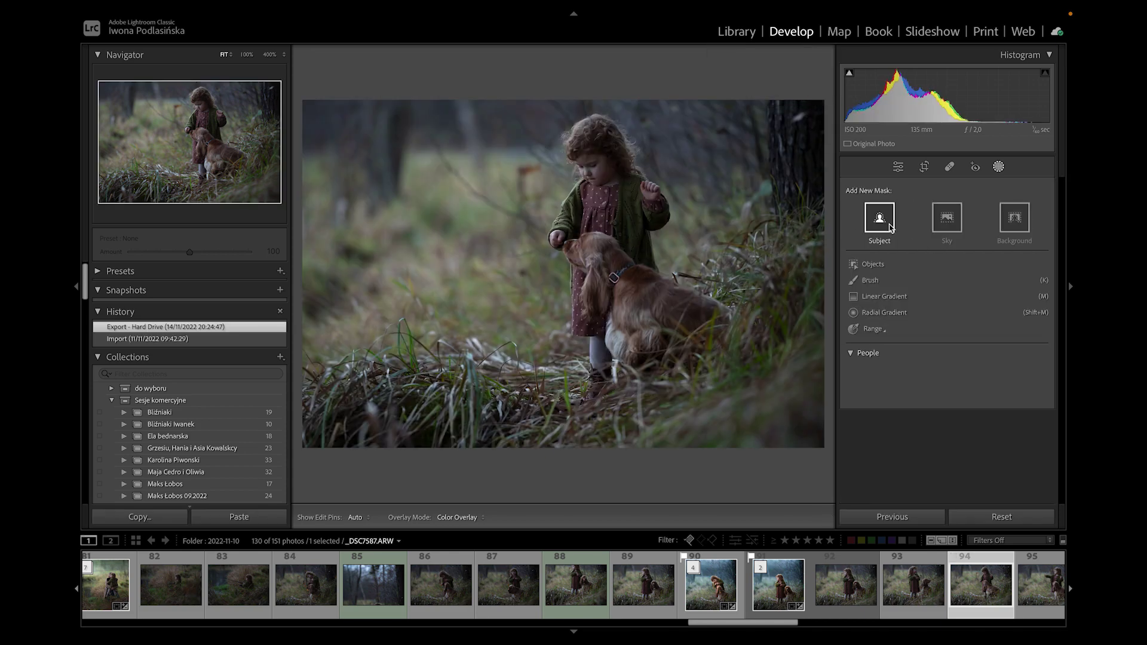
# Try a Select Subject mask and a Select Background mask on the photo, deleting each one
pyautogui.click(890, 226)
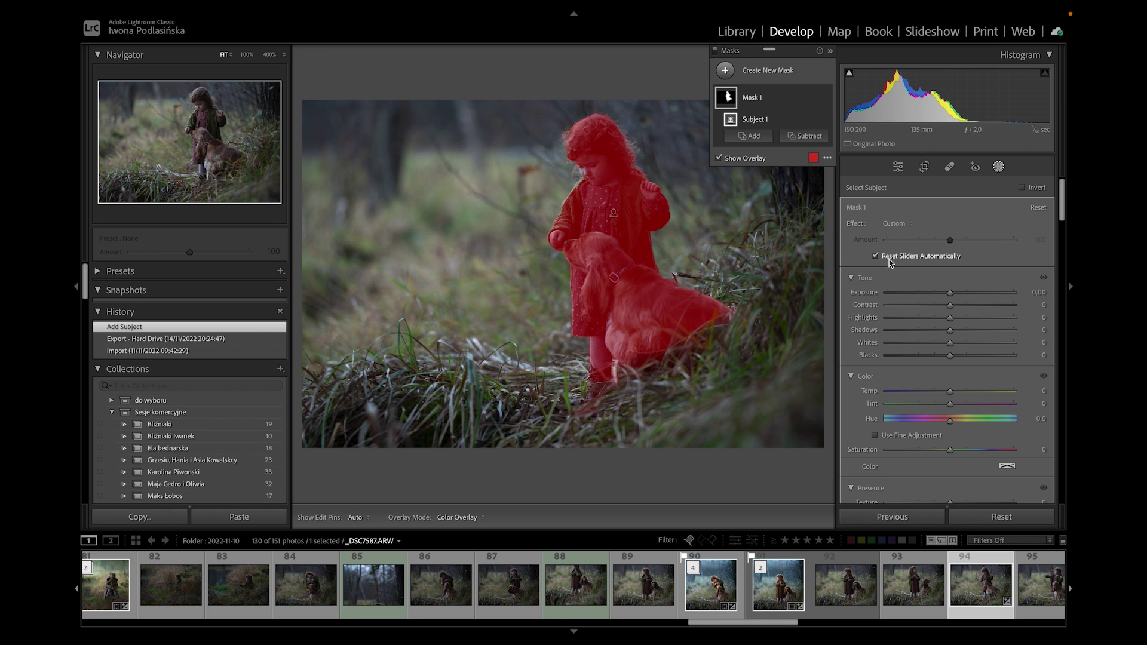
pyautogui.click(758, 98)
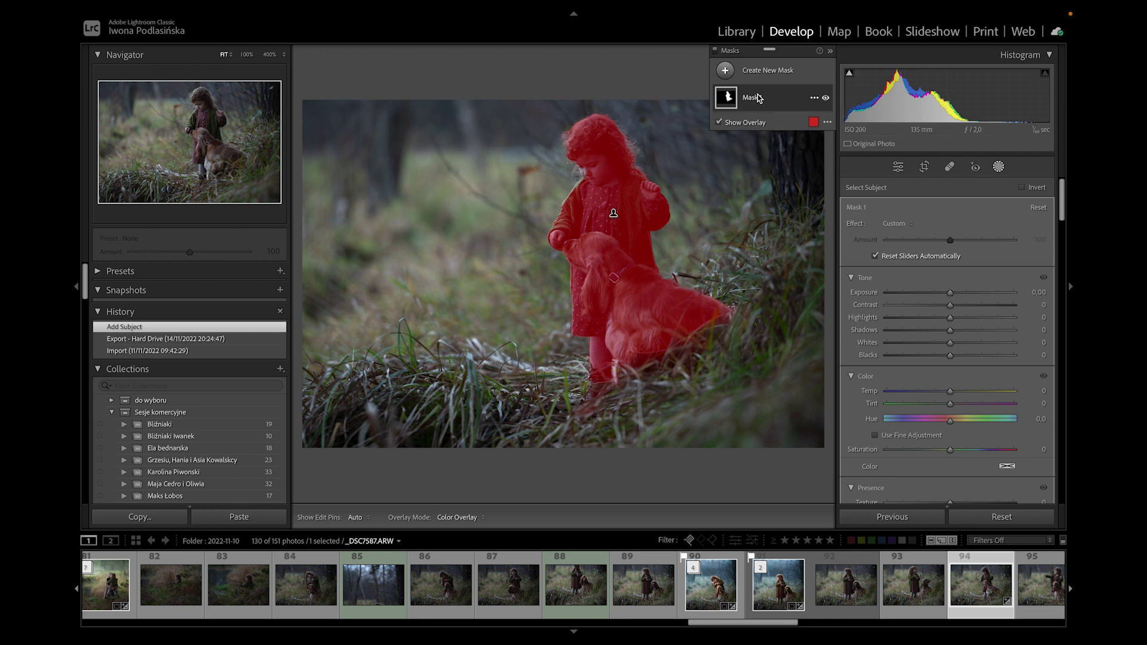
pyautogui.press('Delete')
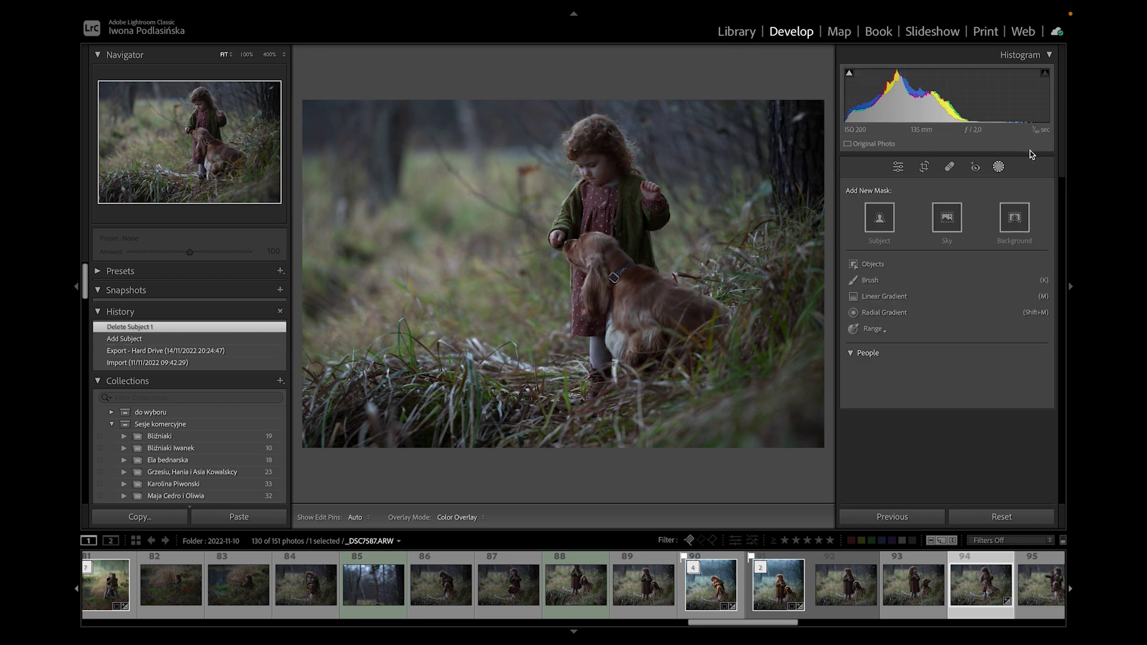
pyautogui.click(1013, 227)
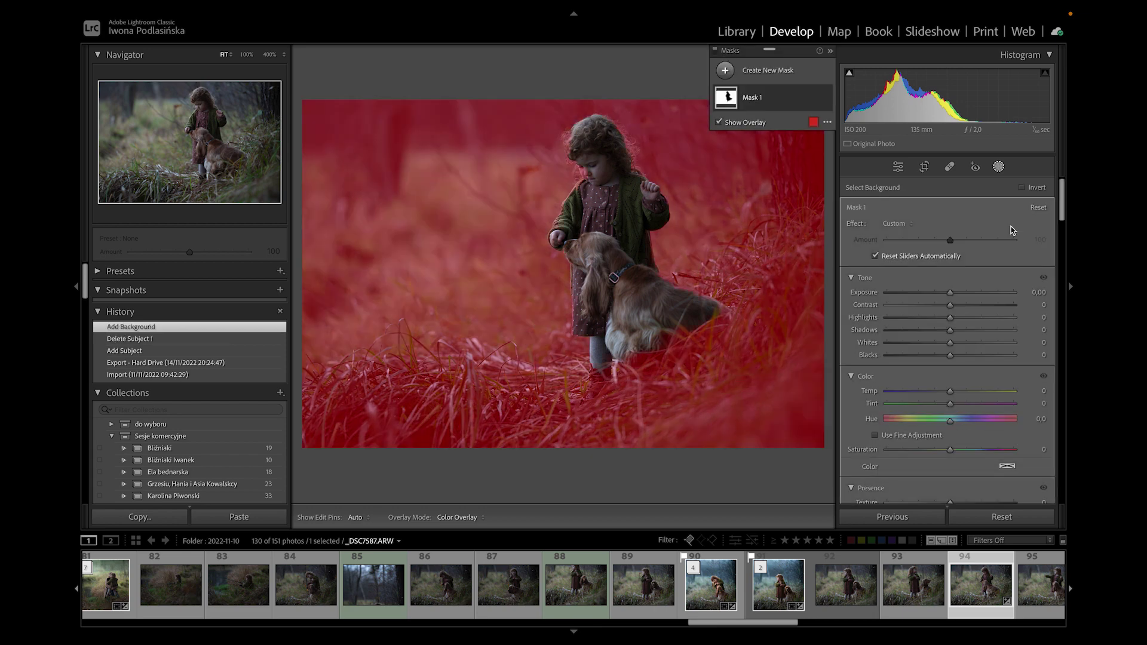
pyautogui.press('Delete')
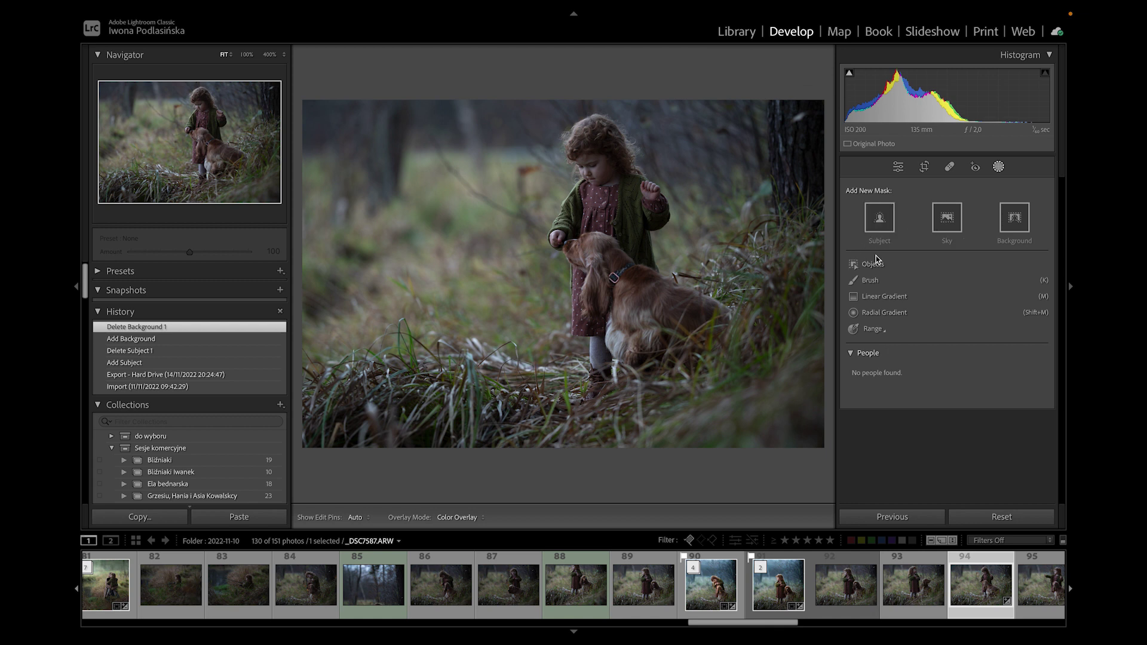
# Try a Select Objects mask marked over the dog, and delete it
pyautogui.click(863, 264)
pyautogui.moveTo(559, 252)
pyautogui.mouseDown()
pyautogui.moveTo(629, 289)
pyautogui.moveTo(672, 337)
pyautogui.moveTo(716, 332)
pyautogui.moveTo(653, 312)
pyautogui.moveTo(622, 335)
pyautogui.moveTo(644, 362)
pyautogui.mouseUp()
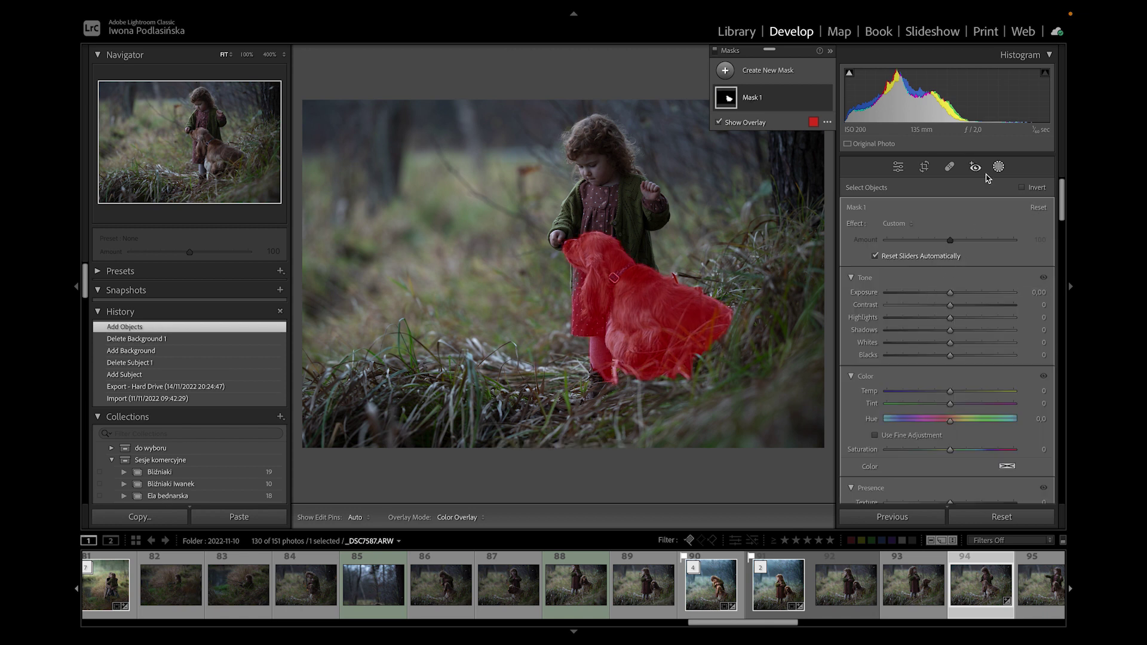
pyautogui.moveTo(807, 110)
pyautogui.press('Delete')
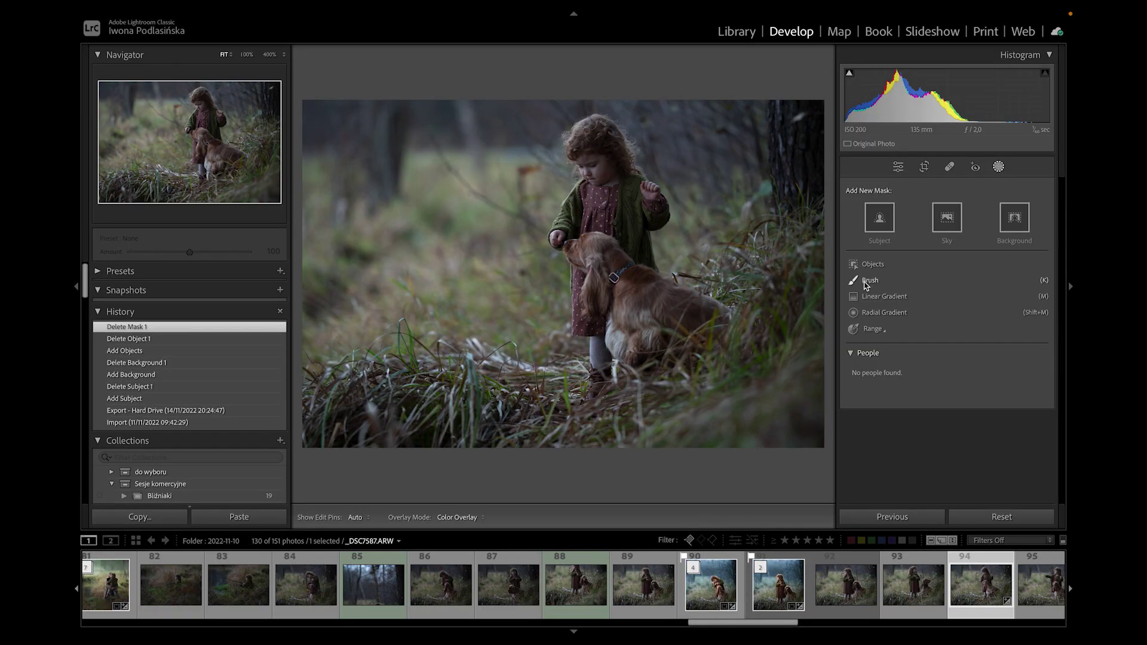
# Paint a Brush mask across the girl, dog and grass, and add a hard-edged stroke over the background trees with size 28.6 and feather 3
pyautogui.click(866, 281)
pyautogui.moveTo(627, 227)
pyautogui.mouseDown()
pyautogui.moveTo(609, 269)
pyautogui.moveTo(364, 299)
pyautogui.moveTo(488, 275)
pyautogui.moveTo(418, 227)
pyautogui.moveTo(442, 406)
pyautogui.moveTo(496, 334)
pyautogui.mouseUp()
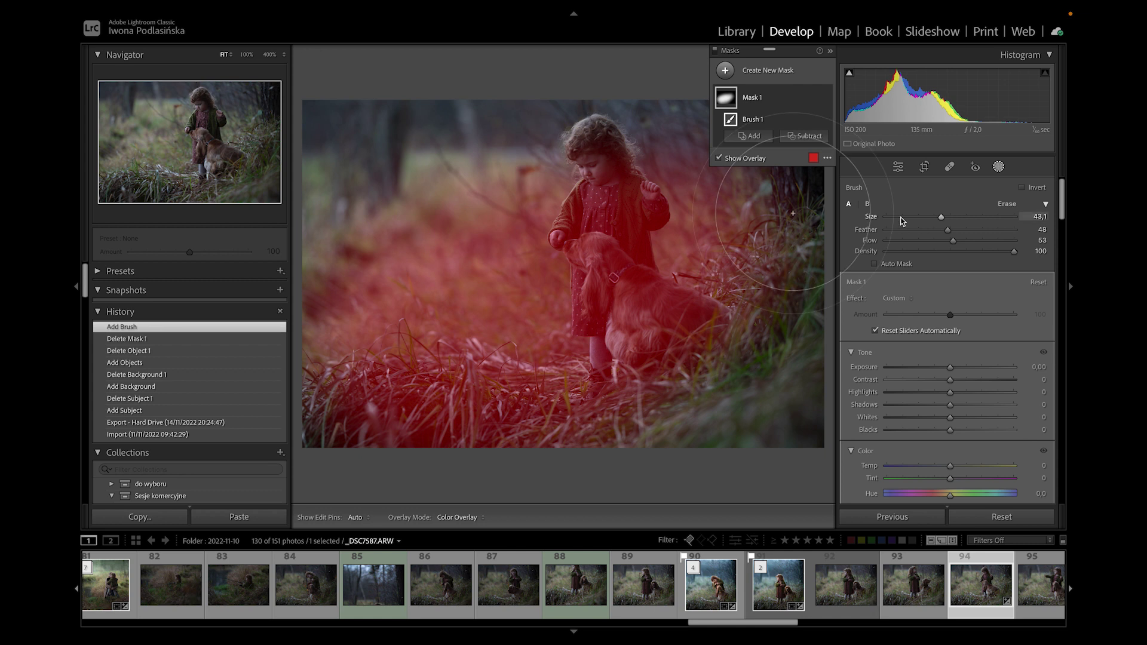
pyautogui.click(923, 218)
pyautogui.moveTo(950, 230)
pyautogui.mouseDown()
pyautogui.moveTo(963, 233)
pyautogui.moveTo(891, 240)
pyautogui.mouseUp()
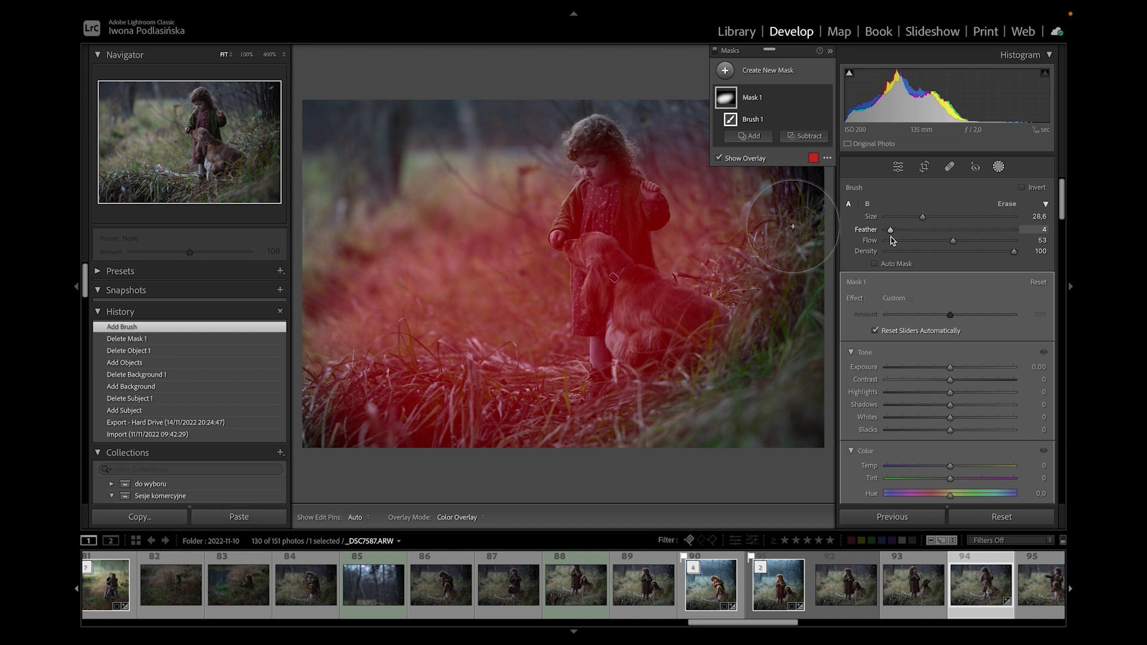
pyautogui.press('h')
pyautogui.moveTo(382, 132)
pyautogui.mouseDown()
pyautogui.moveTo(427, 120)
pyautogui.moveTo(385, 127)
pyautogui.mouseUp()
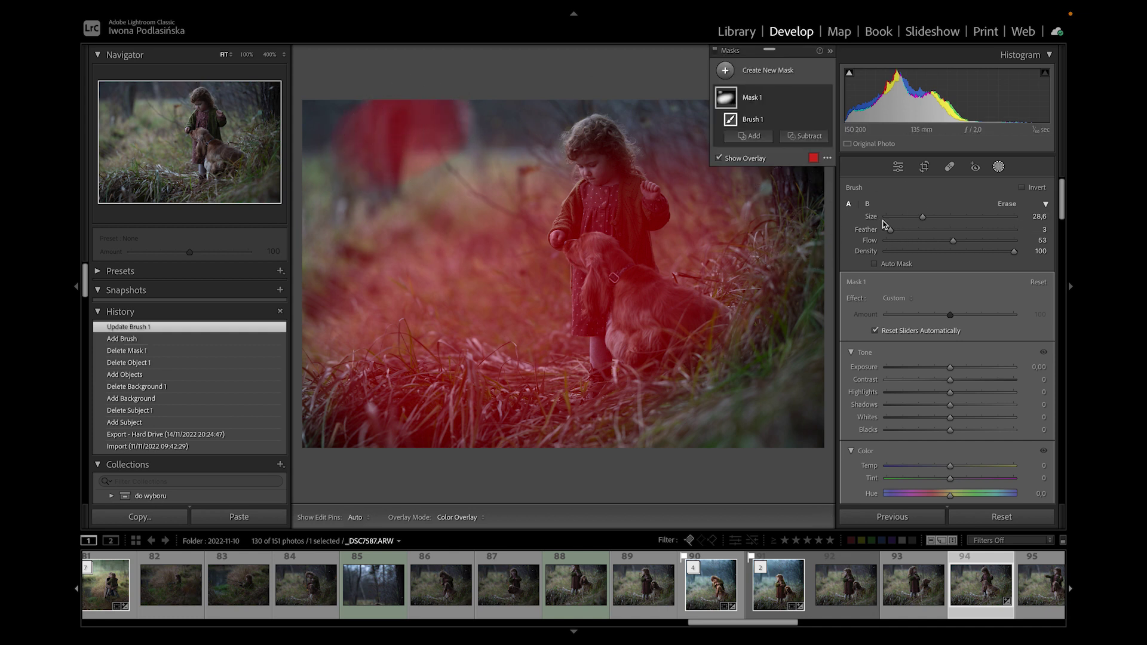
# Set the mask brush to feather 100 and flow 50, and look through the mask's adjustment sliders
pyautogui.moveTo(890, 230); pyautogui.dragTo(1019, 230)
pyautogui.moveTo(956, 241)
pyautogui.mouseDown()
pyautogui.moveTo(931, 241)
pyautogui.moveTo(948, 242)
pyautogui.mouseUp()
pyautogui.moveTo(951, 242); pyautogui.dragTo(949, 241)
pyautogui.scroll(-1, 920, 360)
pyautogui.scroll(-1, 920, 359)
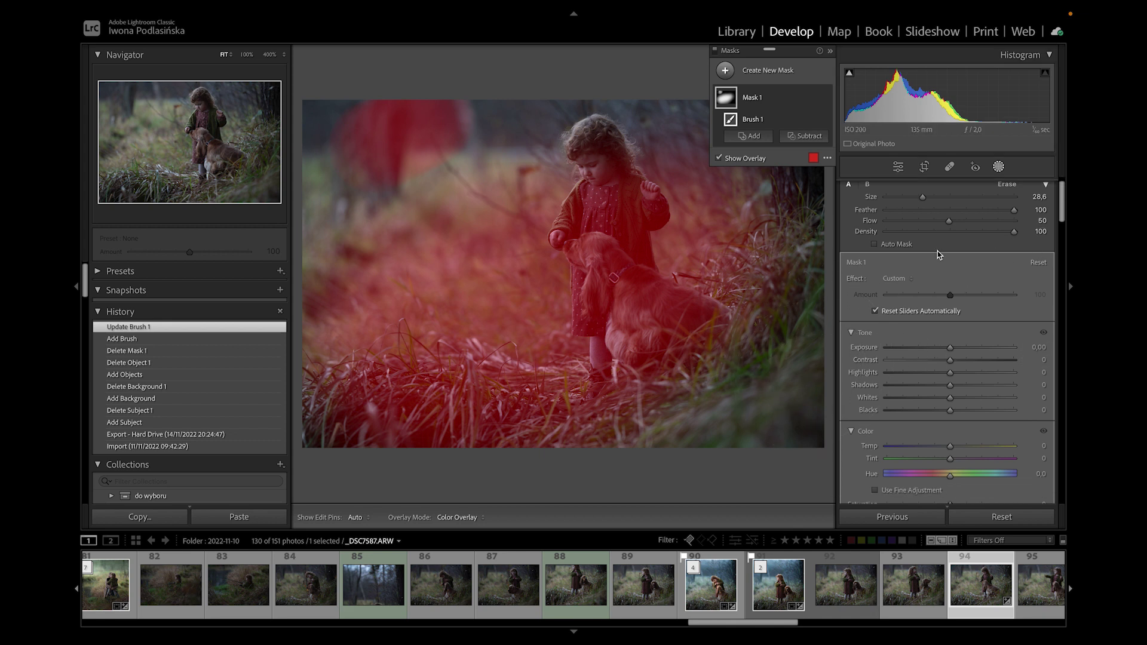
pyautogui.scroll(-5, 1003, 255)
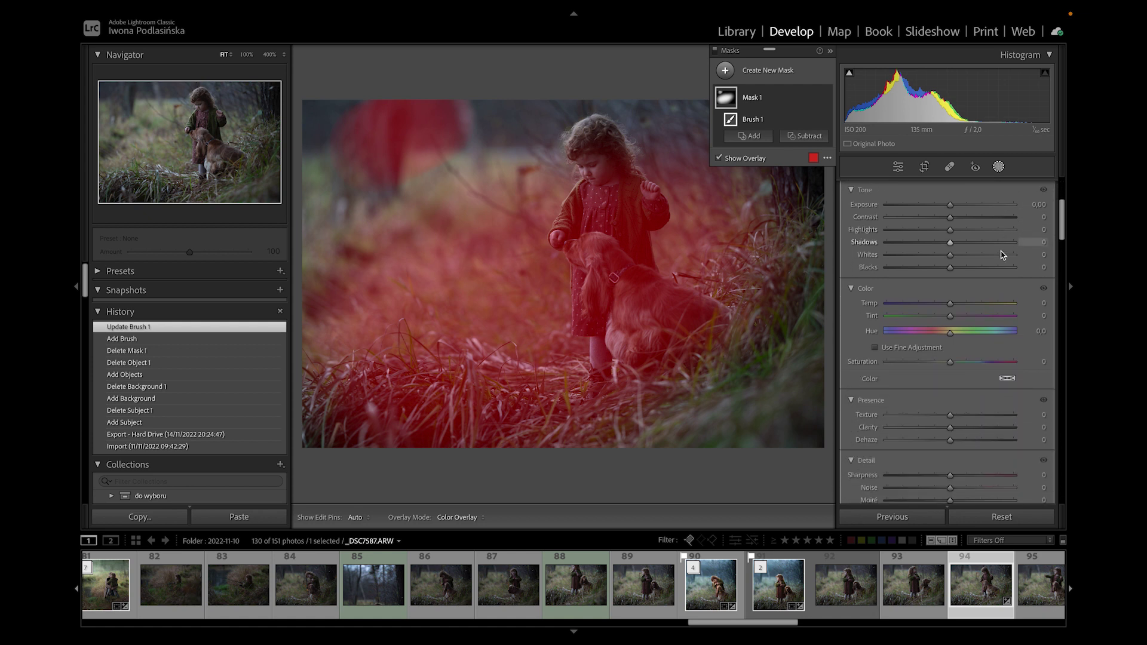
pyautogui.scroll(-2, 974, 256)
pyautogui.scroll(3, 974, 256)
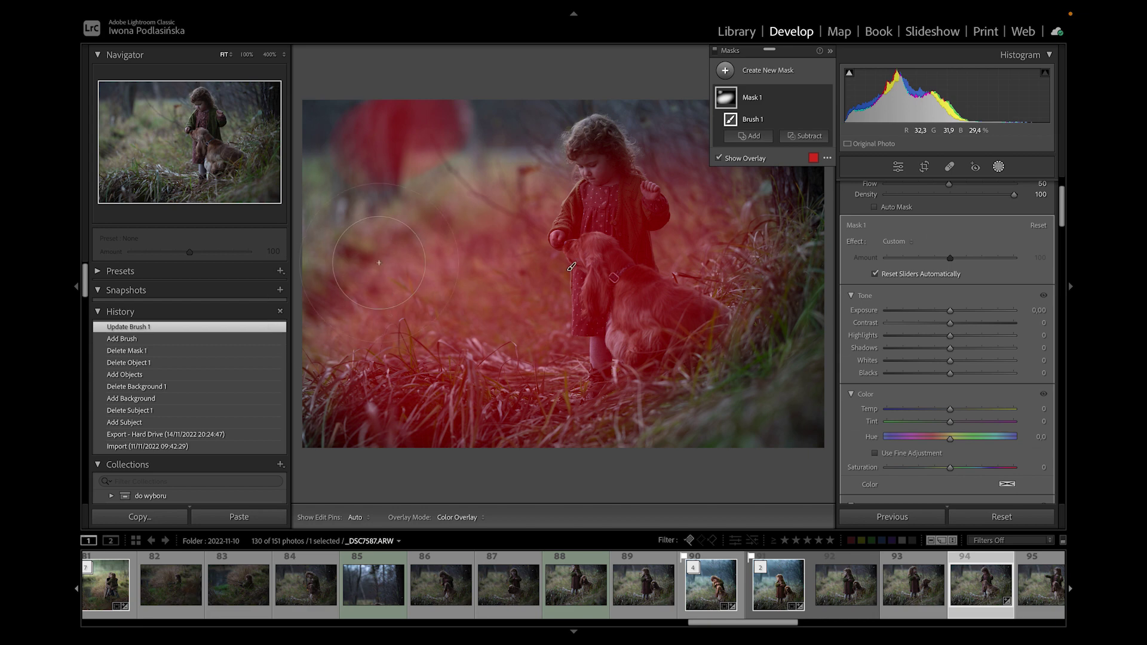
# Brighten the brush mask with Exposure 1.98 and extend its painted area, including along the photo's left edge
pyautogui.press('h')
pyautogui.press('h')
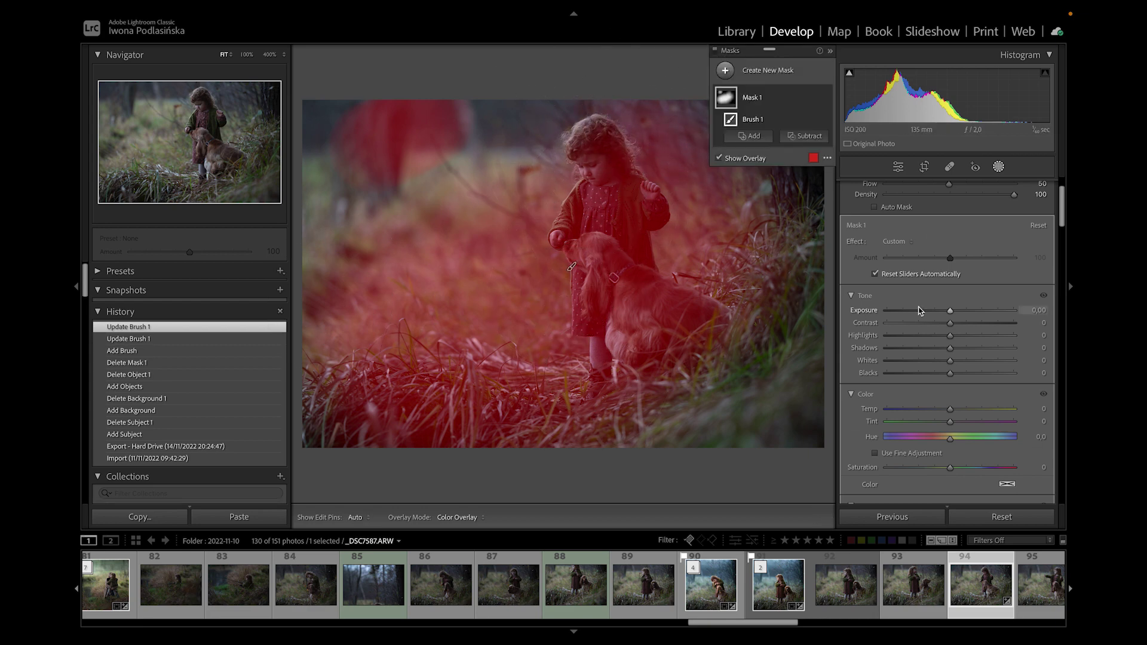
pyautogui.moveTo(950, 311)
pyautogui.mouseDown()
pyautogui.moveTo(982, 319)
pyautogui.moveTo(934, 317)
pyautogui.moveTo(955, 315)
pyautogui.mouseUp()
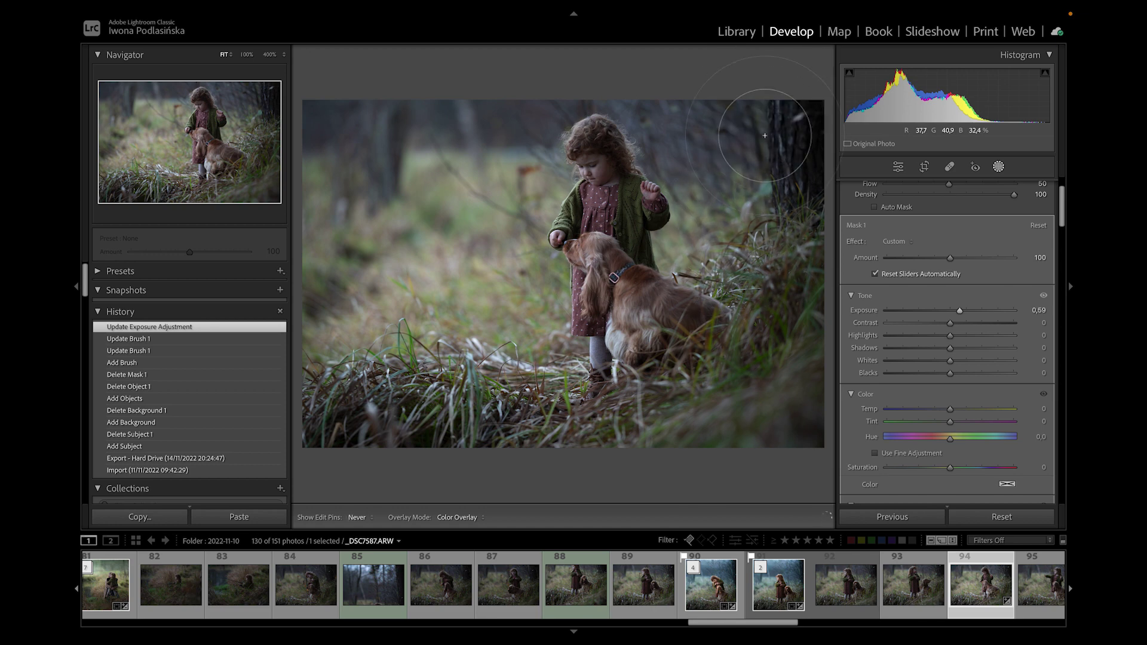
pyautogui.click(980, 315)
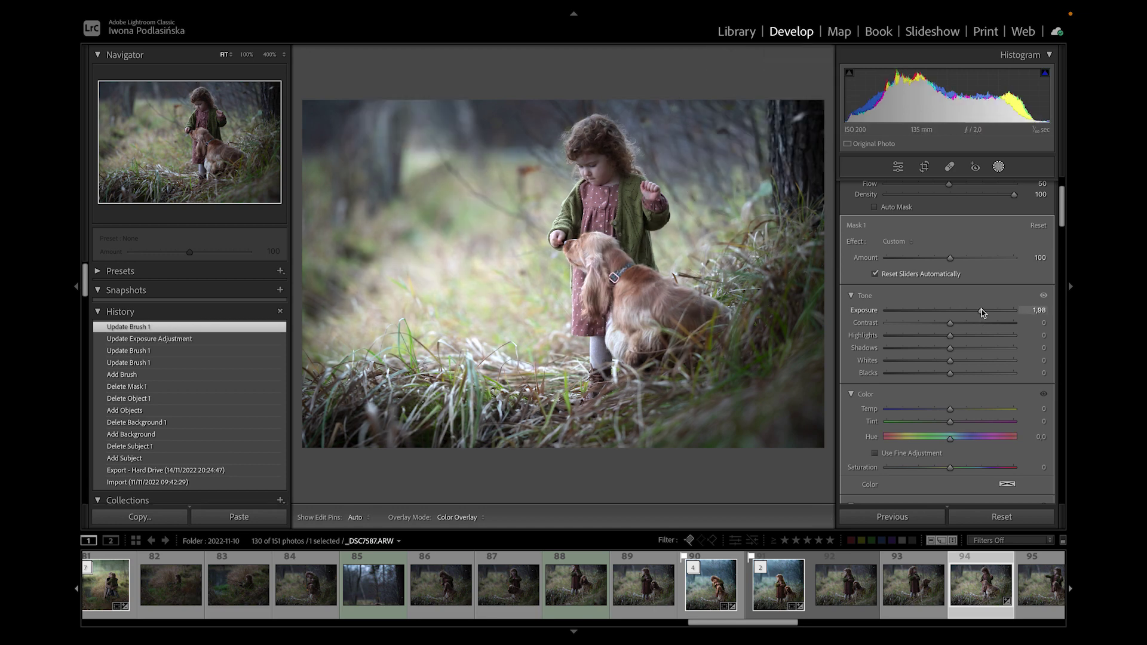
pyautogui.moveTo(332, 230)
pyautogui.mouseDown()
pyautogui.moveTo(282, 244)
pyautogui.moveTo(298, 281)
pyautogui.moveTo(295, 334)
pyautogui.mouseUp()
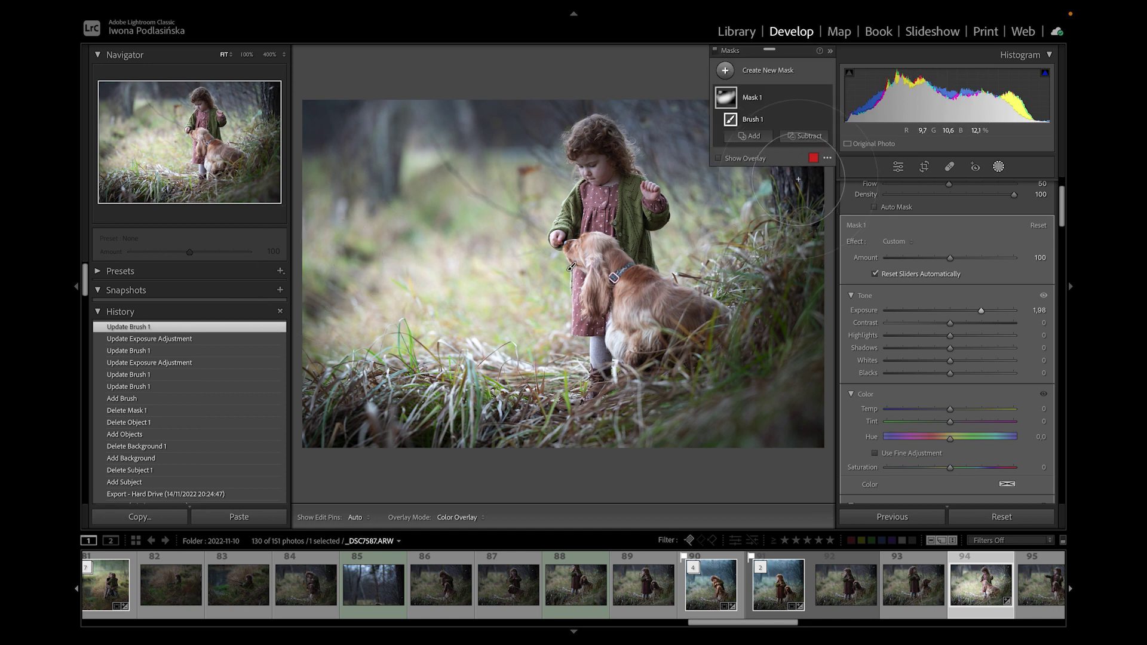
# Erase part of the brush mask with an eraser of size 27.8, and delete the whole mask
pyautogui.press('alt')
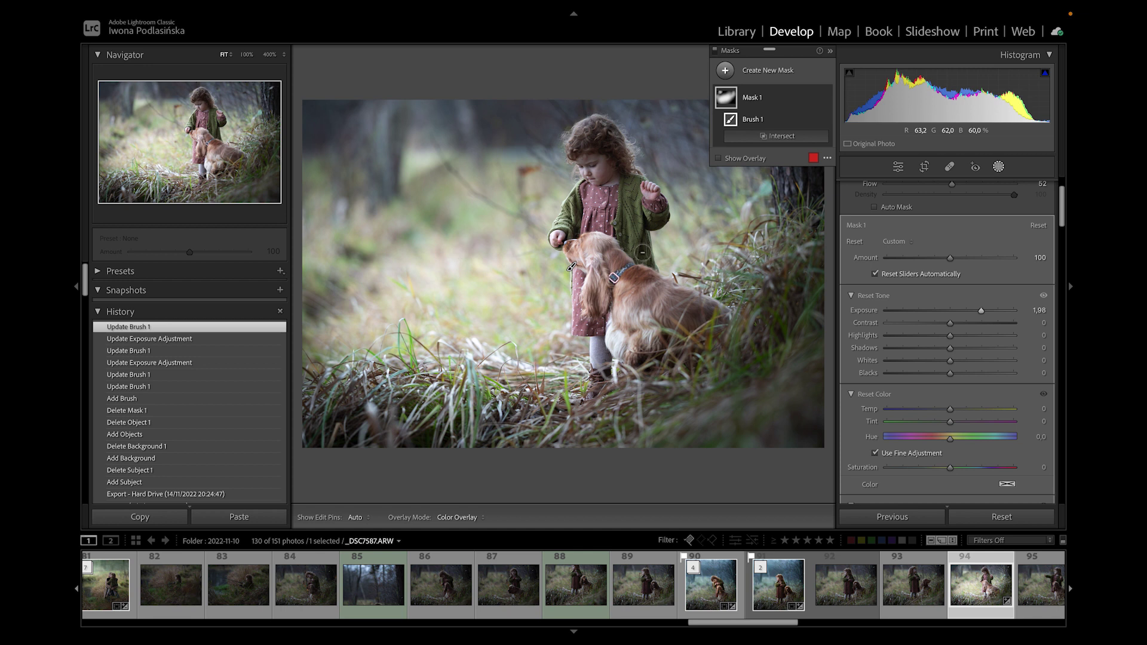
pyautogui.scroll(2, 937, 300)
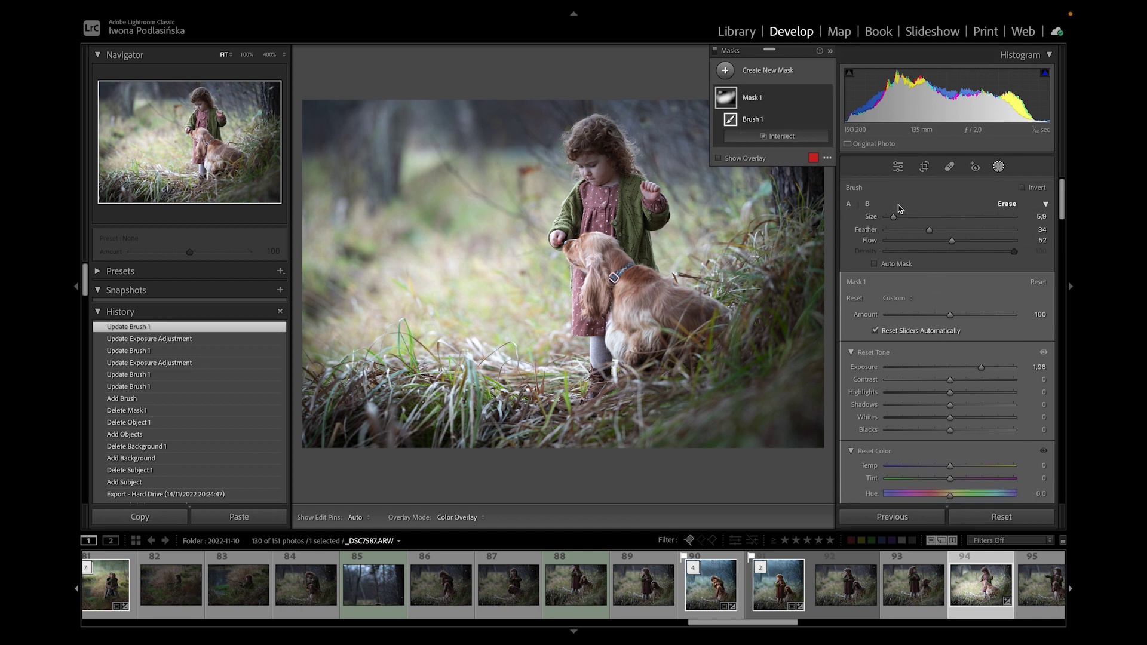
pyautogui.press('alt')
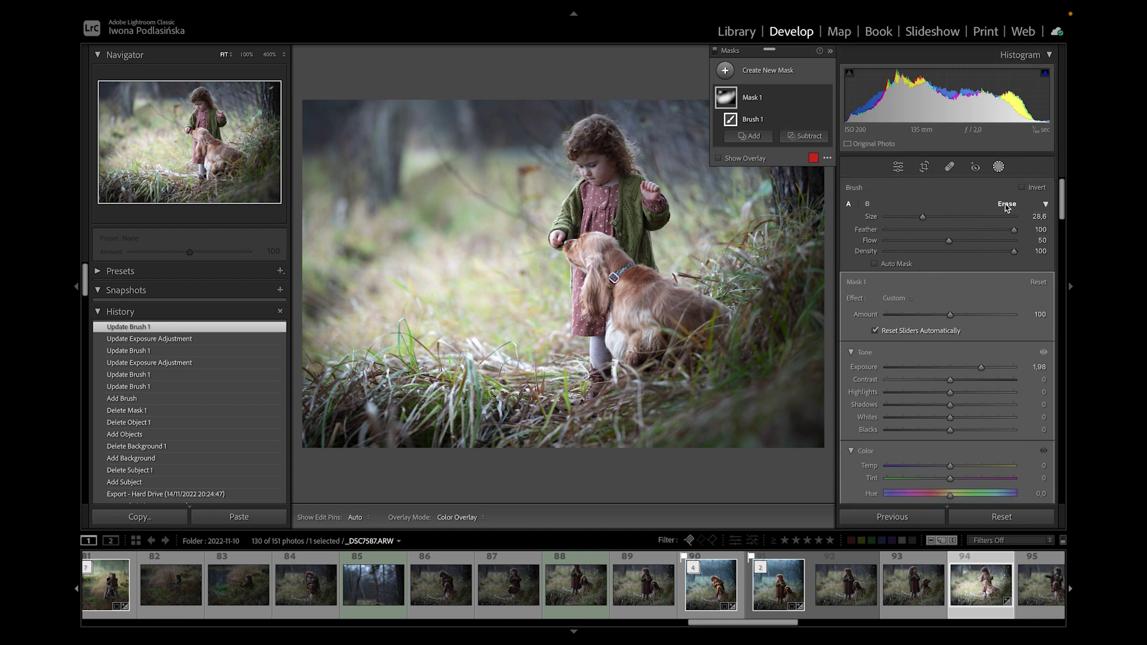
pyautogui.click(1007, 205)
pyautogui.click(922, 217)
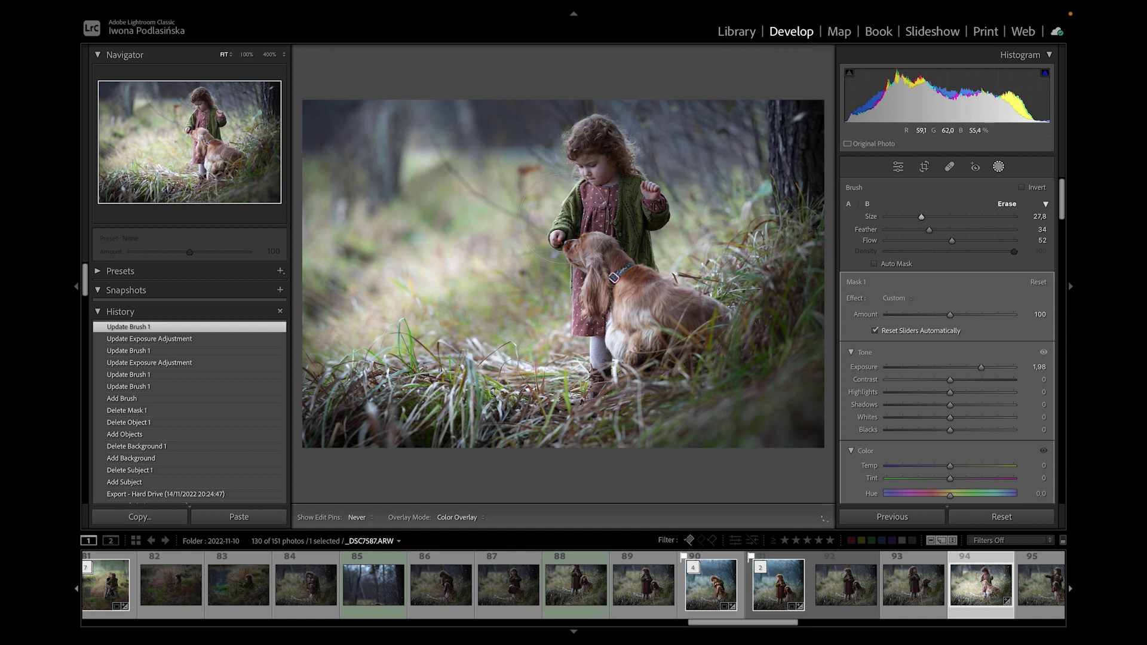
pyautogui.click(774, 103)
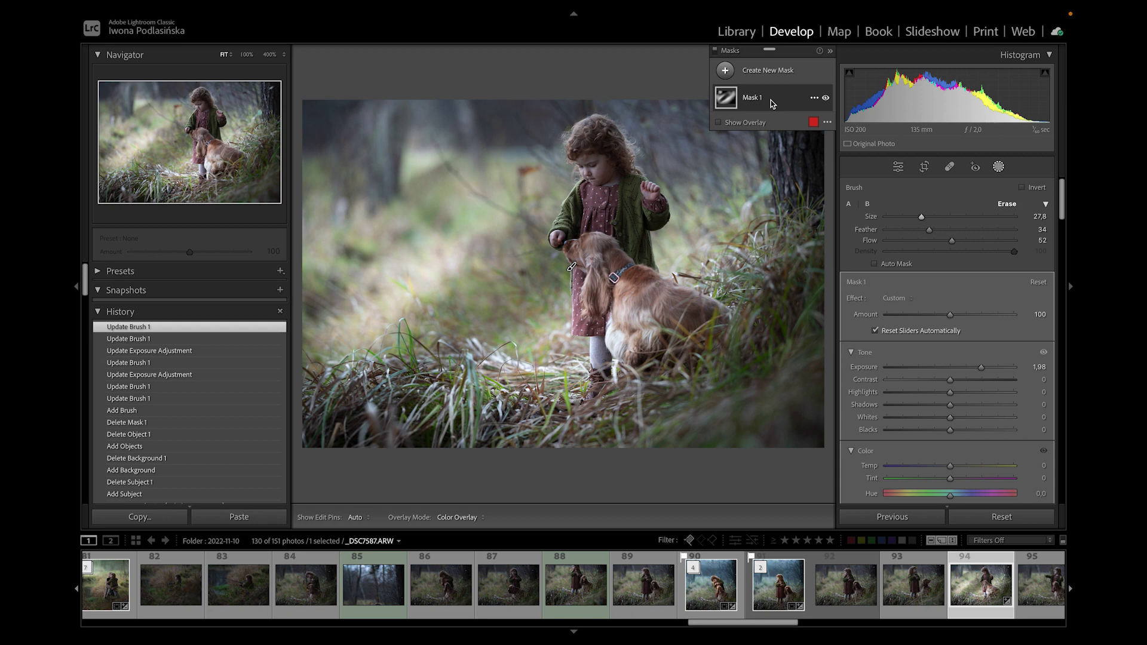
pyautogui.press('Delete')
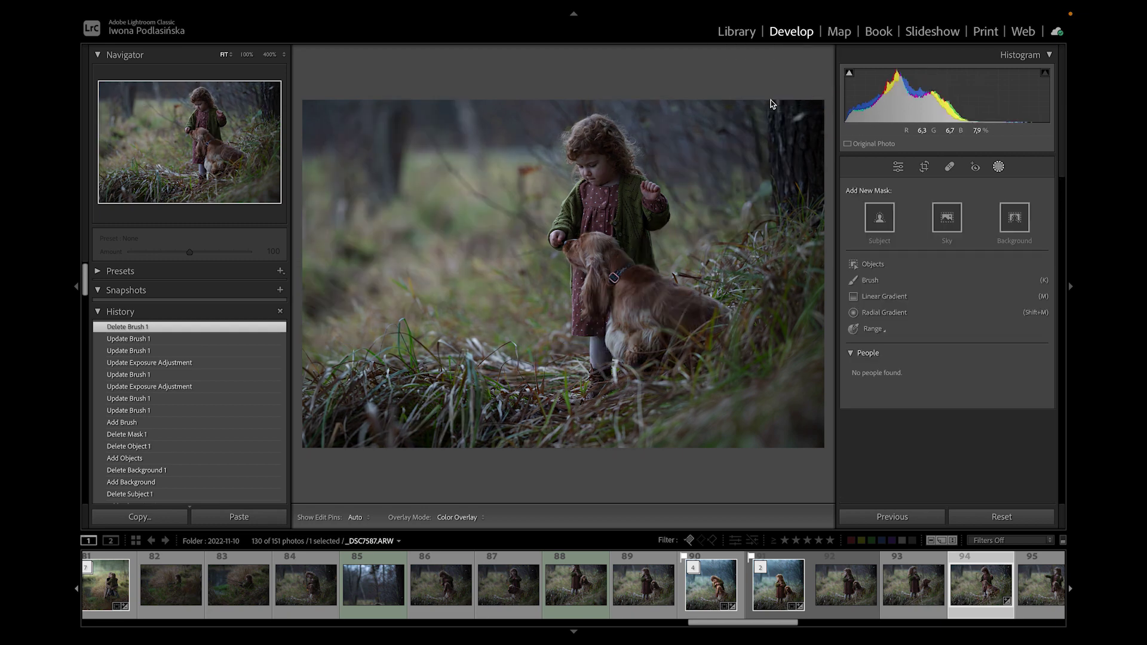
# Add a tilted Linear Gradient mask over the lower part of the photo with Exposure -0.19
pyautogui.click(884, 296)
pyautogui.moveTo(483, 366); pyautogui.dragTo(526, 170)
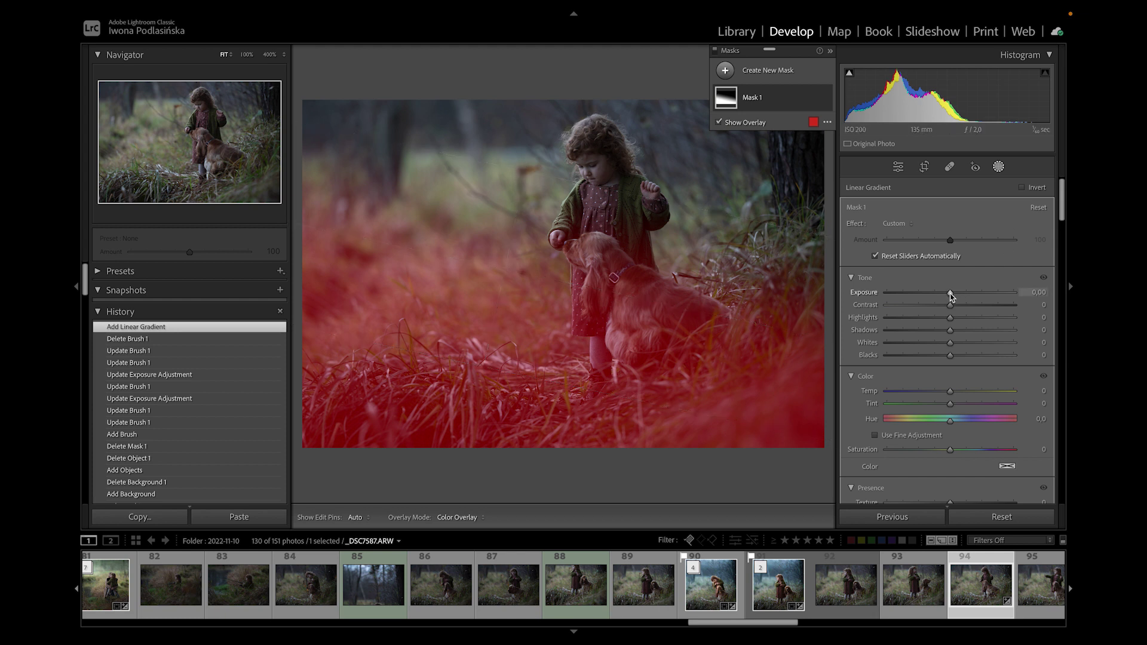
pyautogui.moveTo(952, 295)
pyautogui.mouseDown()
pyautogui.moveTo(934, 293)
pyautogui.moveTo(945, 300)
pyautogui.mouseUp()
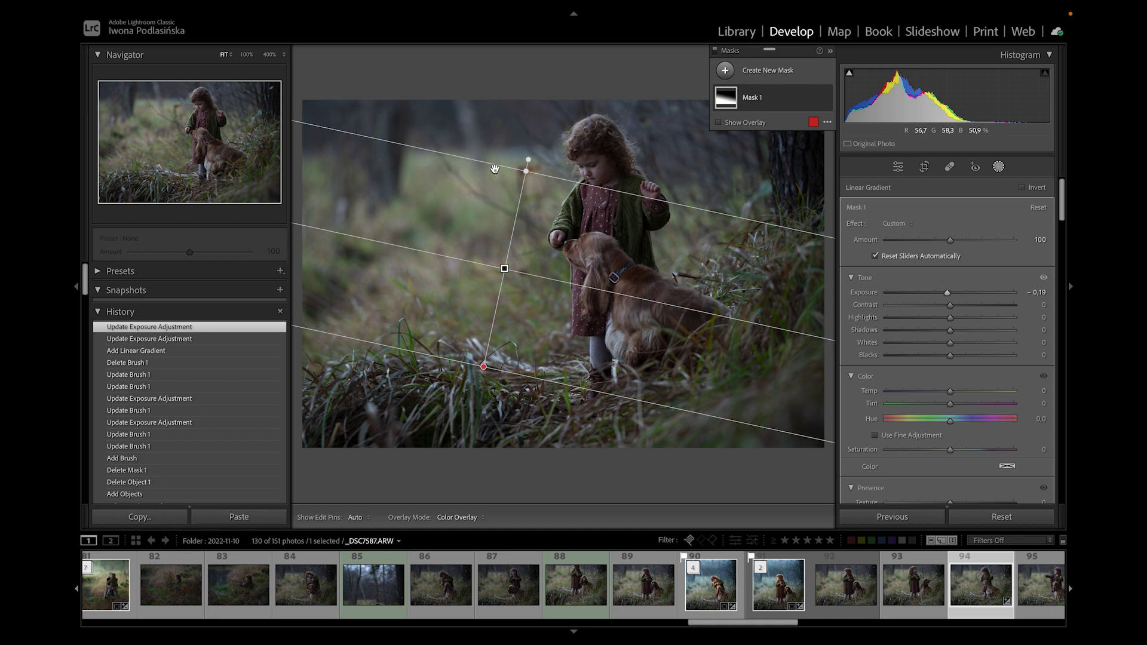
# Narrow the linear gradient's transition from both ends, darken it to Exposure -2.62, and delete the mask
pyautogui.moveTo(522, 172); pyautogui.dragTo(512, 231)
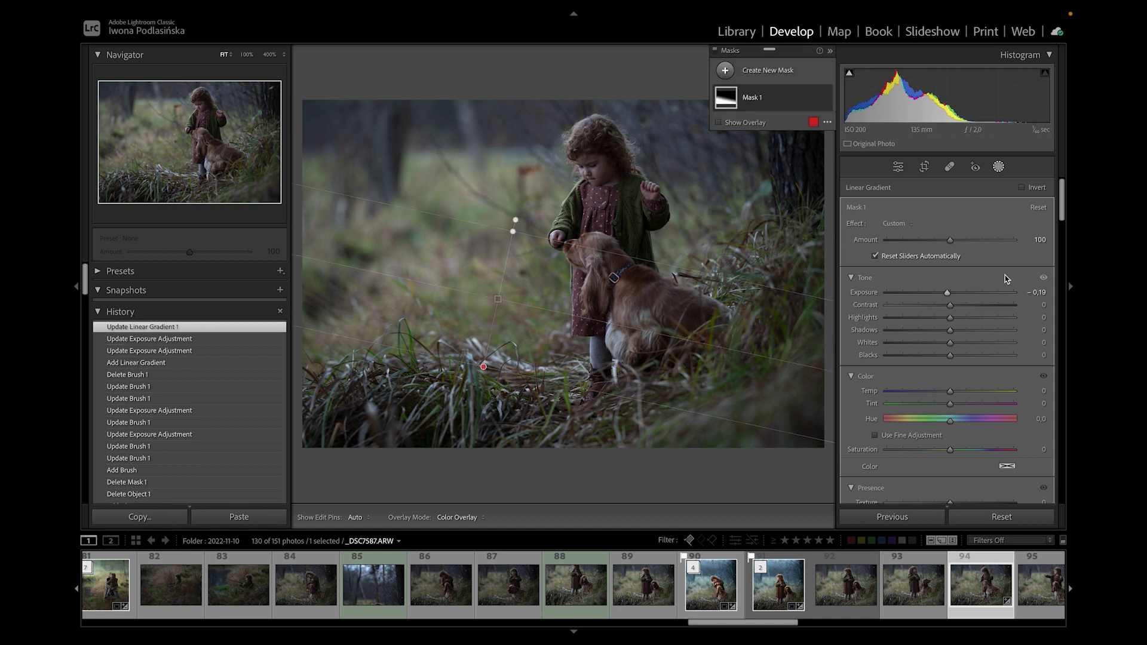
pyautogui.moveTo(947, 292); pyautogui.dragTo(908, 292)
pyautogui.moveTo(500, 284)
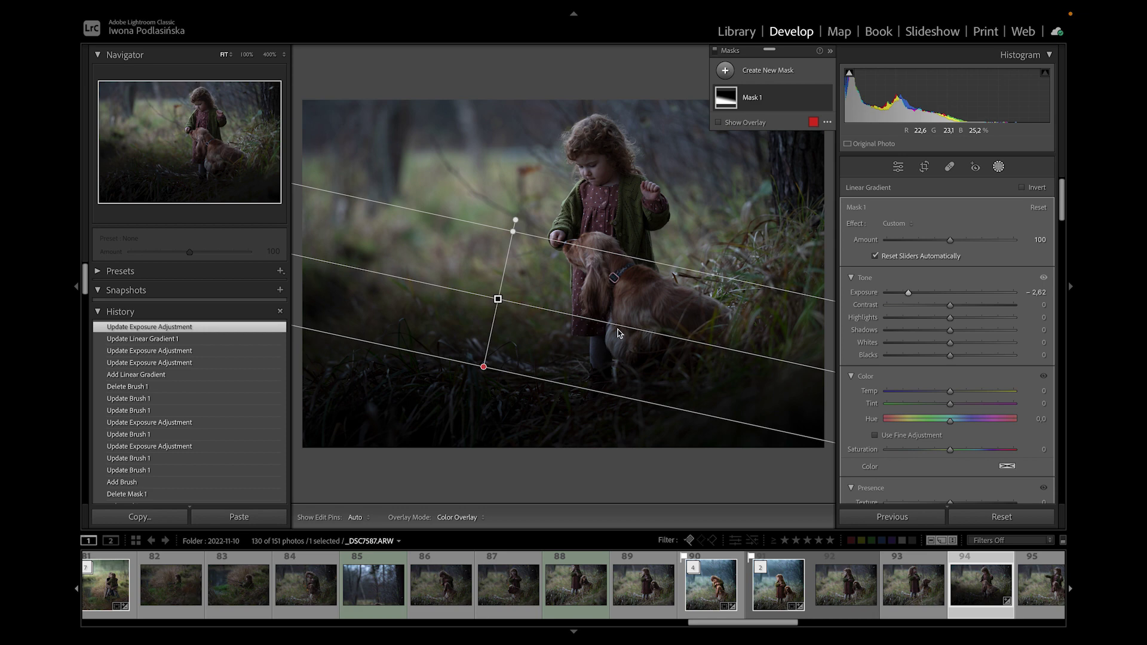
pyautogui.moveTo(483, 366); pyautogui.dragTo(491, 330)
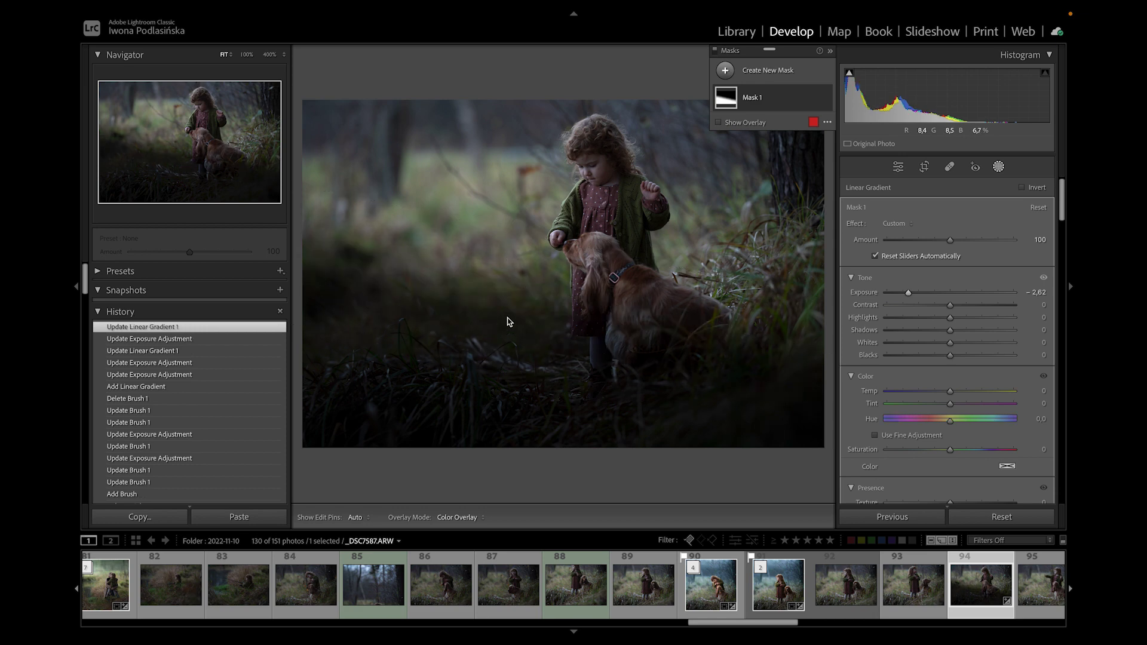
pyautogui.press('Delete')
# Add a large Radial Gradient mask with feather 82, centred on the girl and reaching over the dog
pyautogui.click(860, 319)
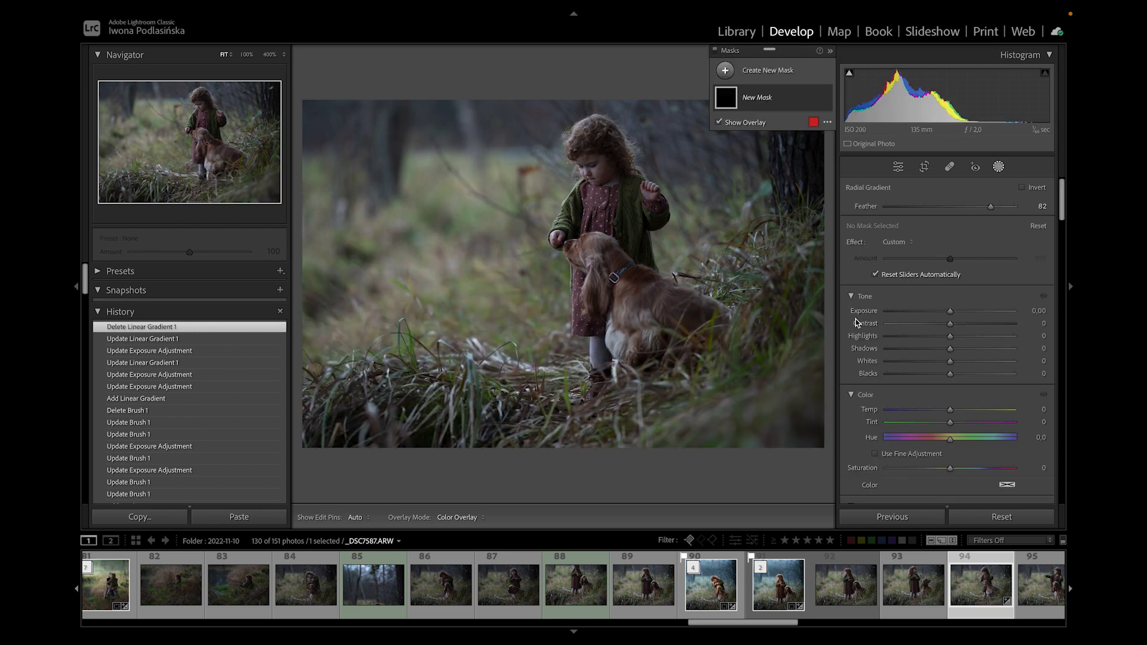
pyautogui.moveTo(591, 219); pyautogui.dragTo(737, 382)
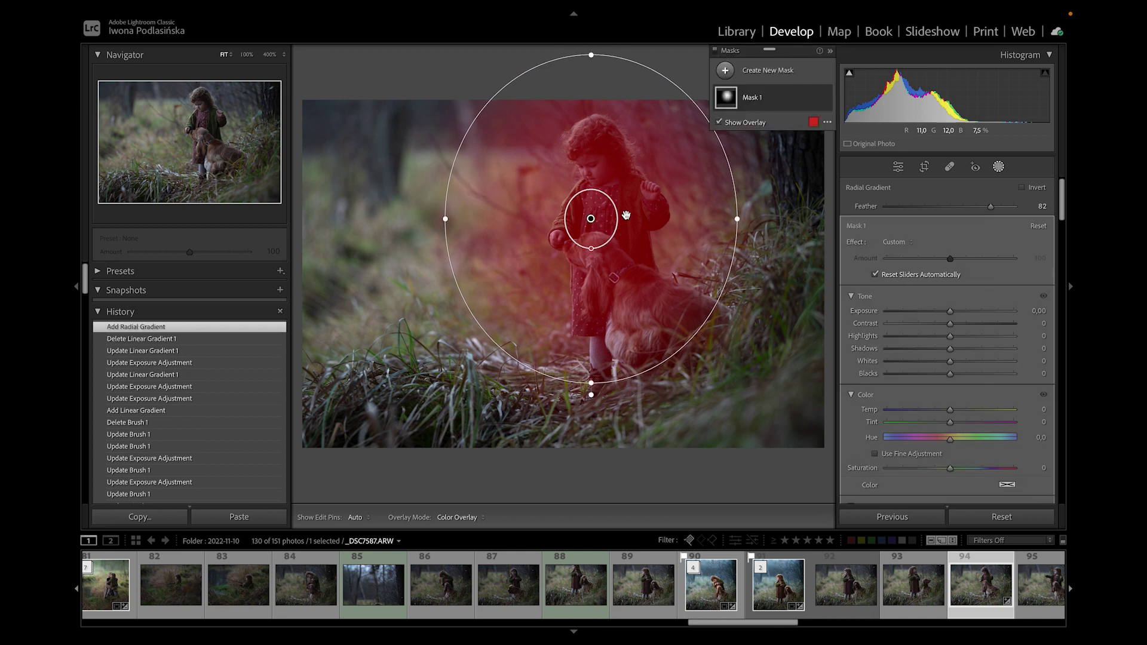
# Vary the radial gradient's Feather through 83, 59 and 100, ending at 0
pyautogui.moveTo(591, 249); pyautogui.dragTo(593, 364)
pyautogui.moveTo(903, 207); pyautogui.dragTo(992, 207)
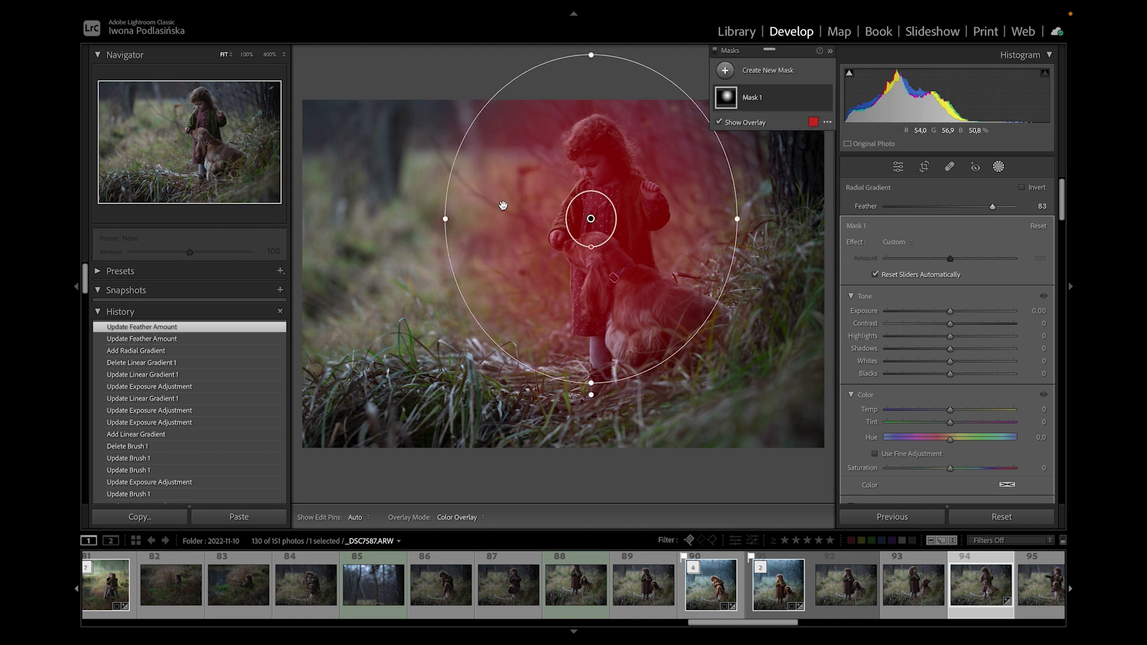
pyautogui.moveTo(589, 248); pyautogui.dragTo(590, 285)
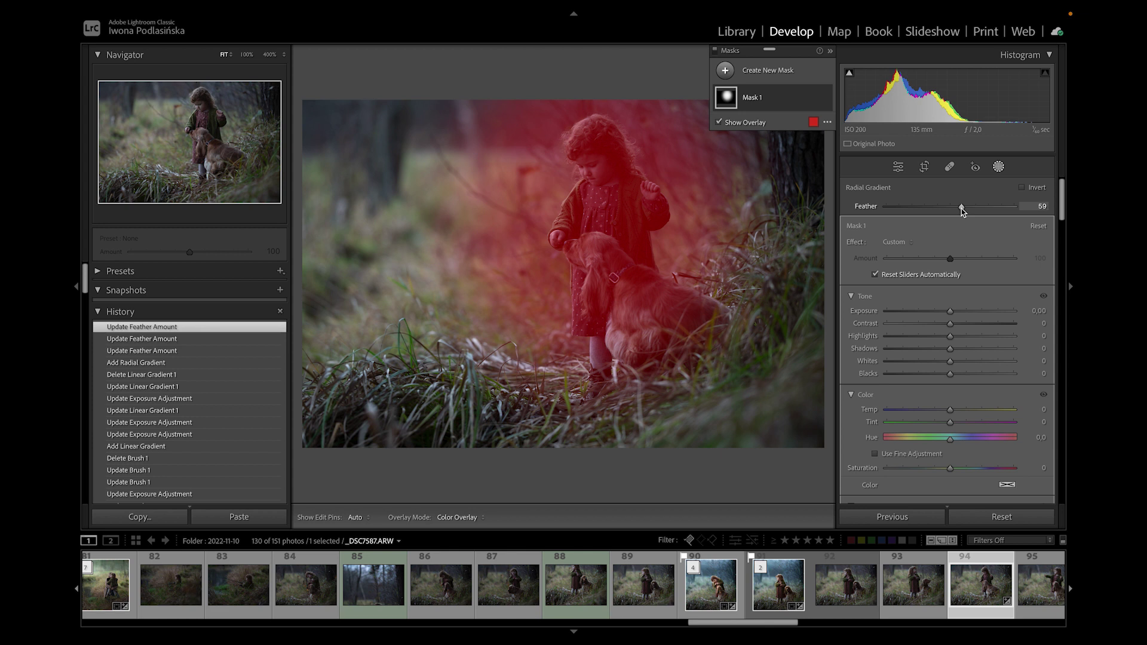
pyautogui.moveTo(962, 210); pyautogui.dragTo(1019, 207)
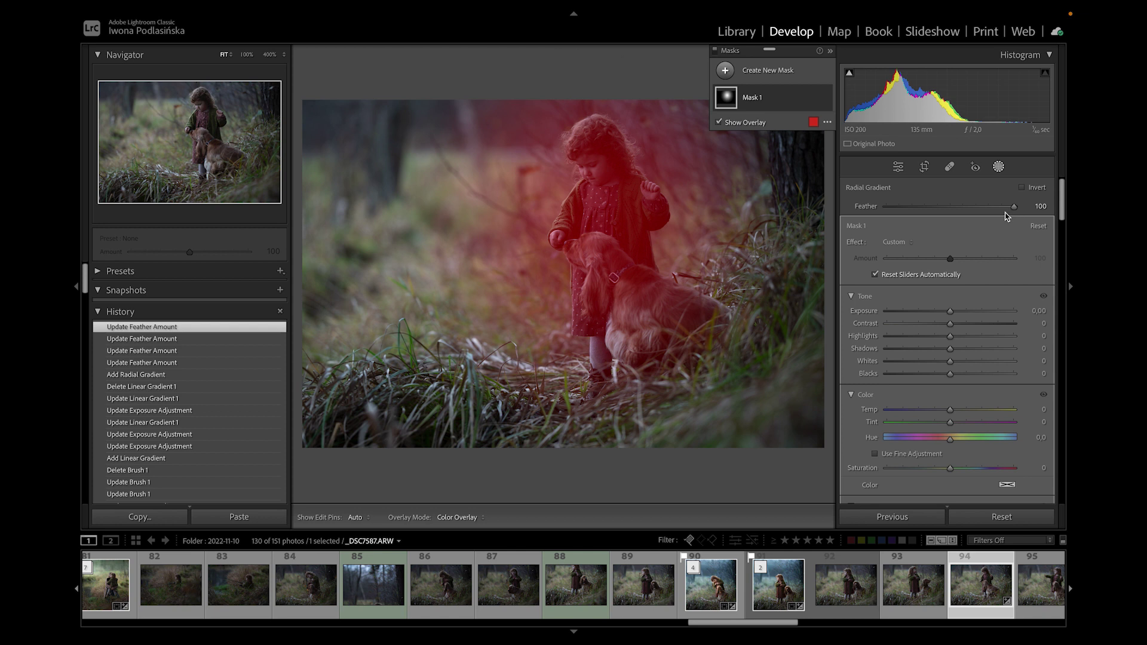
pyautogui.moveTo(1014, 207); pyautogui.dragTo(865, 211)
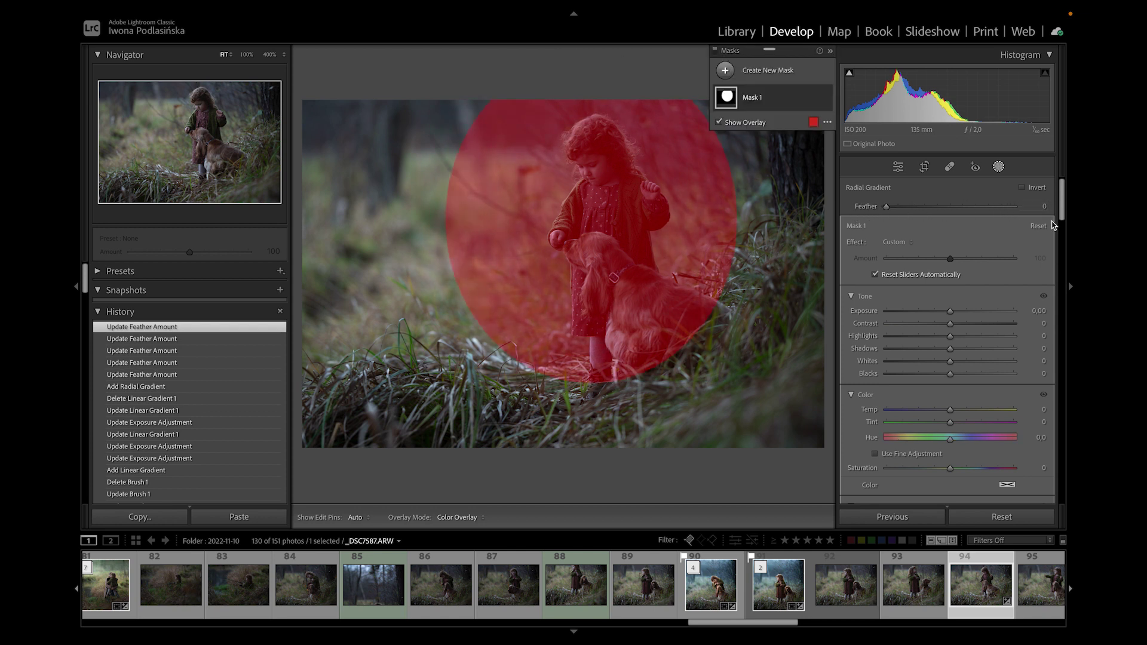
# Brighten the radial gradient to Exposure 1.46 and soften it with Feather 100
pyautogui.click(980, 312)
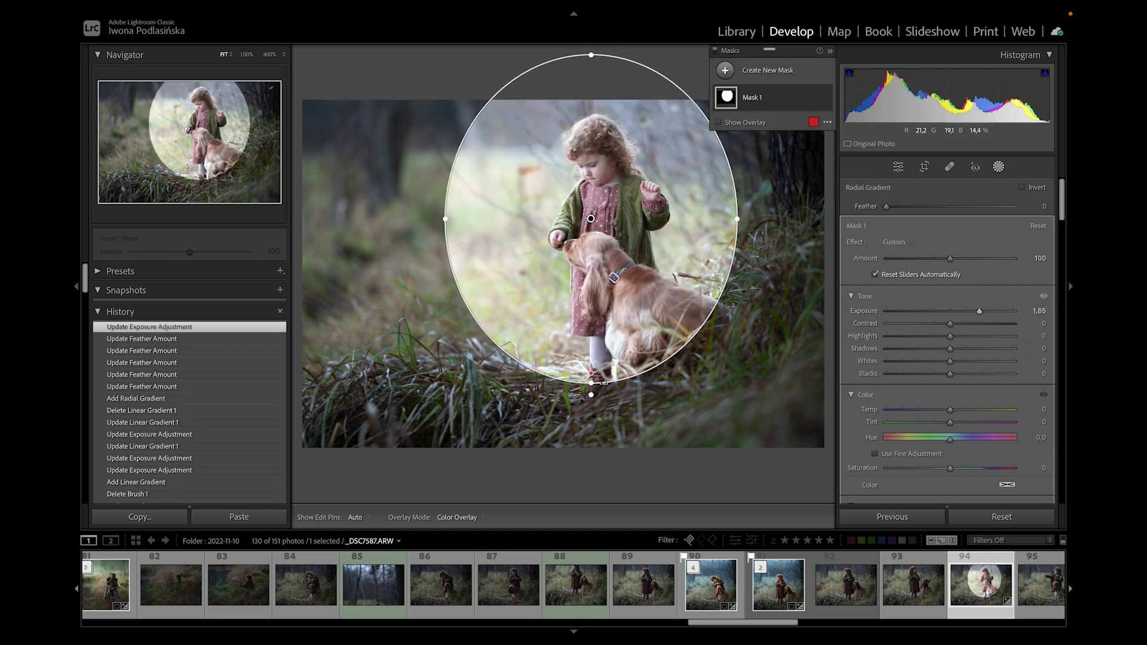
pyautogui.moveTo(948, 213); pyautogui.dragTo(1074, 220)
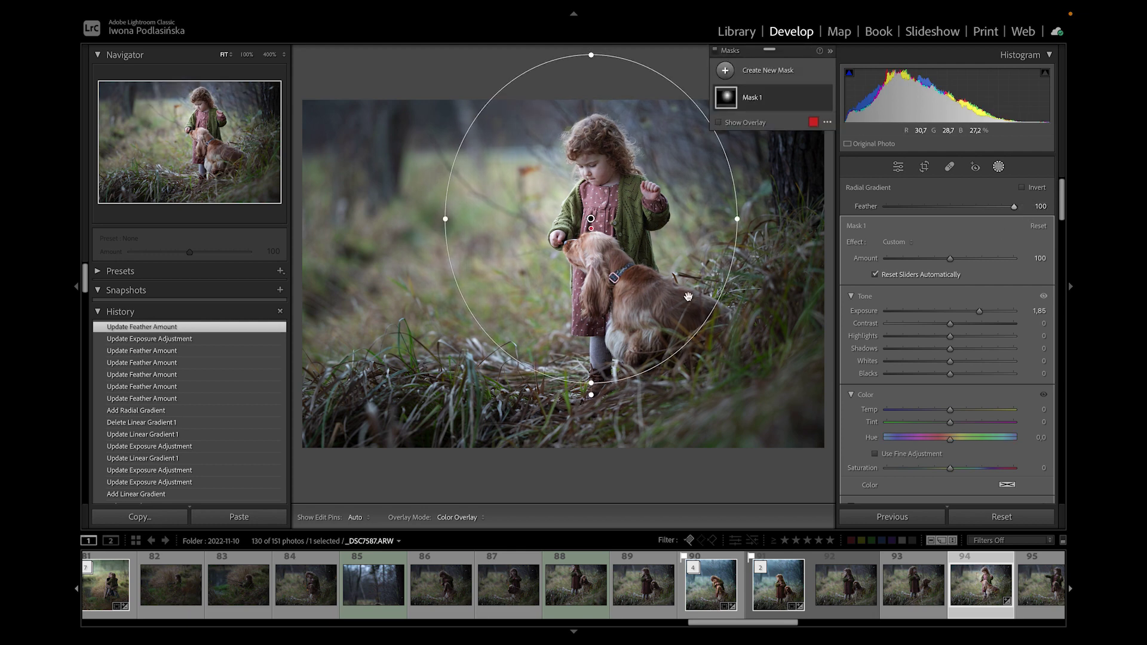
pyautogui.moveTo(980, 311); pyautogui.dragTo(974, 311)
# Tint the radial gradient mask blue-violet with colour hue 237 and saturation 51%
pyautogui.scroll(-1, 951, 400)
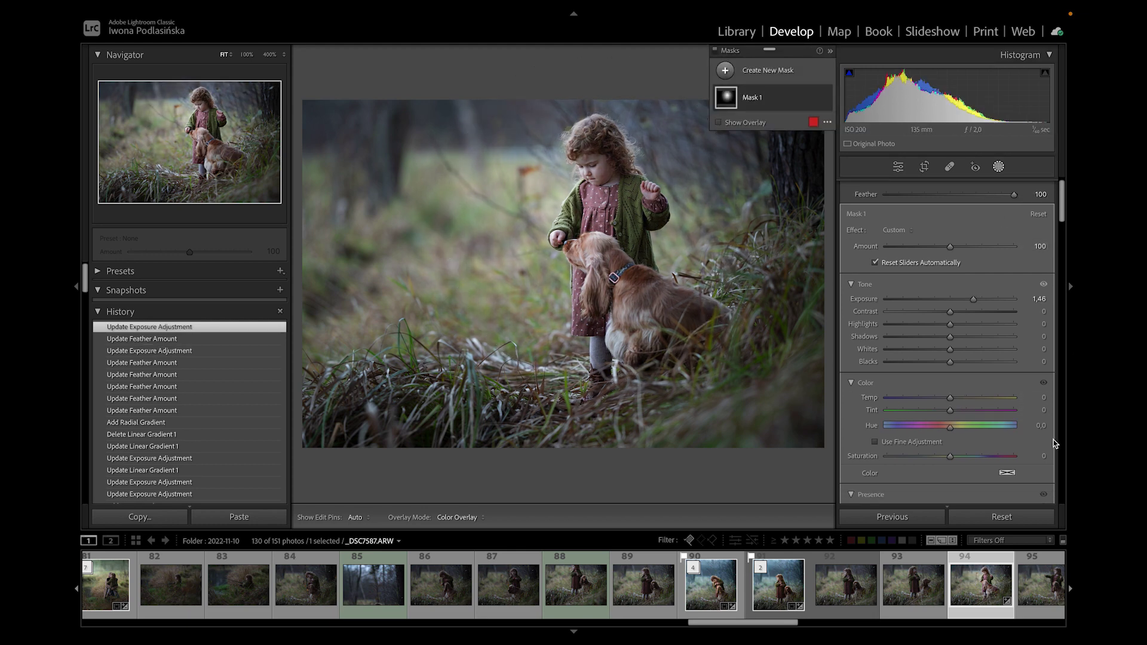
pyautogui.click(1007, 473)
pyautogui.click(906, 495)
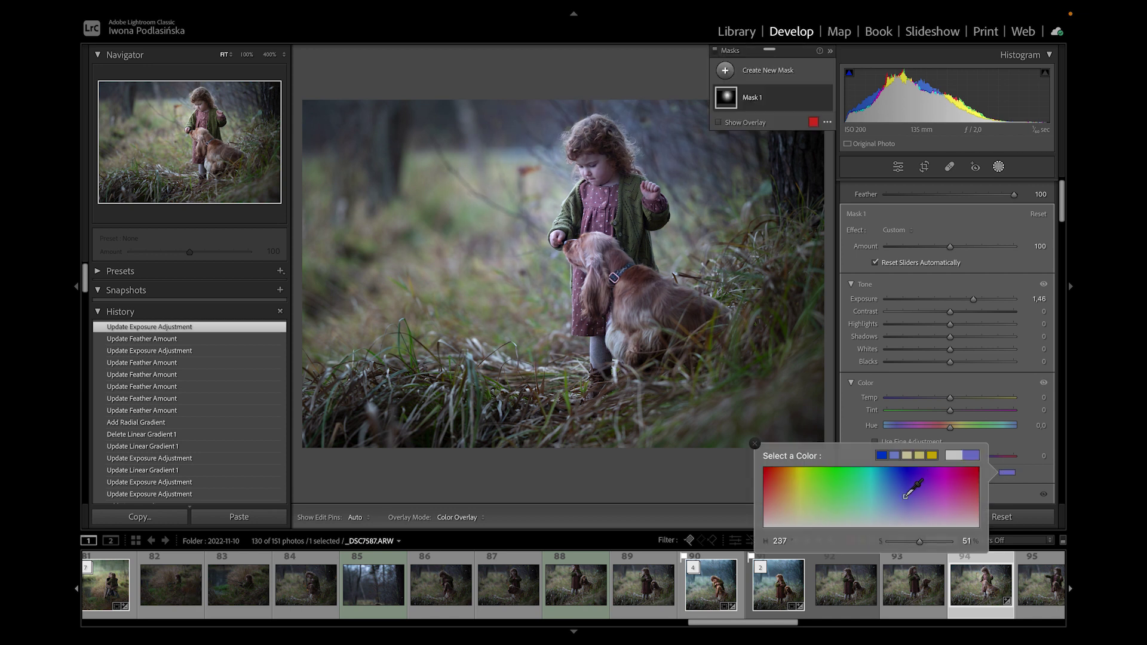
# Add a brush component to the radial gradient mask and paint diagonally over the background beside the girl
pyautogui.click(751, 104)
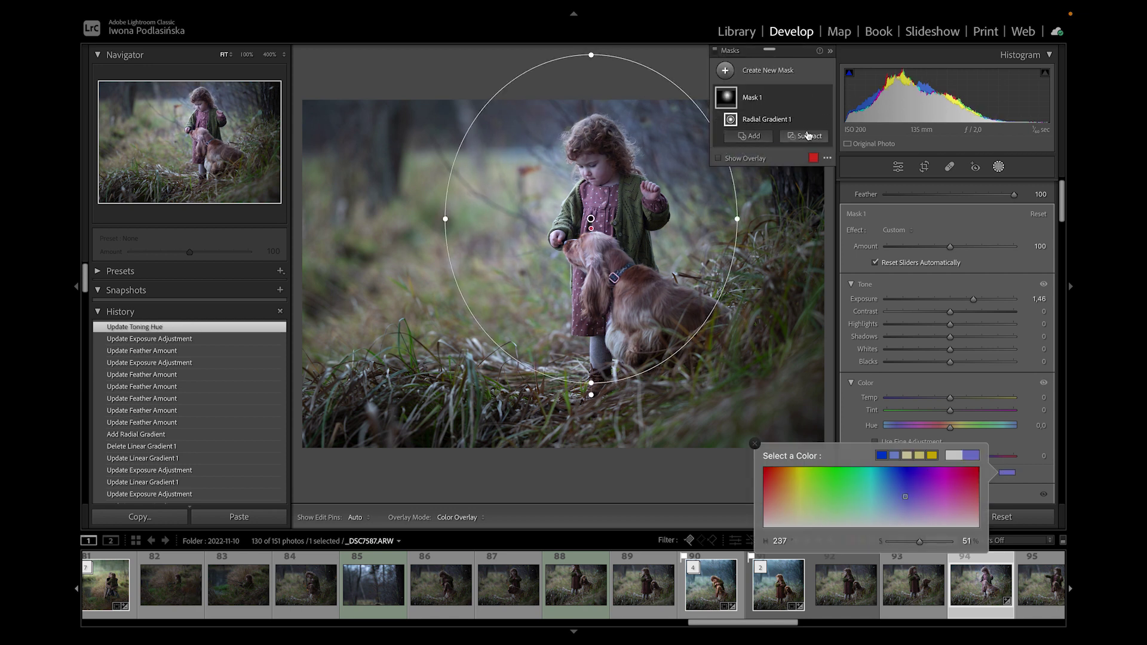
pyautogui.click(751, 137)
pyautogui.click(757, 254)
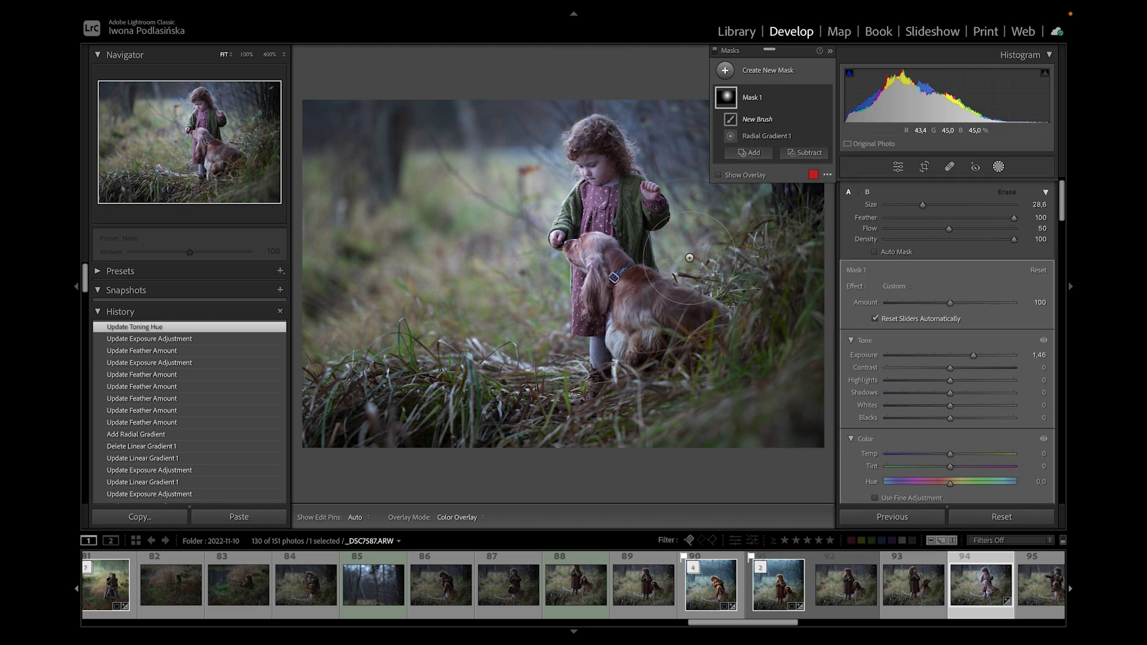
pyautogui.moveTo(360, 329)
pyautogui.mouseDown()
pyautogui.moveTo(706, 237)
pyautogui.moveTo(413, 290)
pyautogui.moveTo(772, 177)
pyautogui.moveTo(480, 225)
pyautogui.mouseUp()
# Tint the combined brush and radial gradient mask orange with colour hue 36 and saturation 100%
pyautogui.scroll(-2, 989, 382)
pyautogui.click(1008, 418)
pyautogui.click(785, 413)
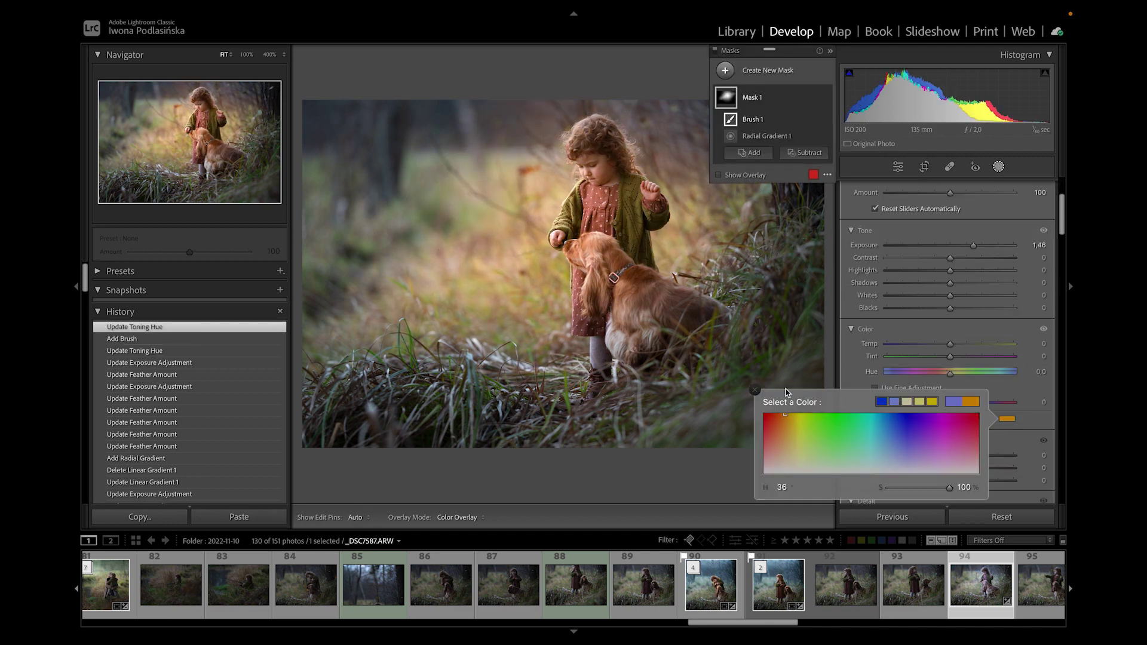
pyautogui.click(445, 128)
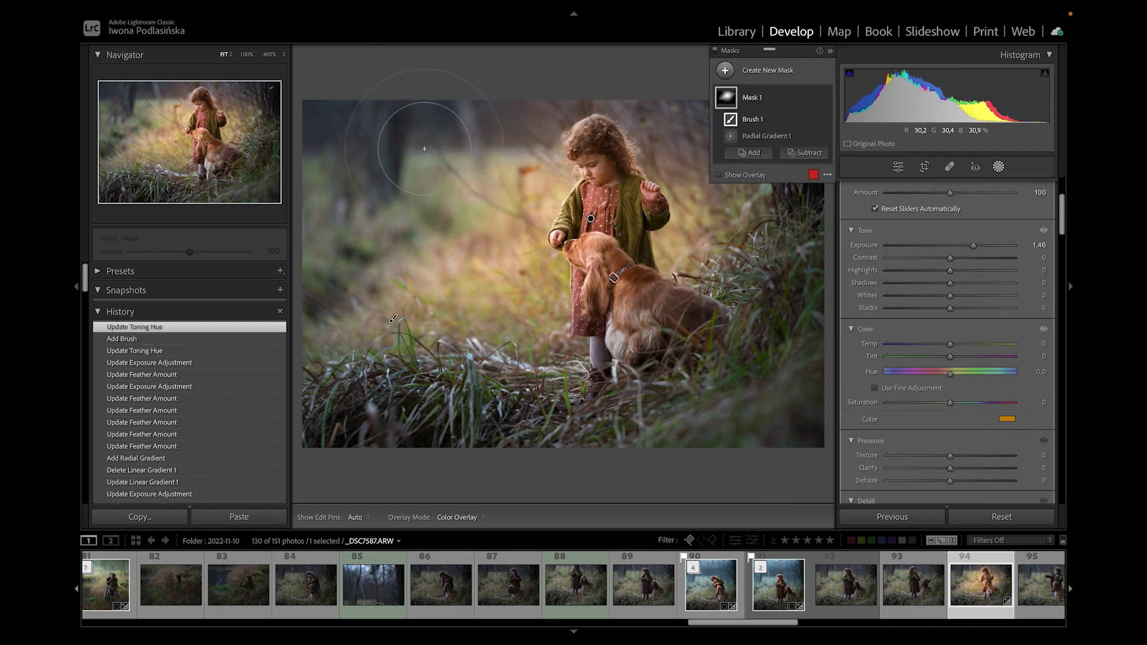
# Preview the combined mask's overlay and subtract the subject from it using Select Subject
pyautogui.moveTo(729, 105)
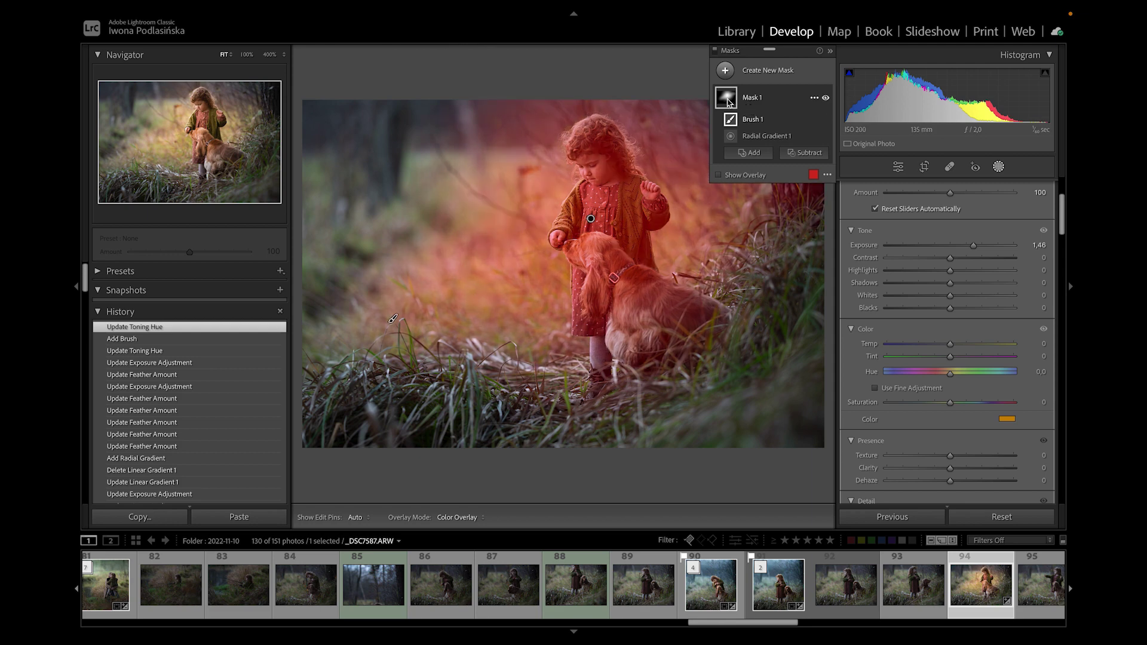
pyautogui.click(806, 155)
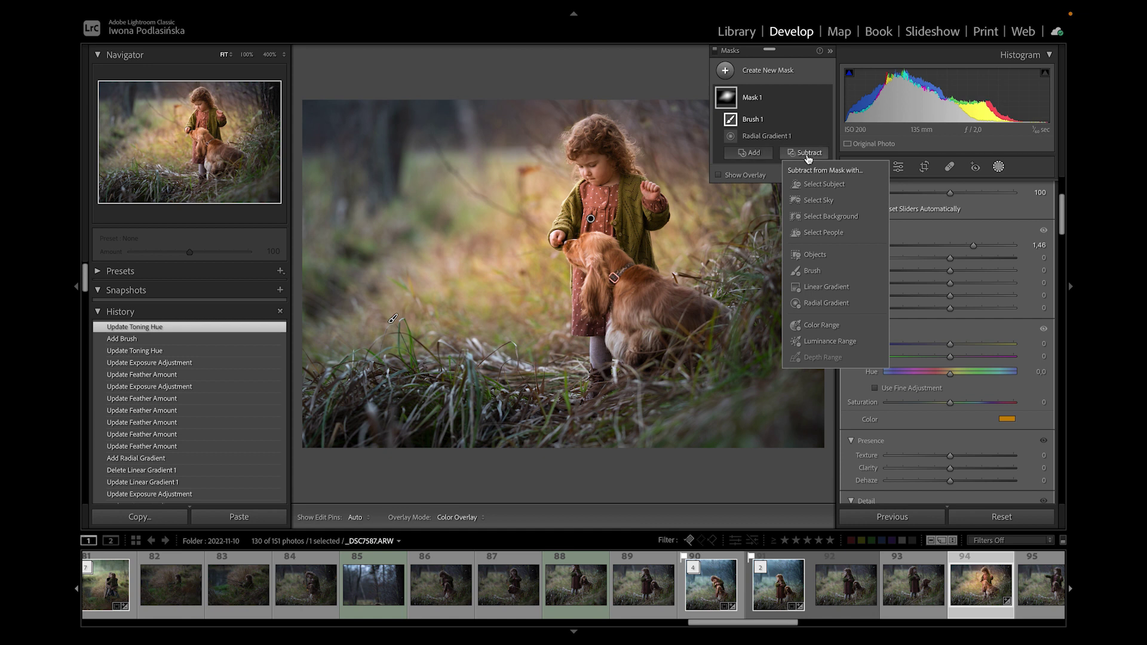
pyautogui.click(814, 185)
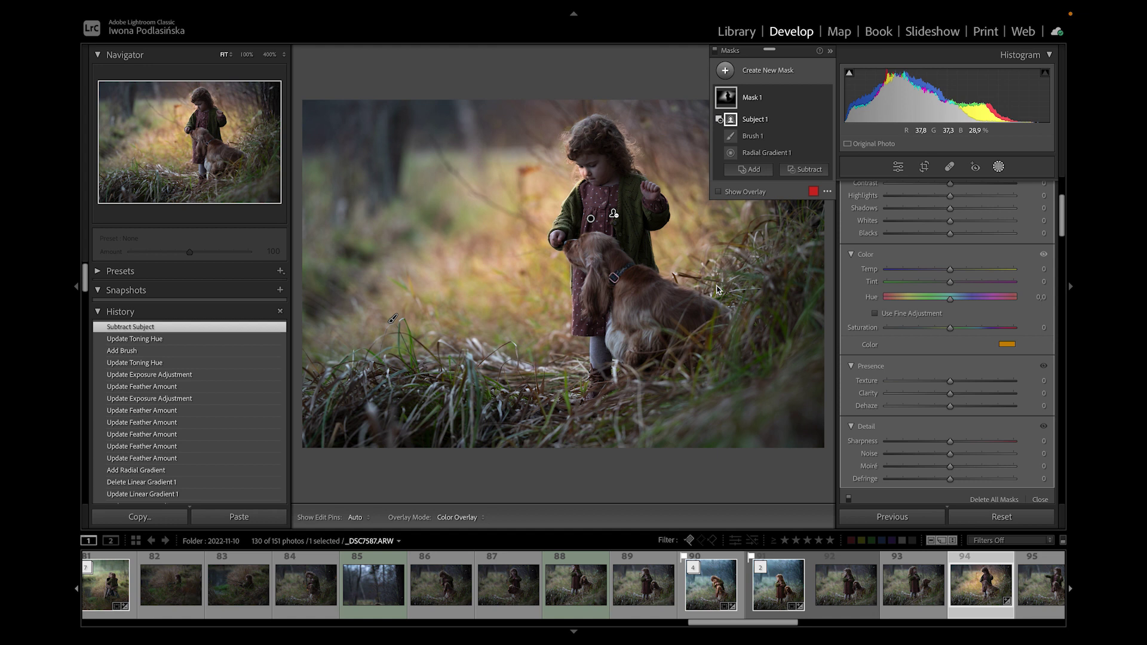
# Try to create a new Select People mask on the photo of the girl with the dog
pyautogui.click(767, 100)
pyautogui.click(725, 71)
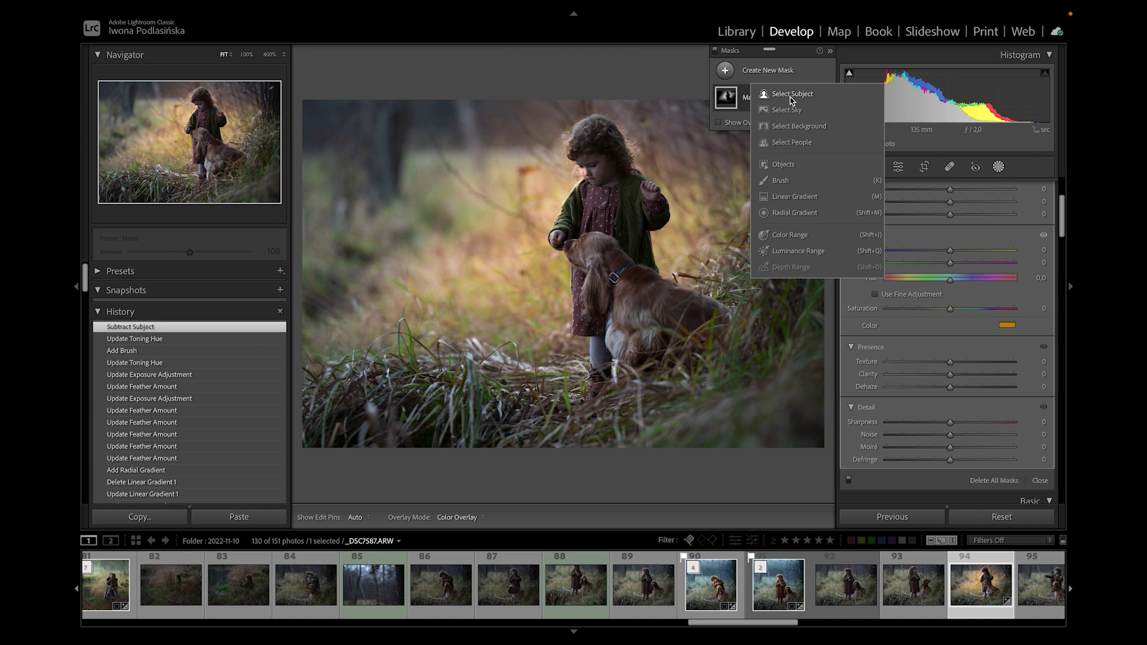
pyautogui.click(767, 144)
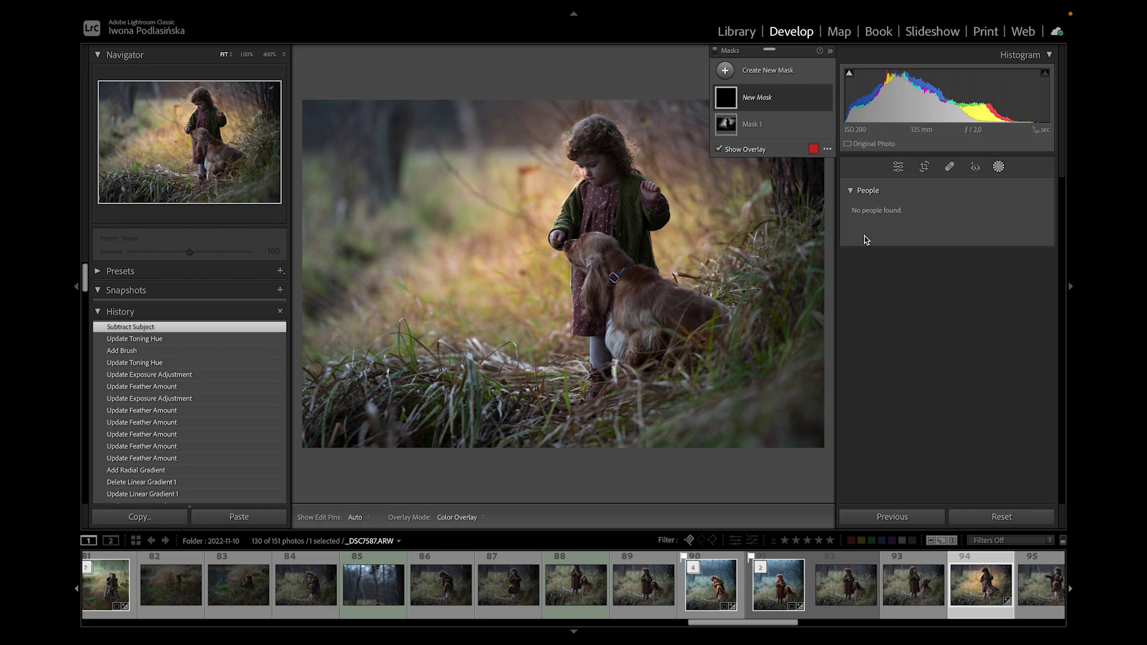
# Switch to photo _DSC7268.ARW of the girl in a blue dress and start a Select People mask for Person 1
pyautogui.scroll(4, 561, 588)
pyautogui.scroll(10, 561, 589)
pyautogui.scroll(8, 561, 588)
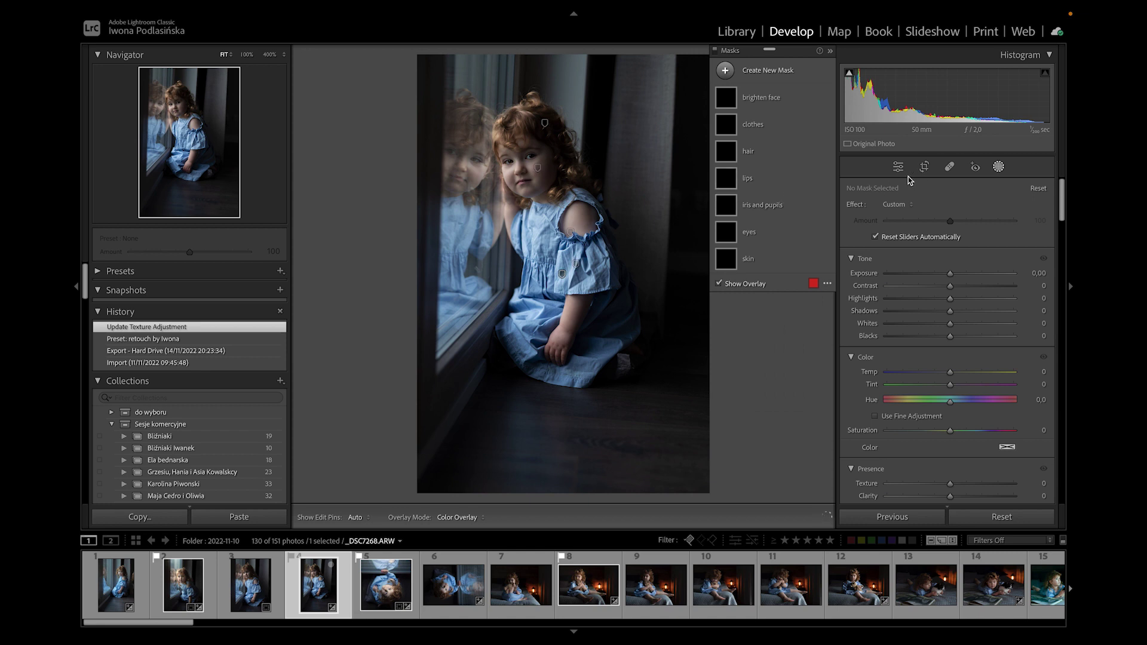
pyautogui.click(728, 74)
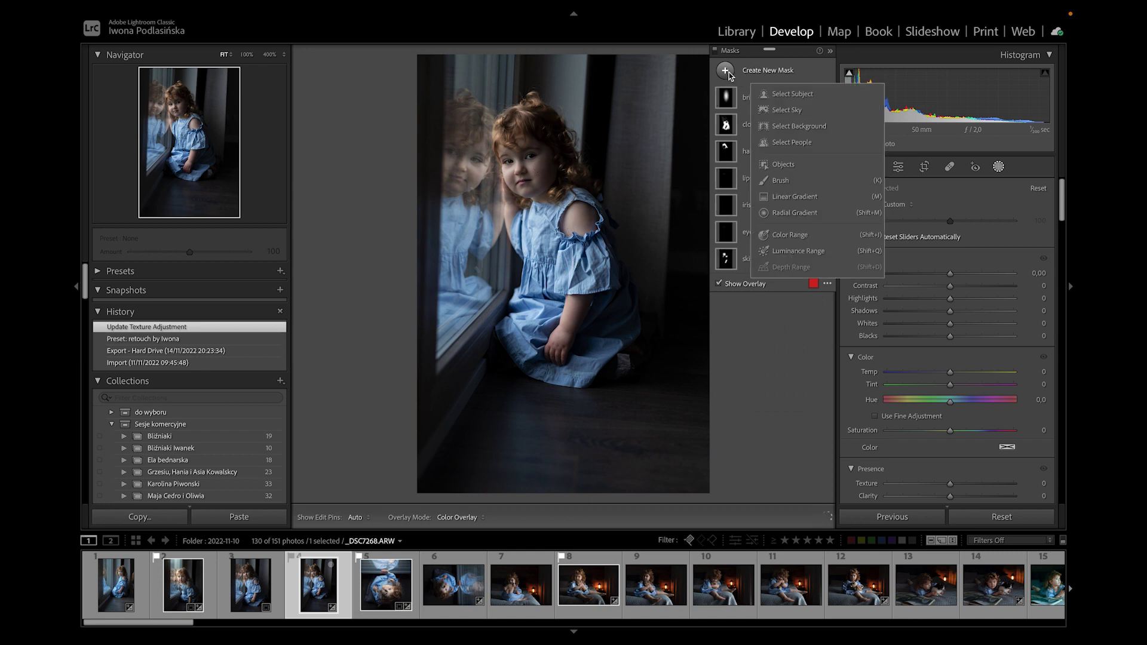
pyautogui.click(791, 145)
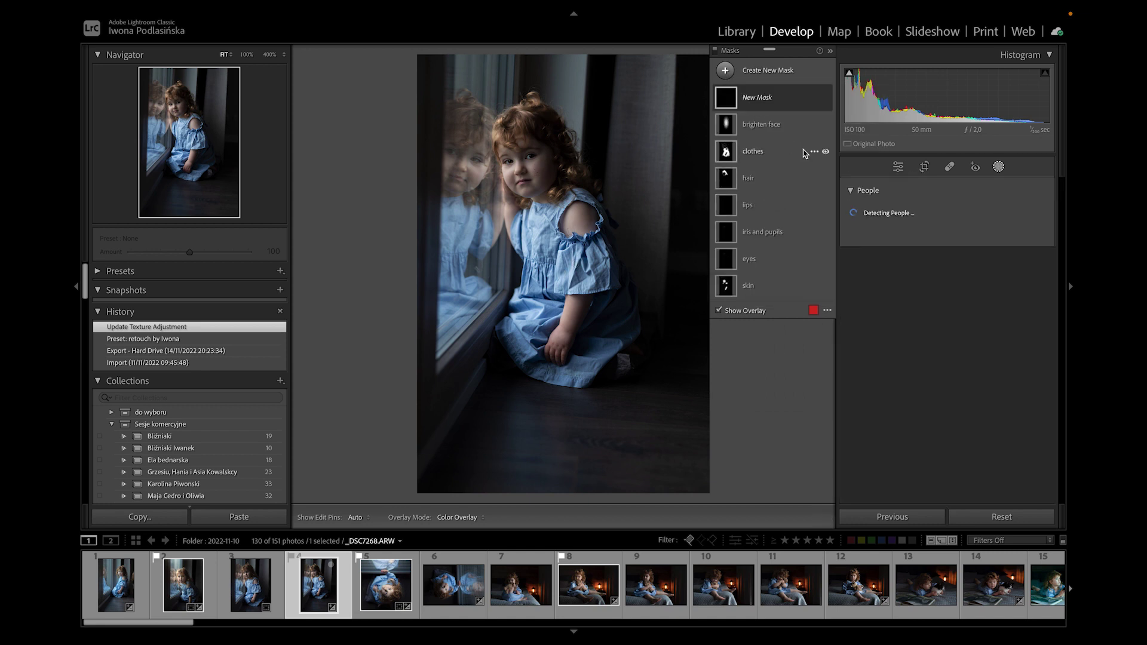
pyautogui.click(858, 240)
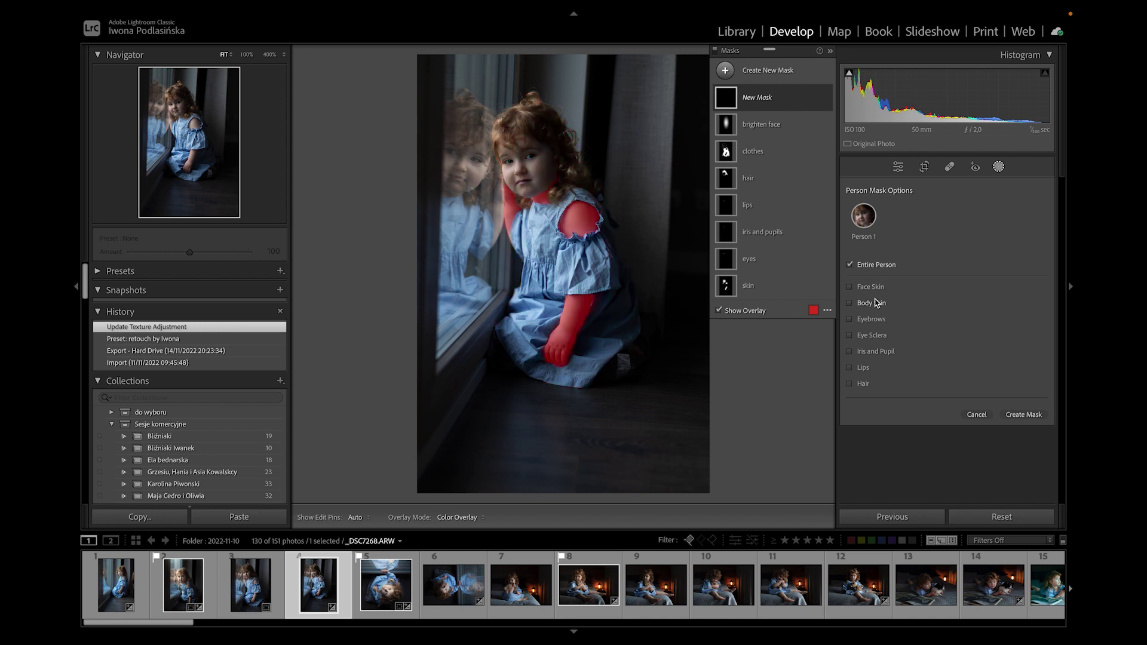